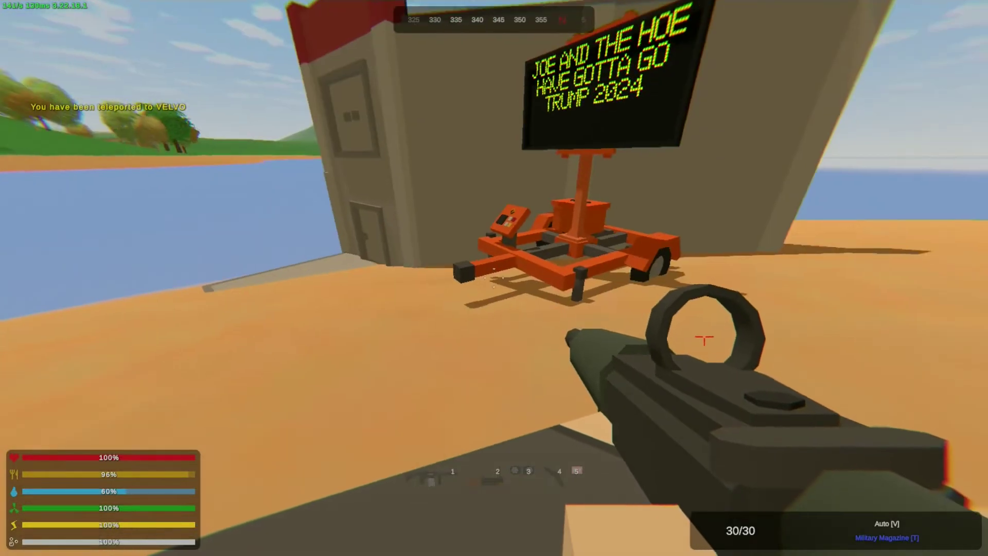
Switch to the rifle and walk from the base toward the lake and trees.
{"action": "key", "text": "g"}
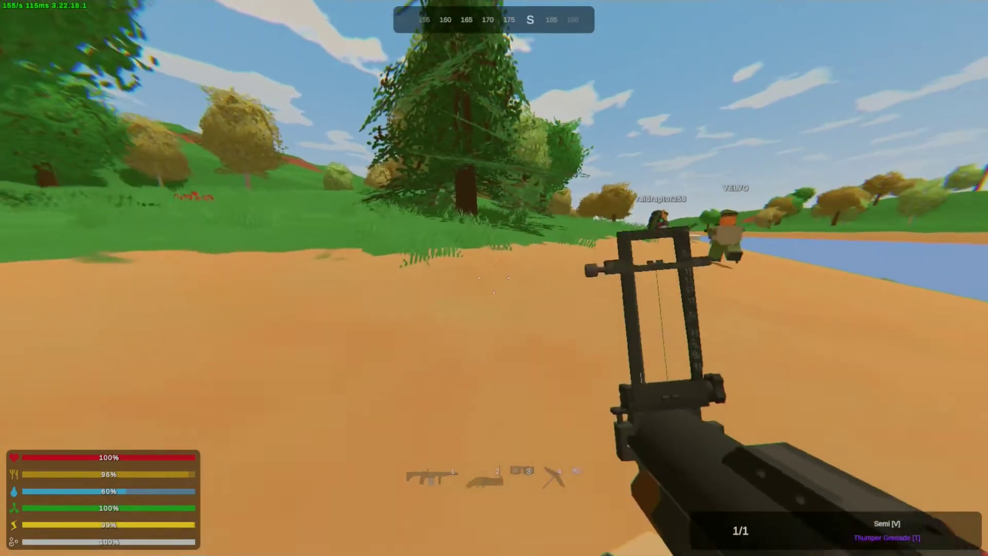
{"action": "key", "text": "1"}
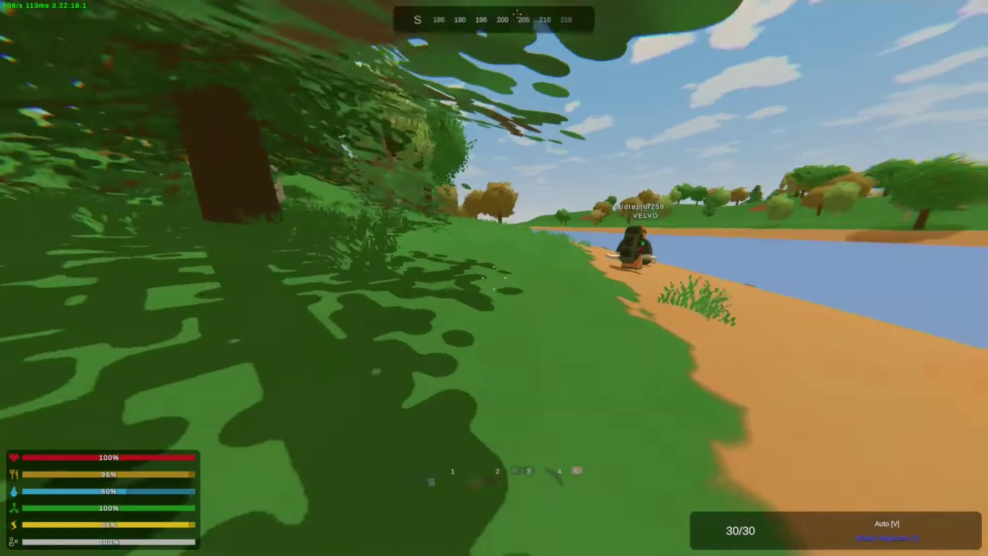
{"action": "key", "text": "w"}
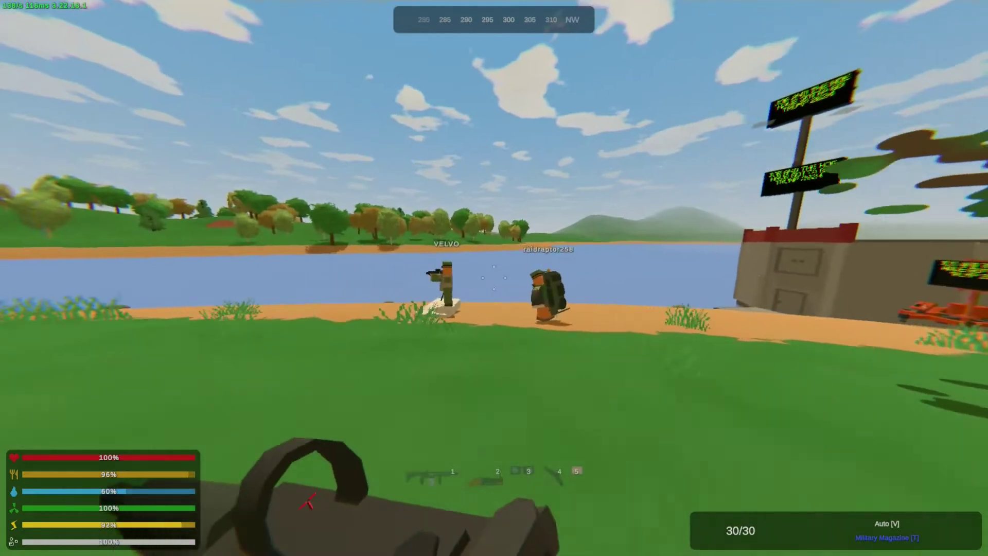
{"action": "key", "text": "w"}
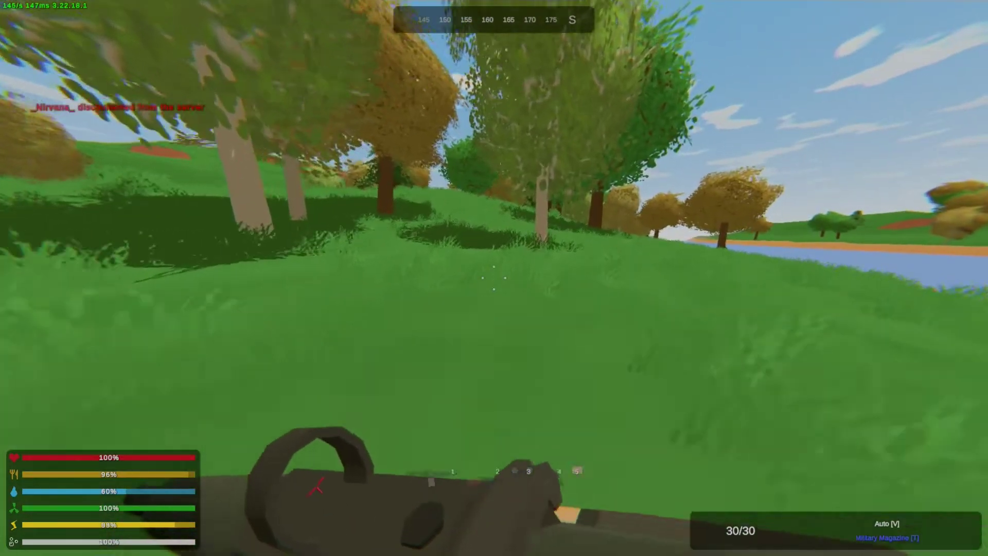
{"action": "key", "text": "w"}
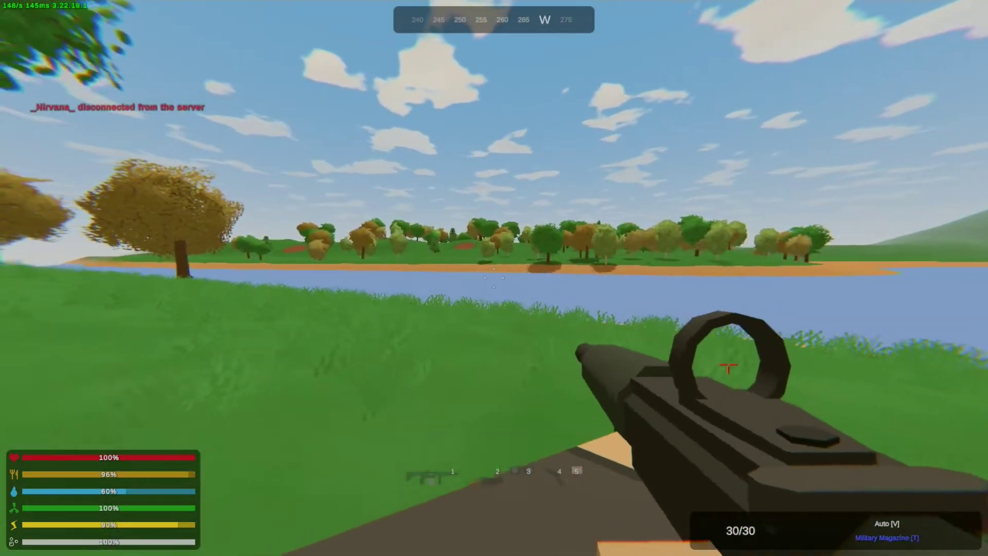
Equip the binoculars and zoom in on the sign-topped base across the river.
{"action": "key", "text": "g"}
{"action": "key", "text": "g"}
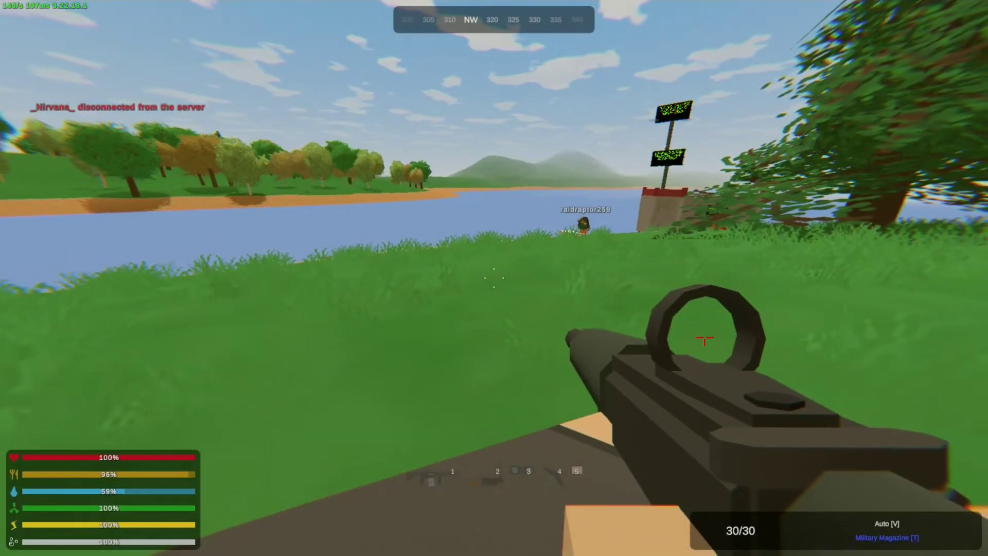
{"action": "key", "text": "5"}
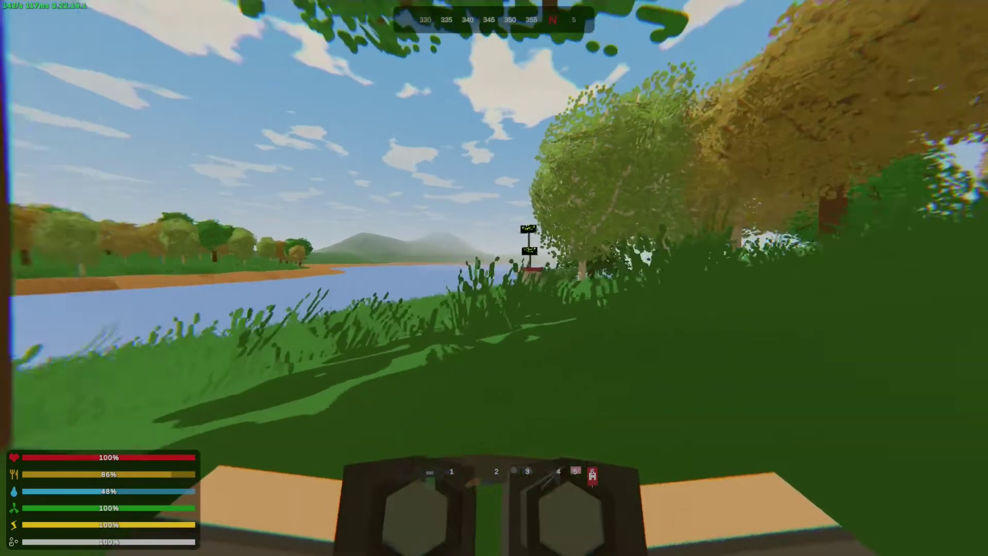
{"action": "right_click", "coordinate": [494, 277]}
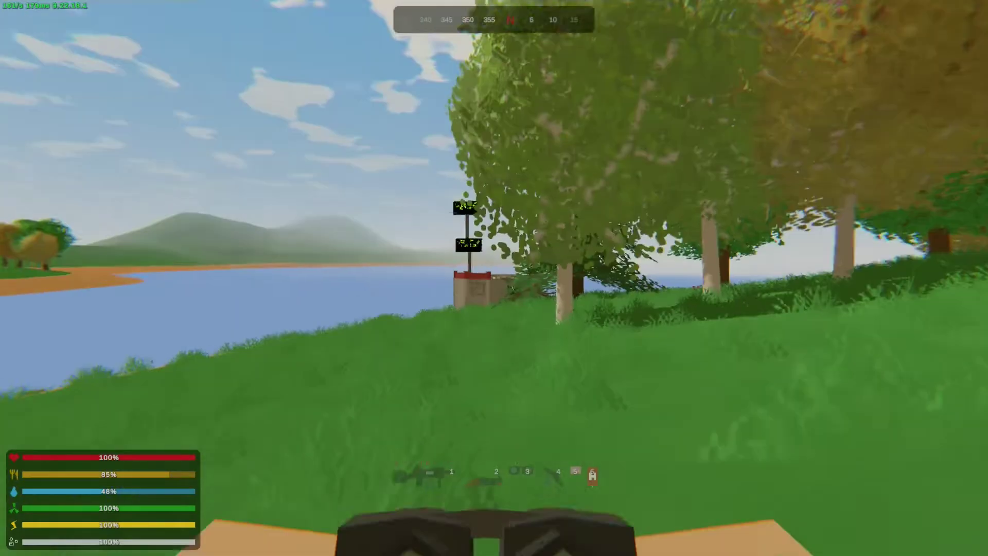
Keep scanning the base through the binoculars.
{"action": "right_click", "coordinate": [494, 278]}
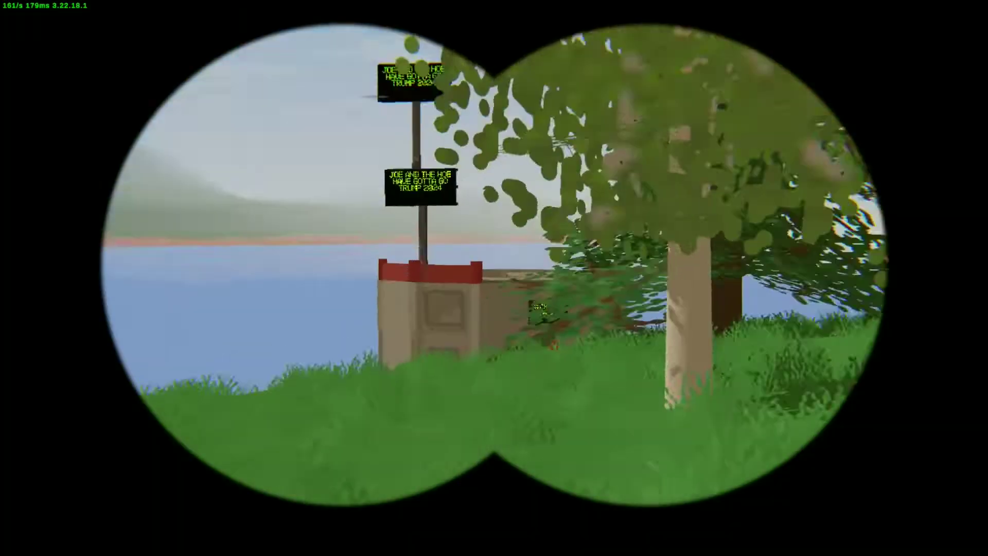
{"action": "right_click", "coordinate": [494, 278]}
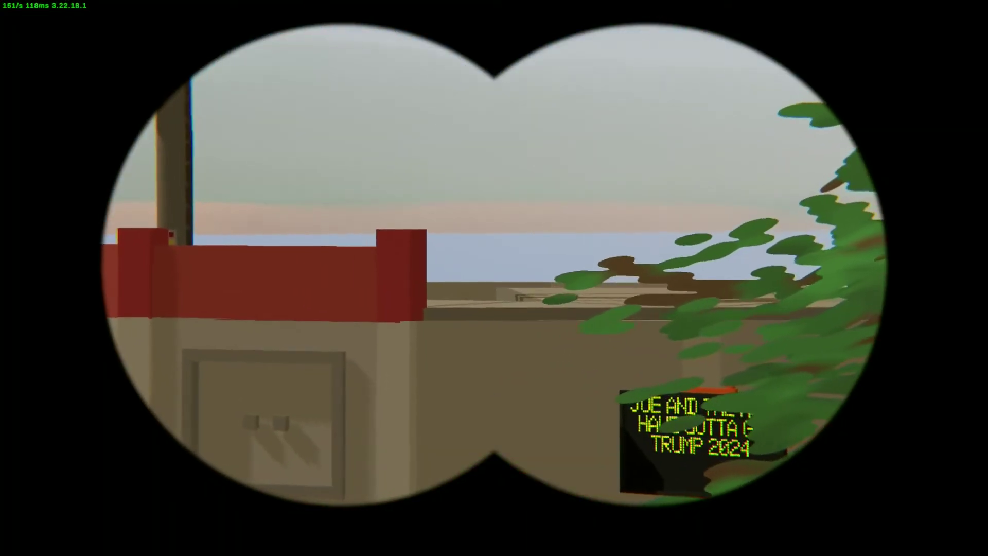
{"action": "right_click", "coordinate": [494, 277]}
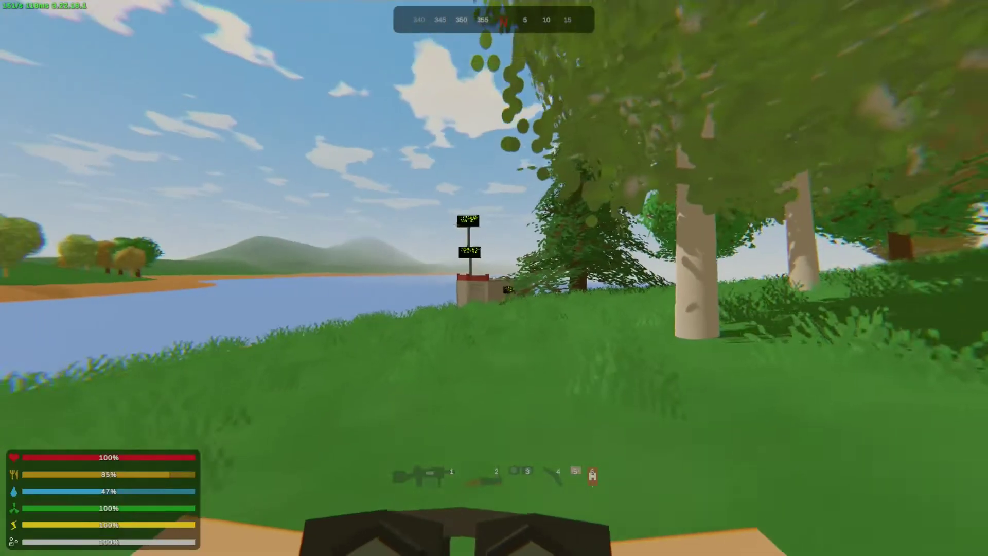
{"action": "right_click", "coordinate": [494, 278]}
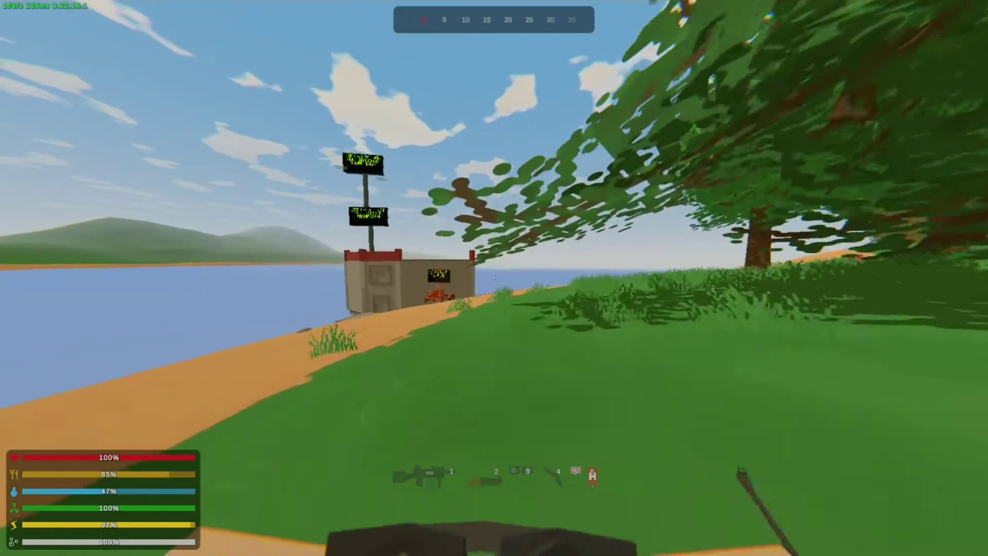
{"action": "key", "text": "w"}
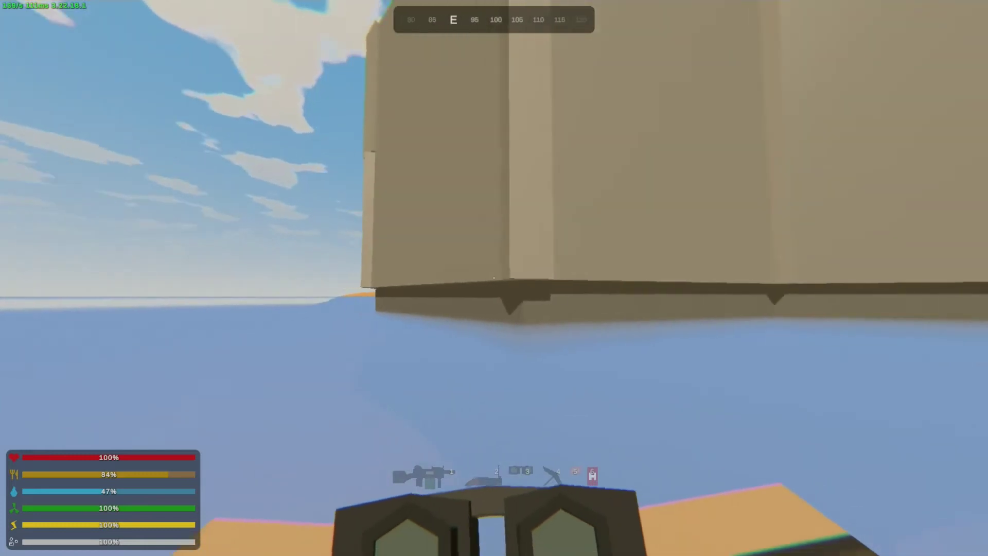
Walk back to the base tower and move along its wall by the water.
{"action": "key", "text": "w"}
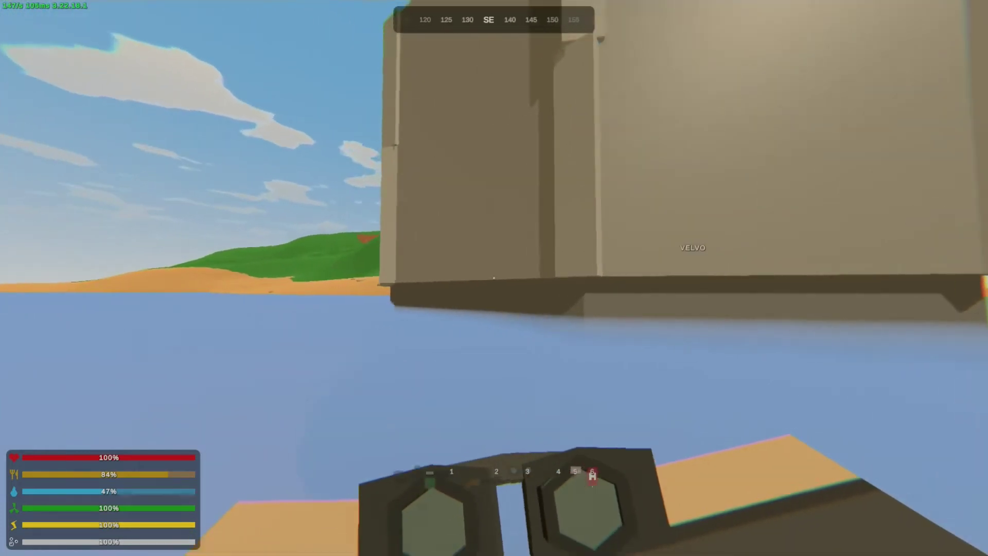
{"action": "key", "text": "w"}
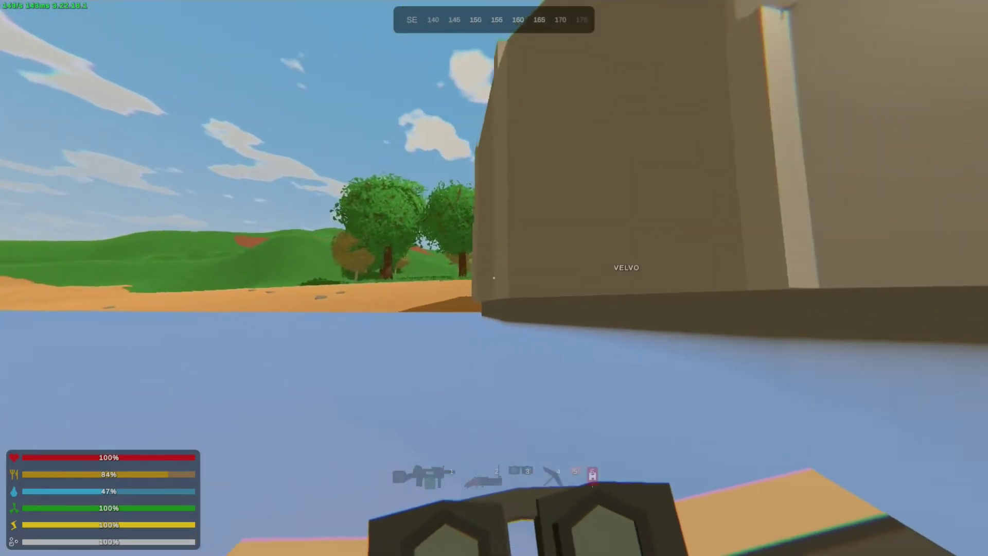
{"action": "key", "text": "w"}
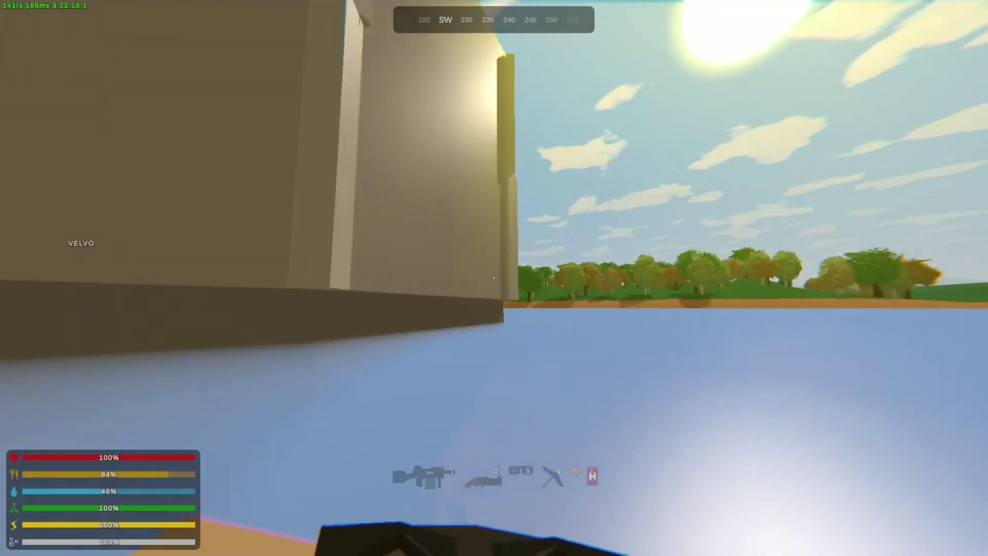
{"action": "key", "text": "w"}
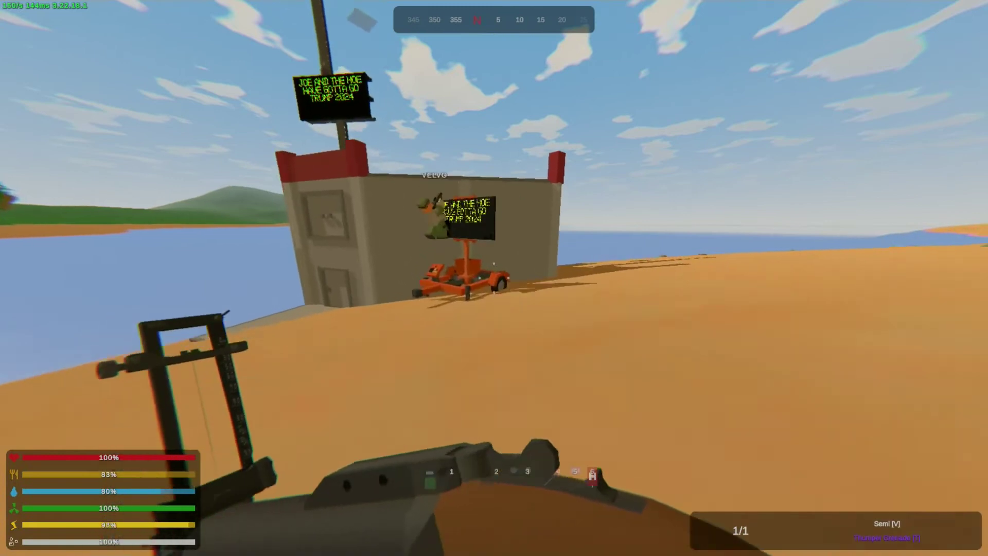
Take the machine gun and circle the orange trailer to face the signed building.
{"action": "key", "text": "1"}
{"action": "key", "text": "w"}
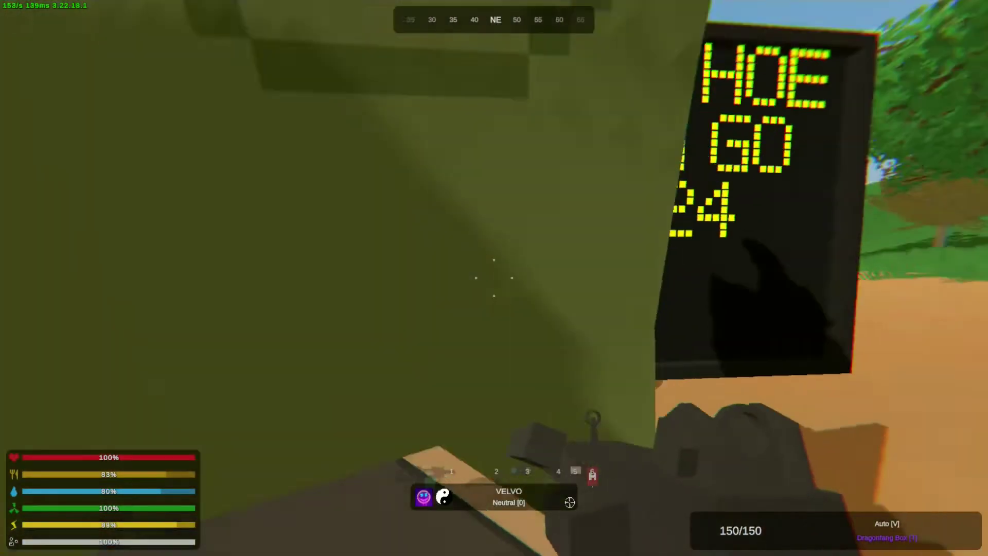
{"action": "key", "text": "w"}
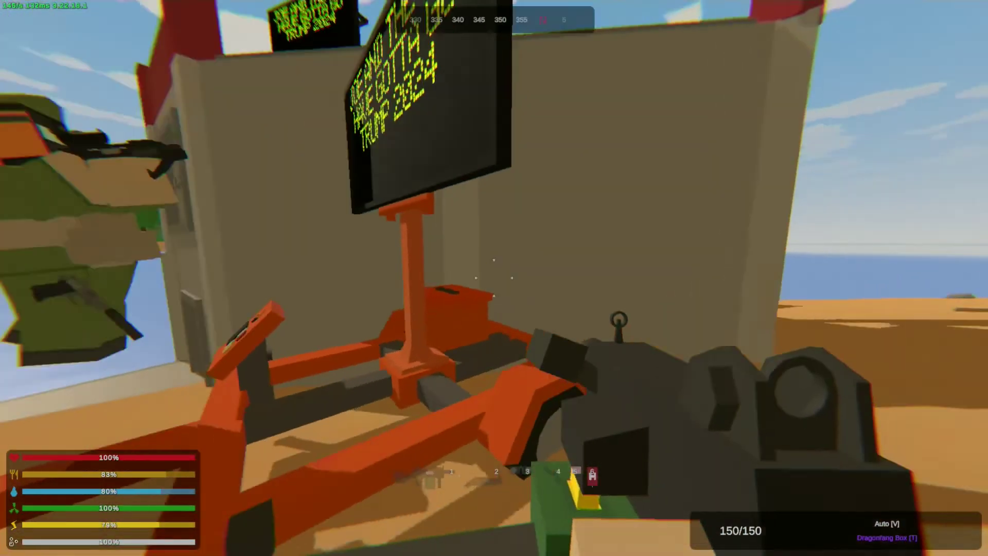
{"action": "key", "text": "s"}
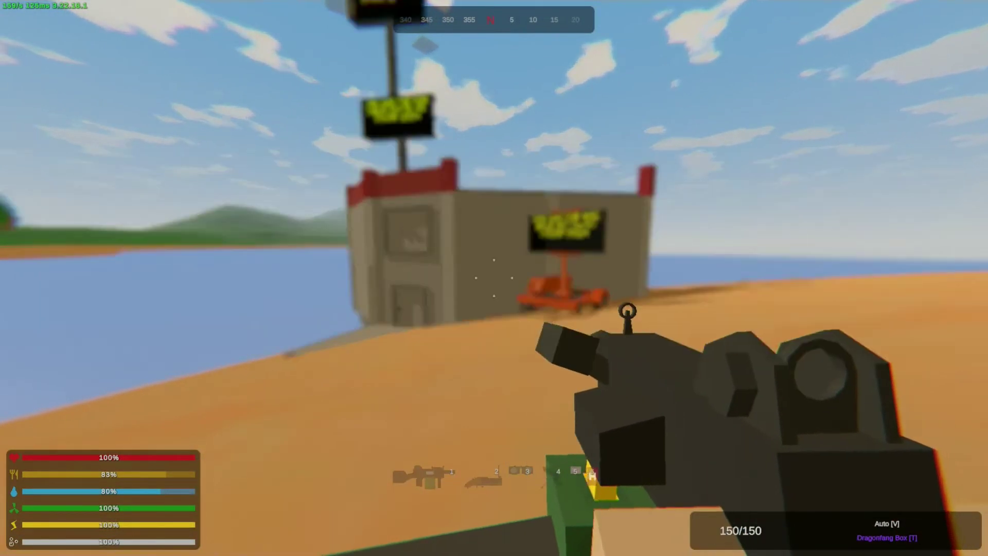
{"action": "key", "text": "Escape"}
{"action": "left_click", "coordinate": [508, 180]}
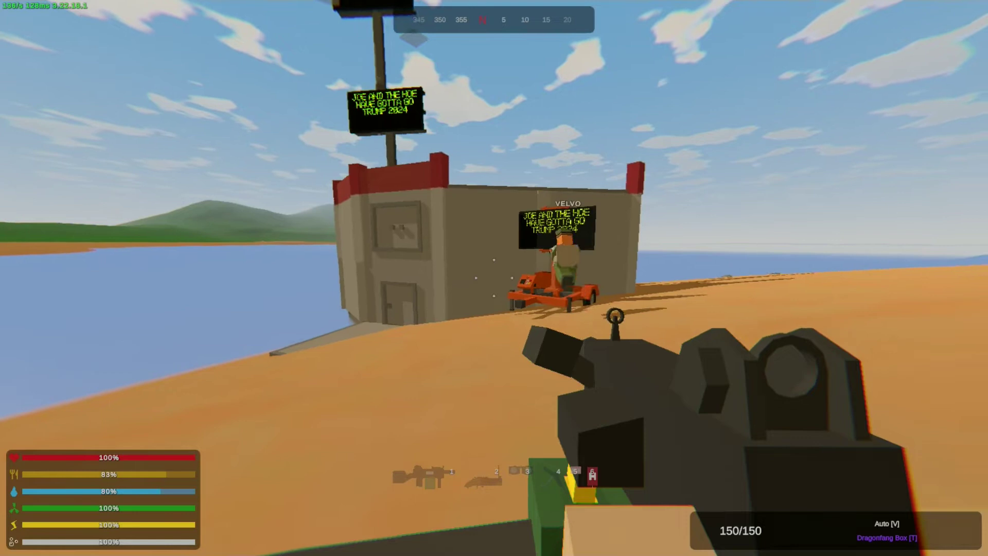
With the grenade launcher, advance along the wall and fire at the orange sign trailer.
{"action": "key", "text": "2"}
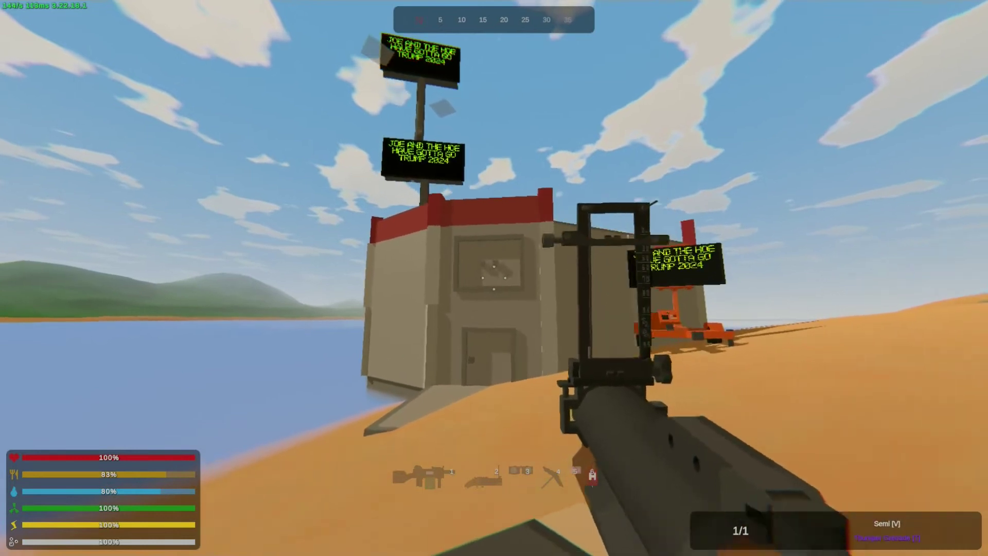
{"action": "key", "text": "w"}
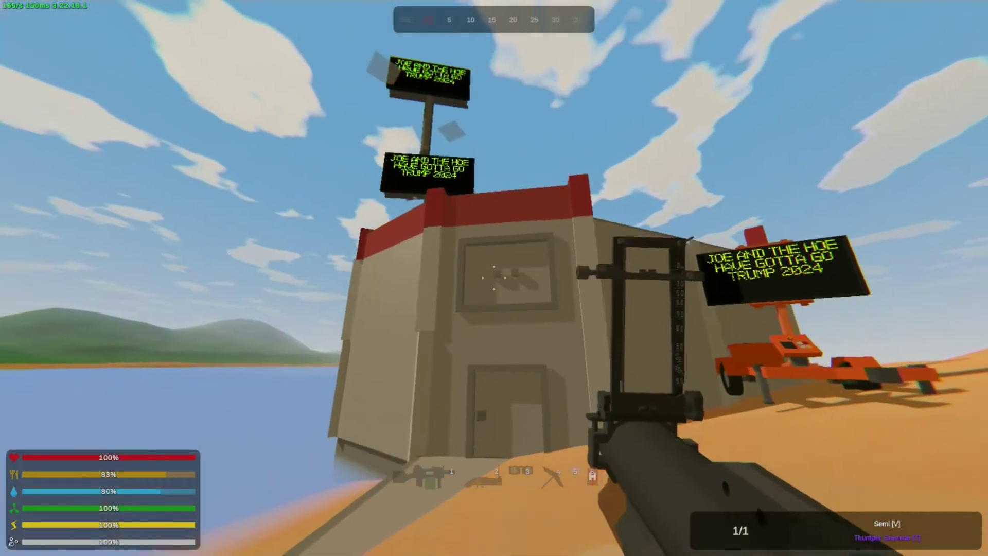
{"action": "key", "text": "s"}
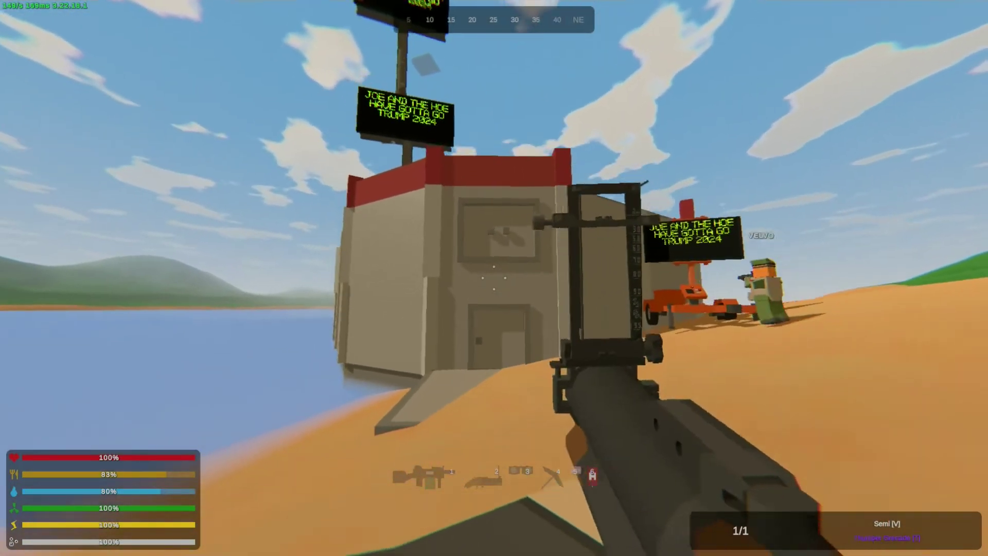
{"action": "key", "text": "w"}
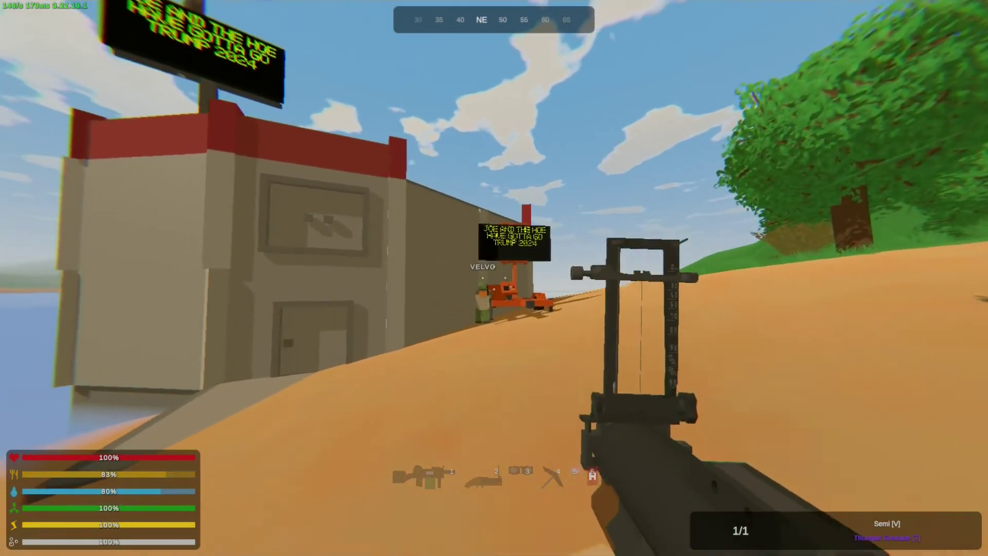
{"action": "key", "text": "w"}
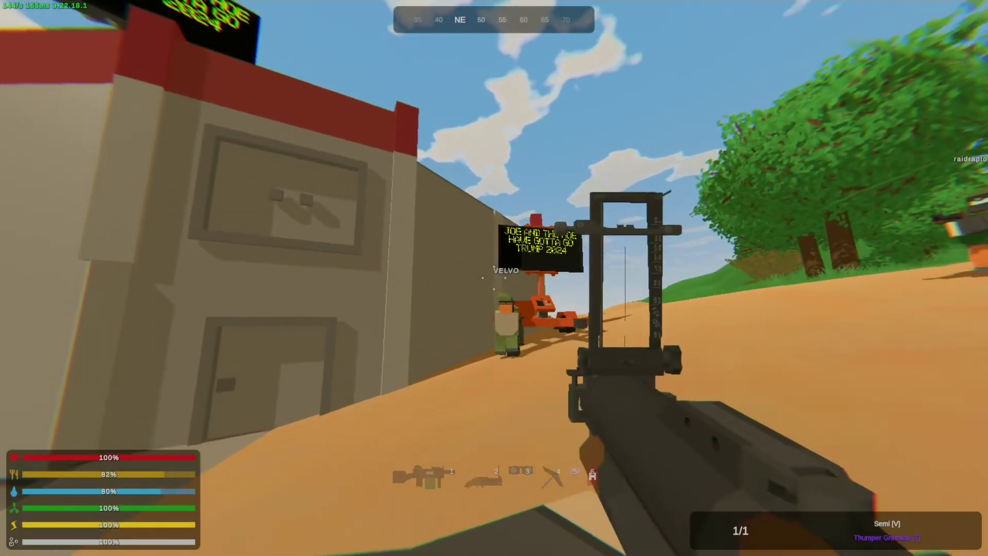
{"action": "key", "text": "a"}
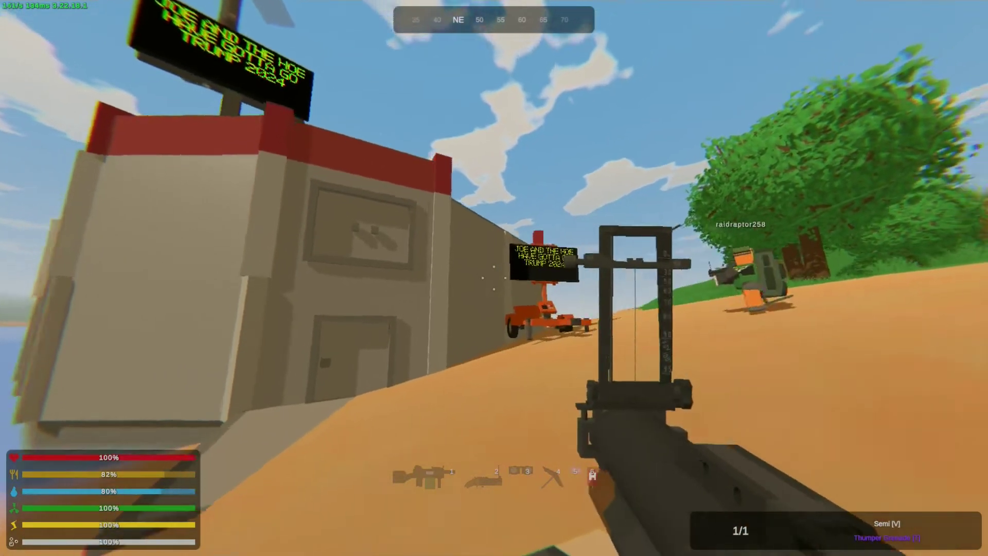
{"action": "right_click", "coordinate": [494, 278]}
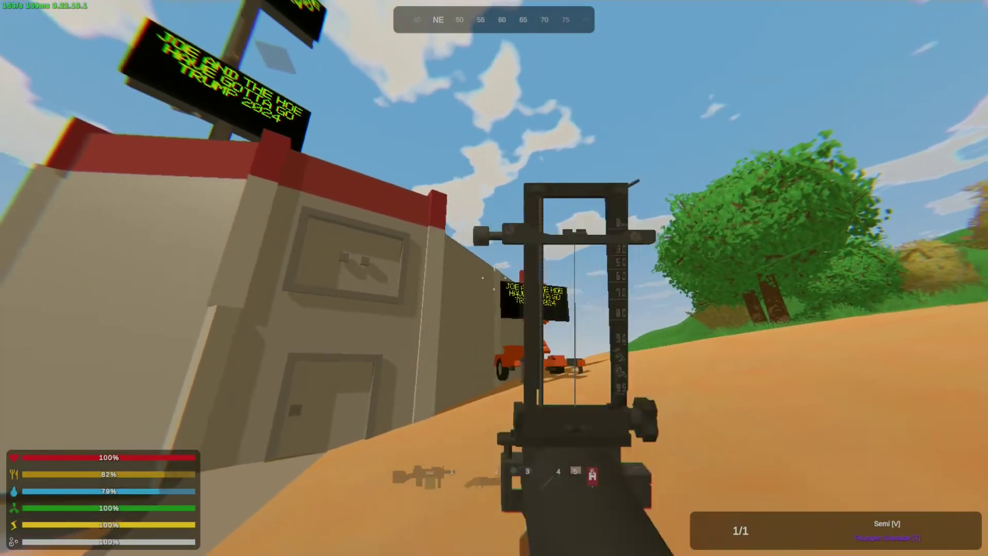
{"action": "left_click", "coordinate": [494, 278]}
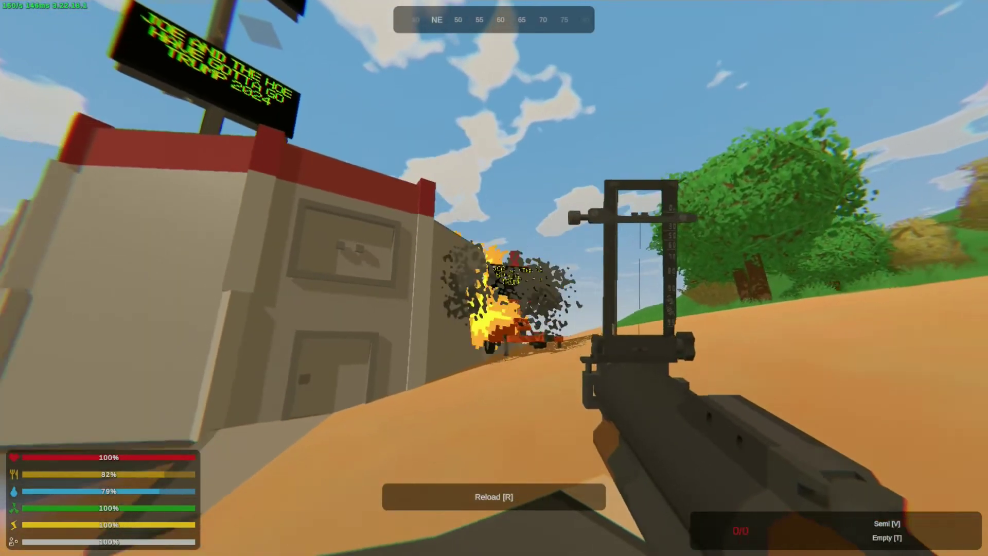
Reload, move past the teammate in third person, and fire two grenades at the wall.
{"action": "key", "text": "r"}
{"action": "key", "text": "h"}
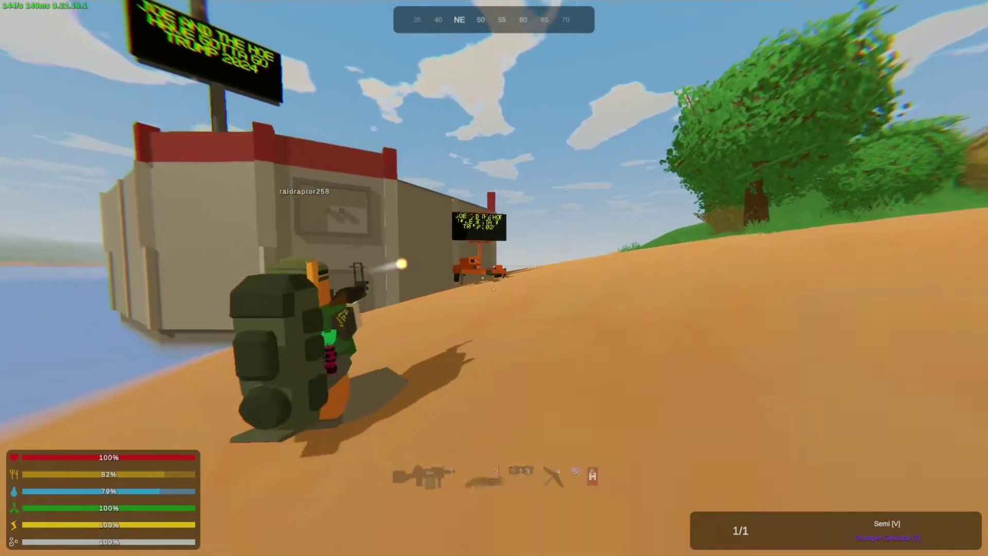
{"action": "key", "text": "h"}
{"action": "key", "text": "w"}
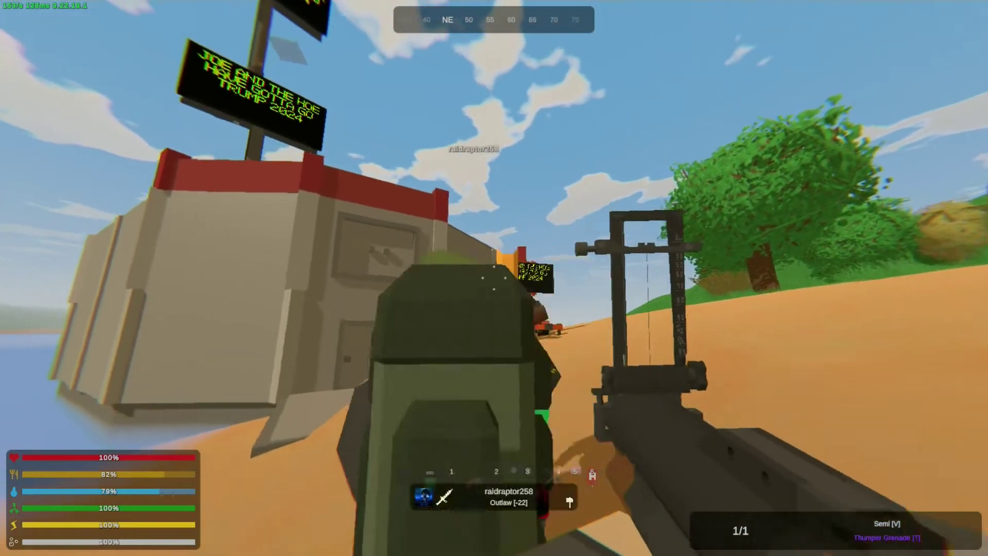
{"action": "key", "text": "w"}
{"action": "left_click", "coordinate": [494, 277]}
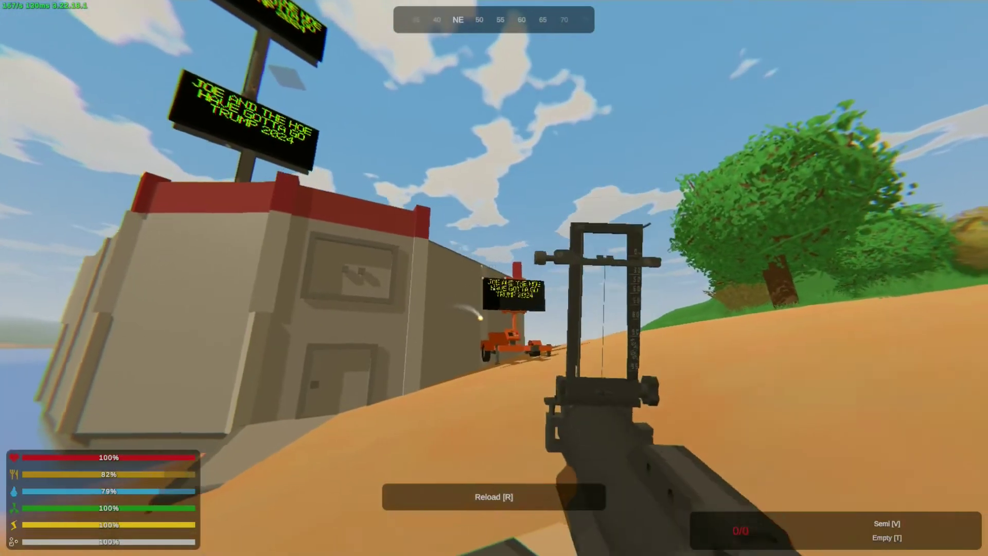
{"action": "key", "text": "r"}
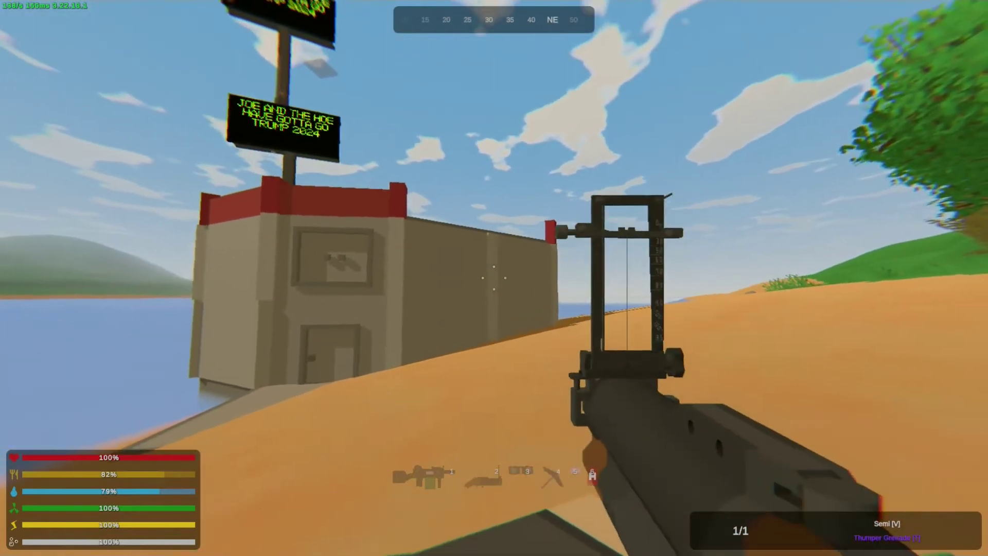
{"action": "left_click", "coordinate": [494, 279]}
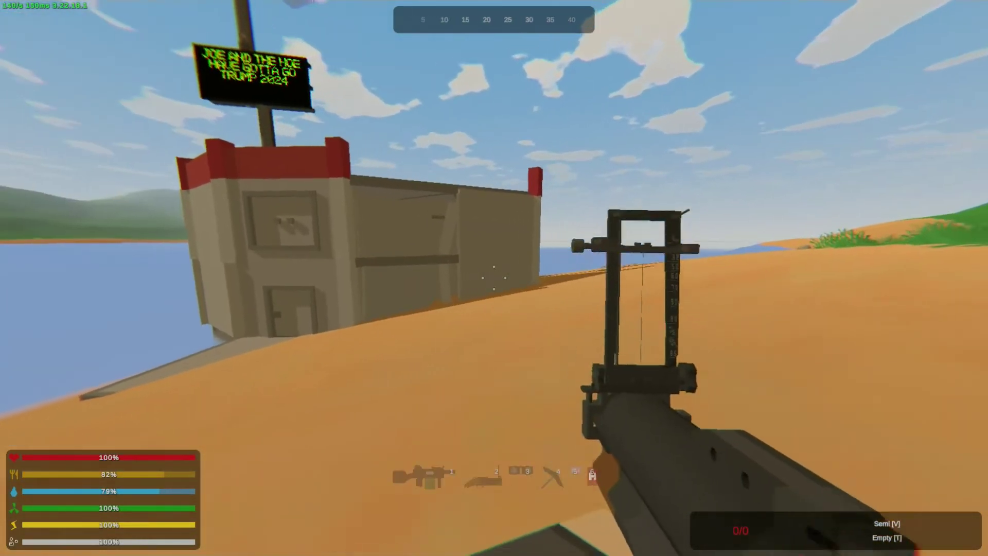
Equip the Dragonfang machine gun and walk through the base alongside the other players.
{"action": "key", "text": "g"}
{"action": "key", "text": "g"}
{"action": "key", "text": "2"}
{"action": "key", "text": "s"}
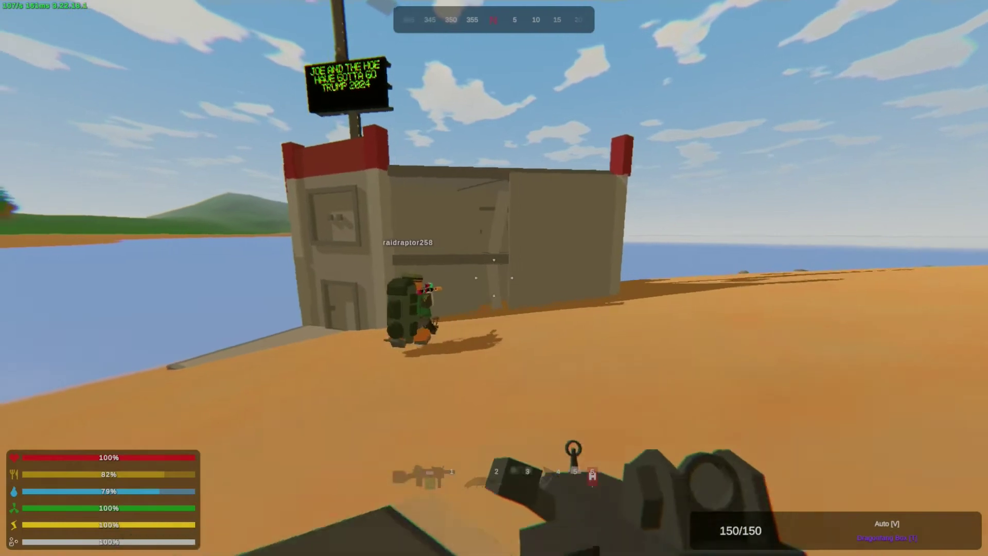
{"action": "key", "text": "w"}
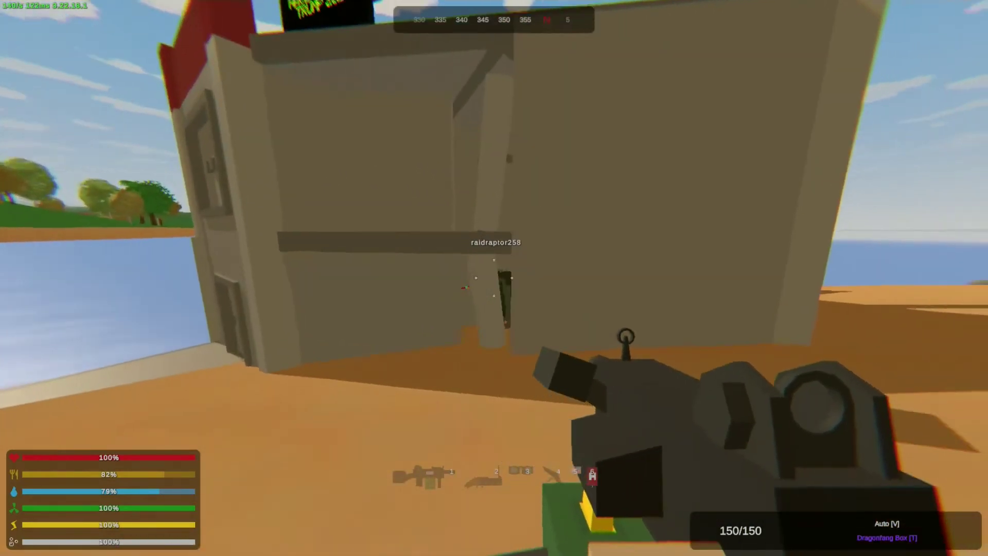
{"action": "key", "text": "w"}
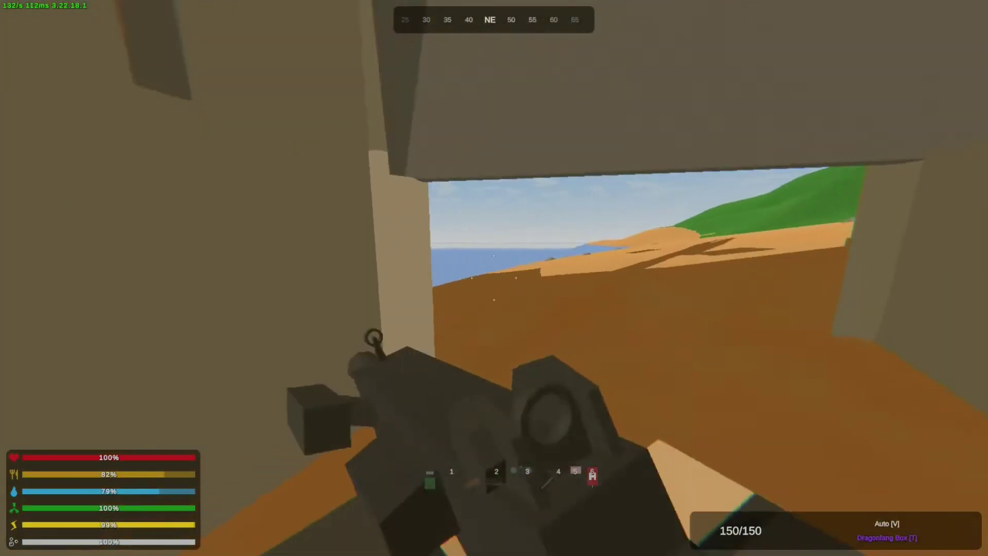
{"action": "key", "text": "w"}
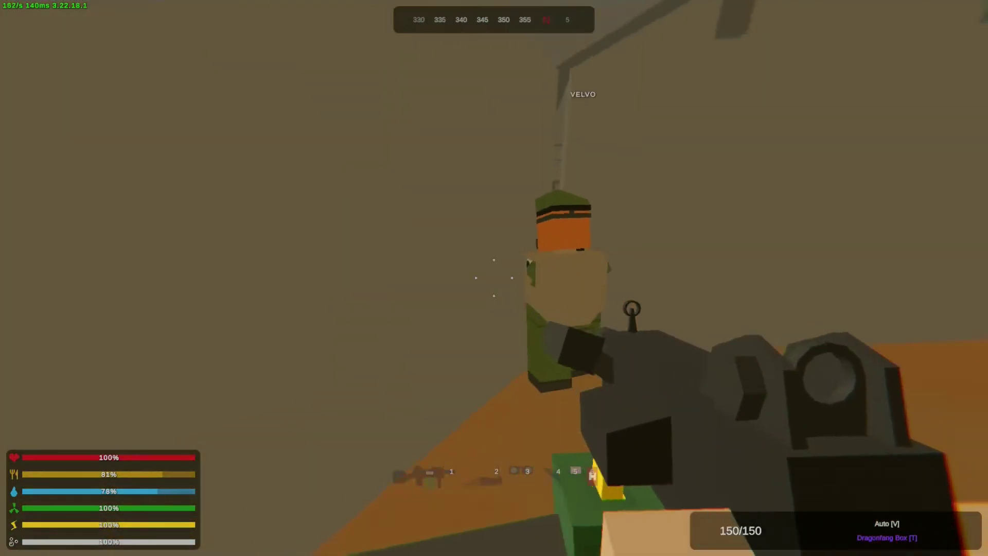
{"action": "key", "text": "s"}
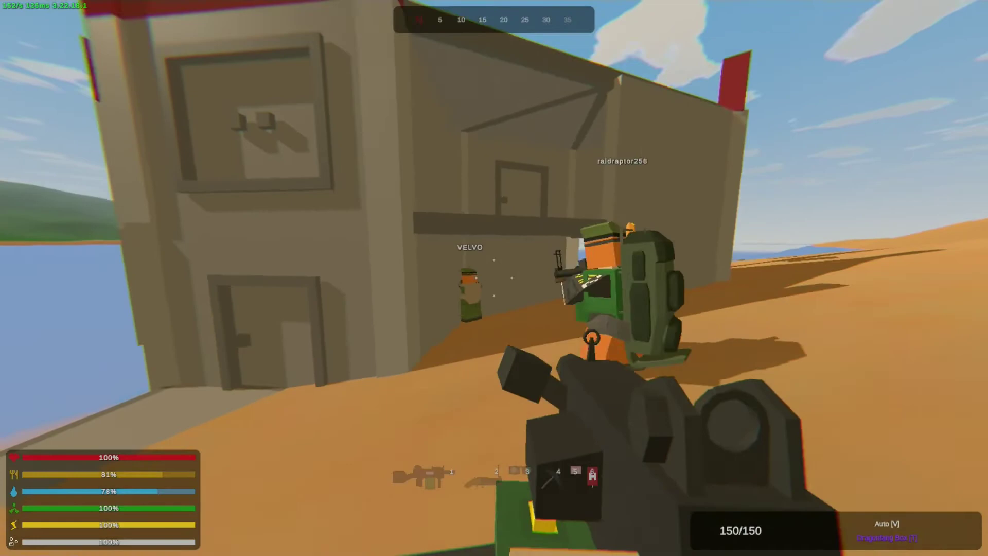
Check the inventory, visit the building doorway, then reach the home-base storage locker.
{"action": "key", "text": "g"}
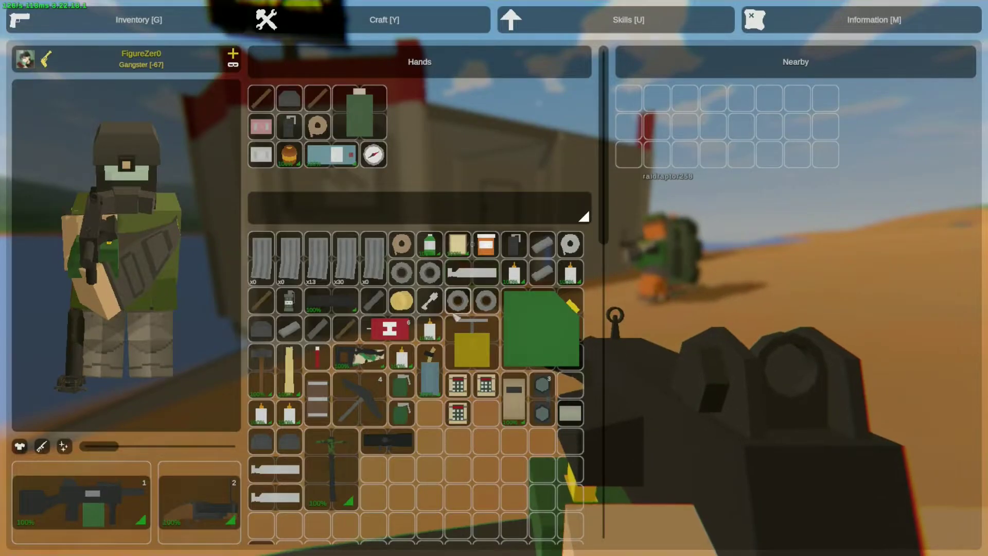
{"action": "key", "text": "g"}
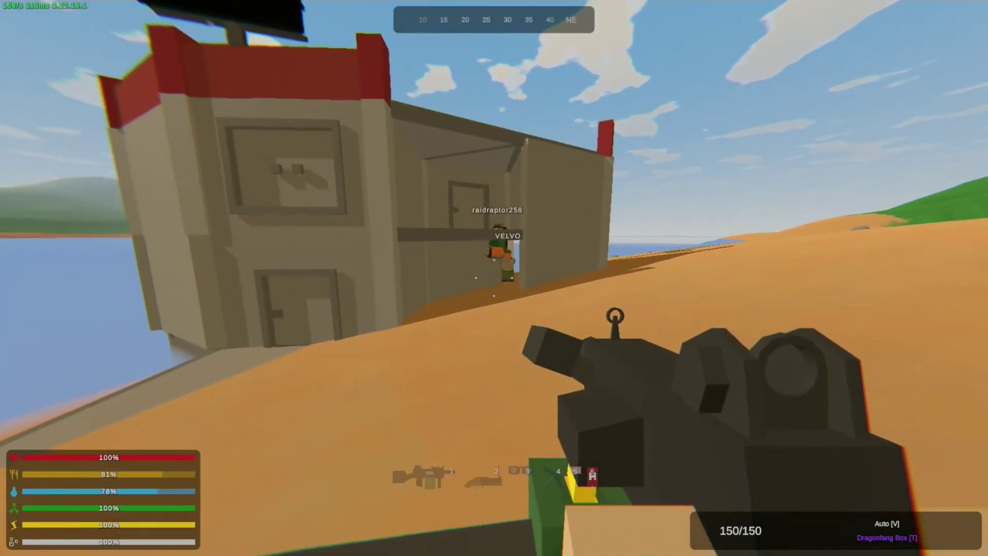
{"action": "key", "text": "w"}
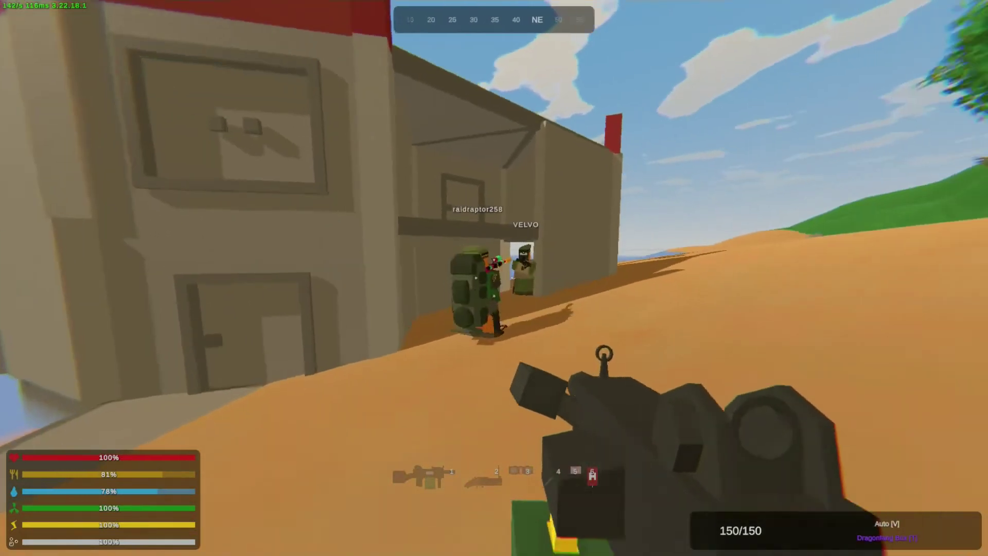
{"action": "key", "text": "s"}
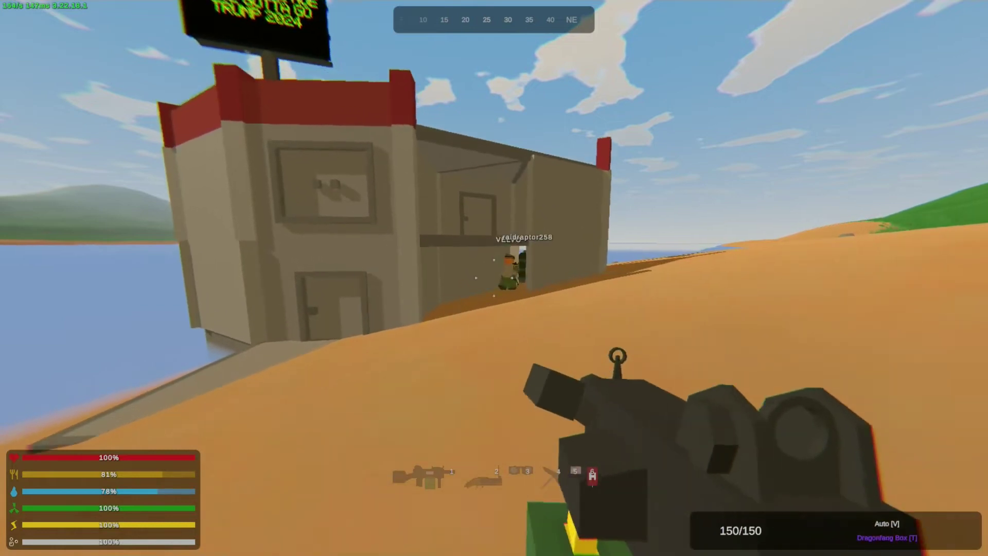
{"action": "key", "text": "w"}
{"action": "key", "text": "w"}
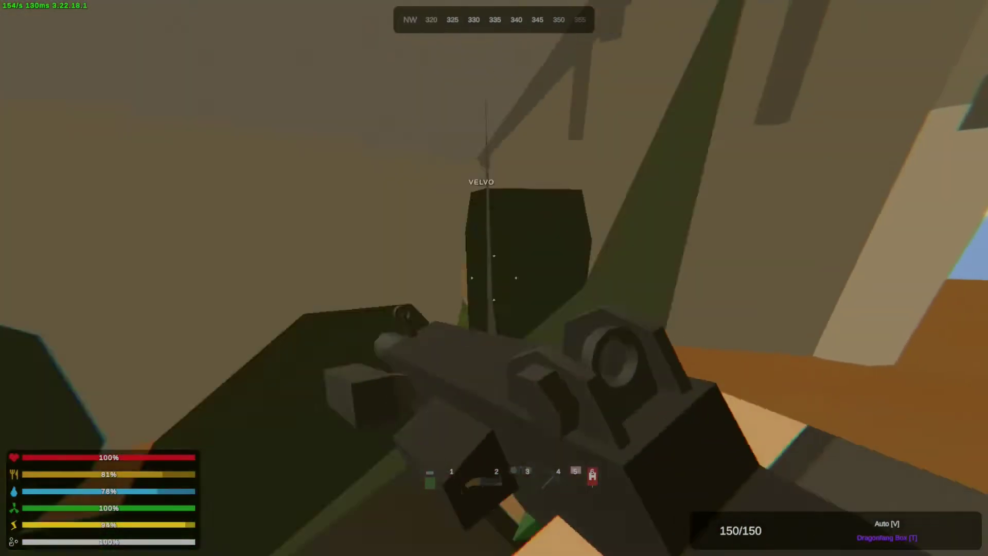
{"action": "key", "text": "s"}
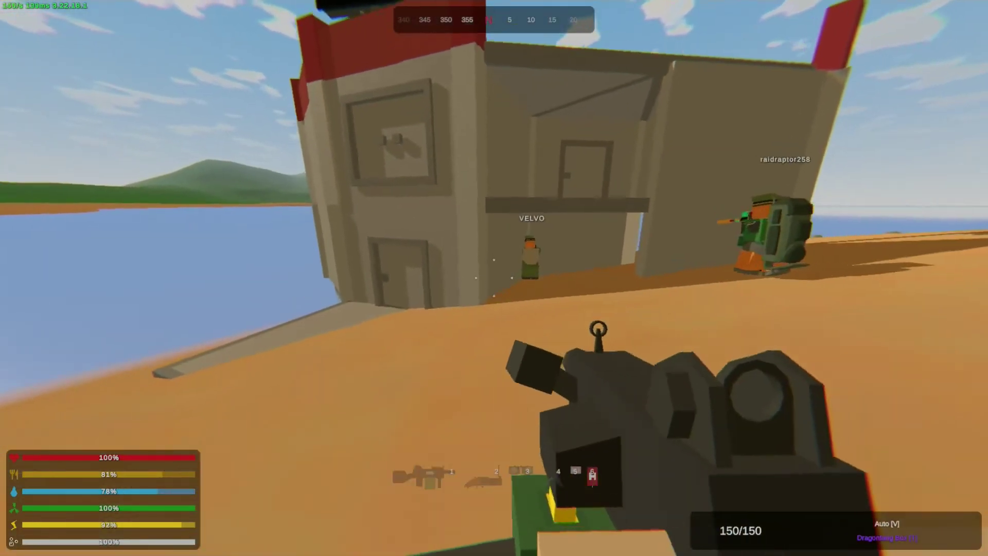
{"action": "key", "text": "g"}
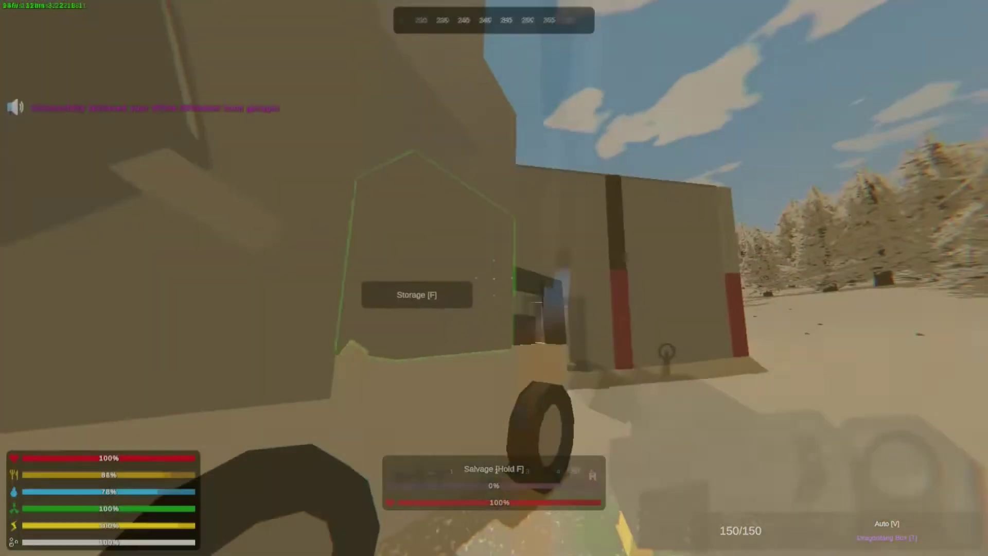
Open four home-base storage lockers in turn, closing each before the next.
{"action": "key", "text": "w"}
{"action": "key", "text": "f"}
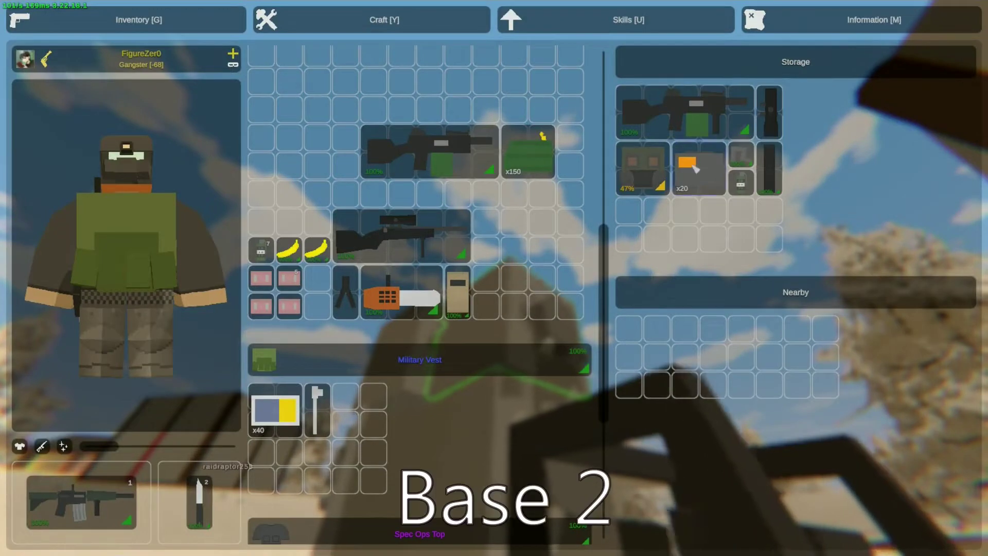
{"action": "key", "text": "Escape"}
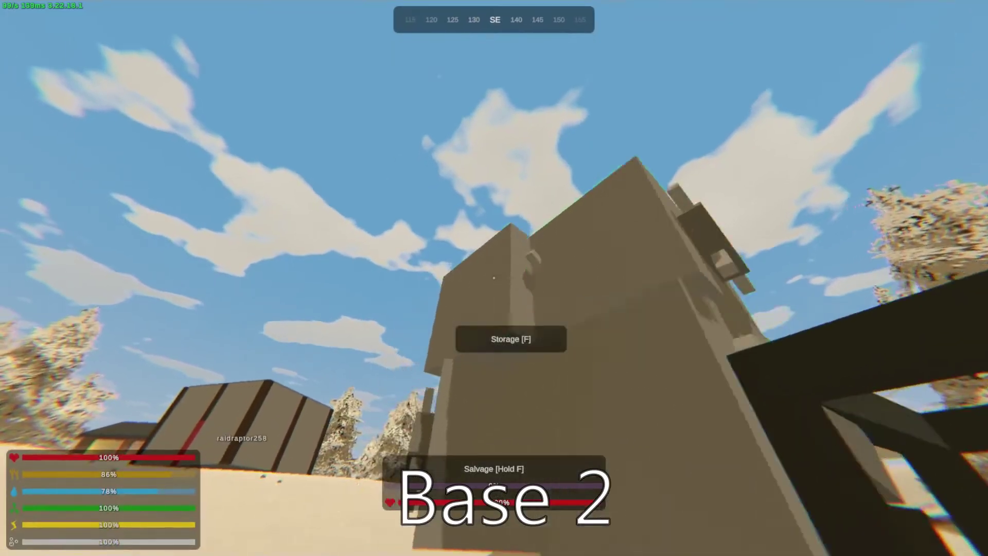
{"action": "key", "text": "f"}
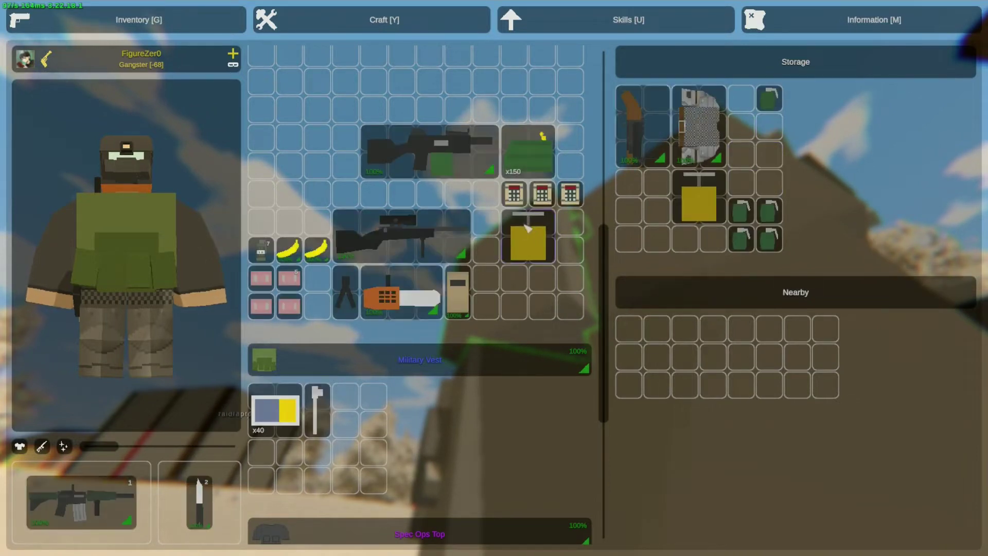
{"action": "key", "text": "Escape"}
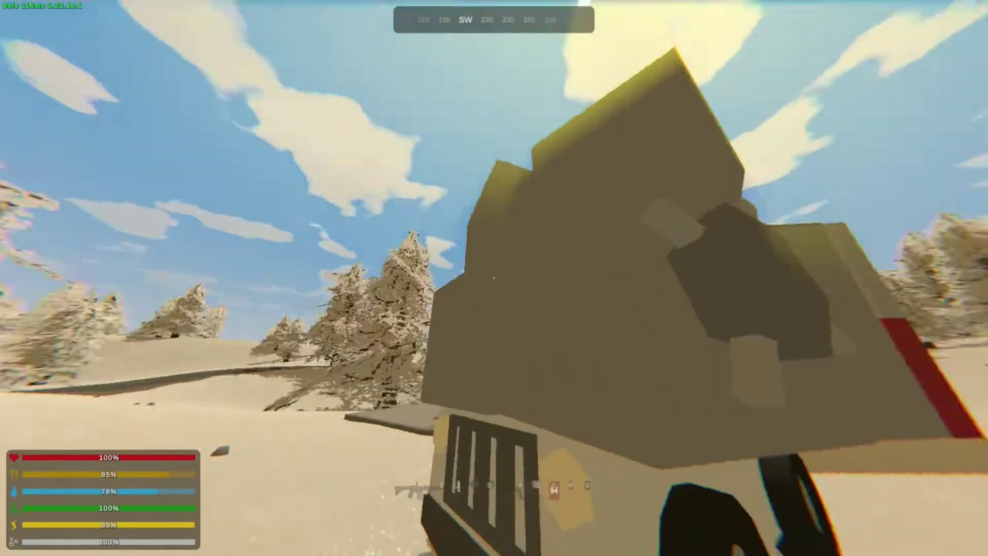
{"action": "key", "text": "f"}
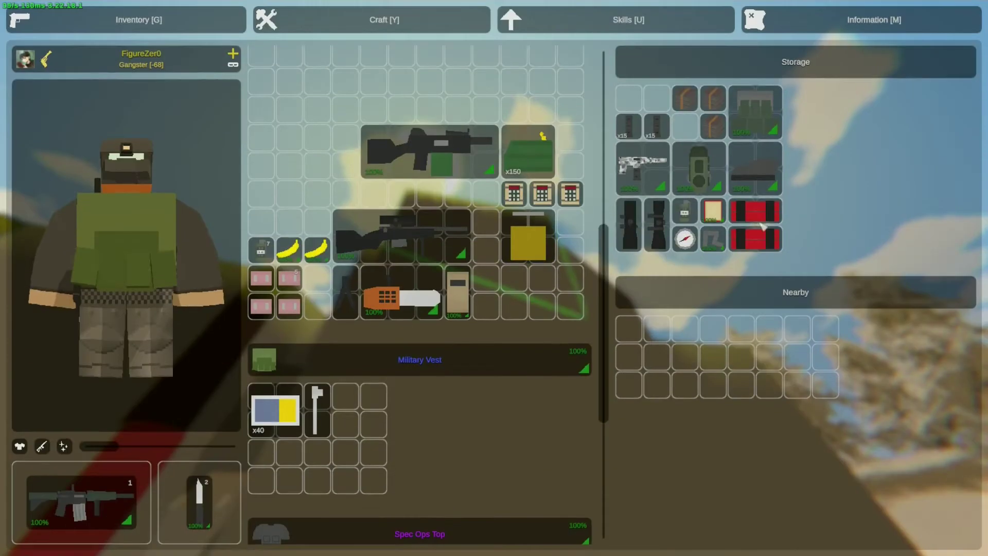
{"action": "key", "text": "Escape"}
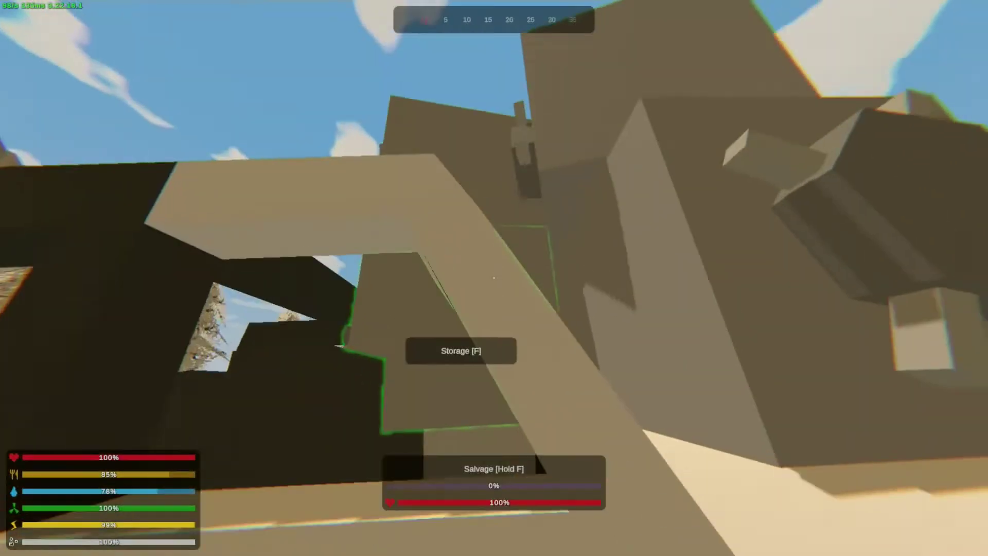
{"action": "key", "text": "f"}
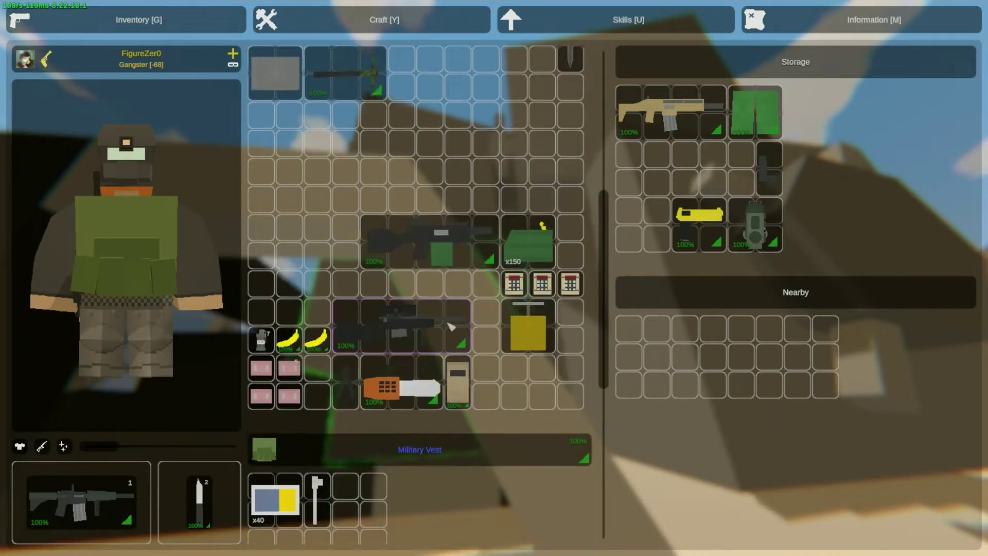
{"action": "scroll", "coordinate": [452, 326], "scroll_direction": "up", "scroll_amount": 3}
{"action": "scroll", "coordinate": [451, 331], "scroll_direction": "down", "scroll_amount": 3}
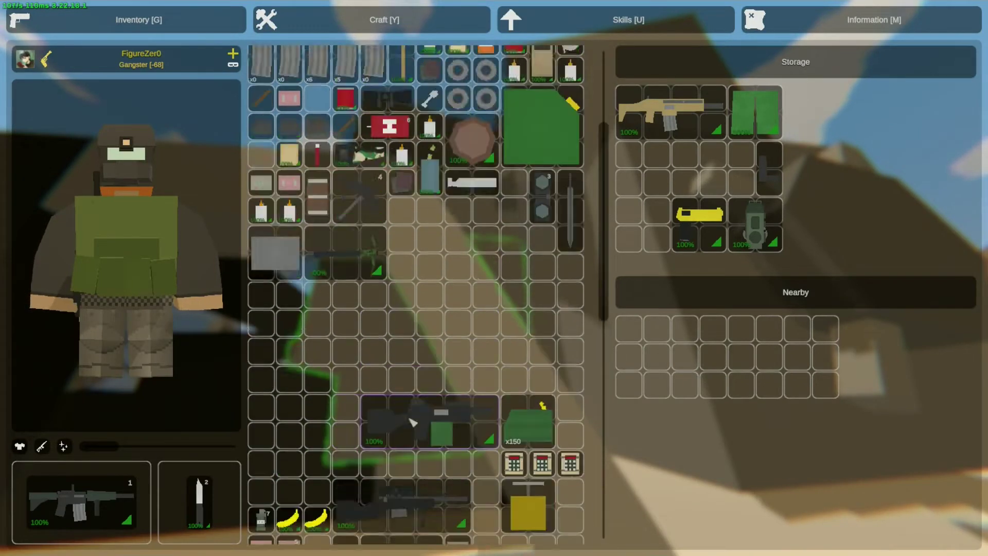
{"action": "scroll", "coordinate": [413, 420], "scroll_direction": "down", "scroll_amount": 5}
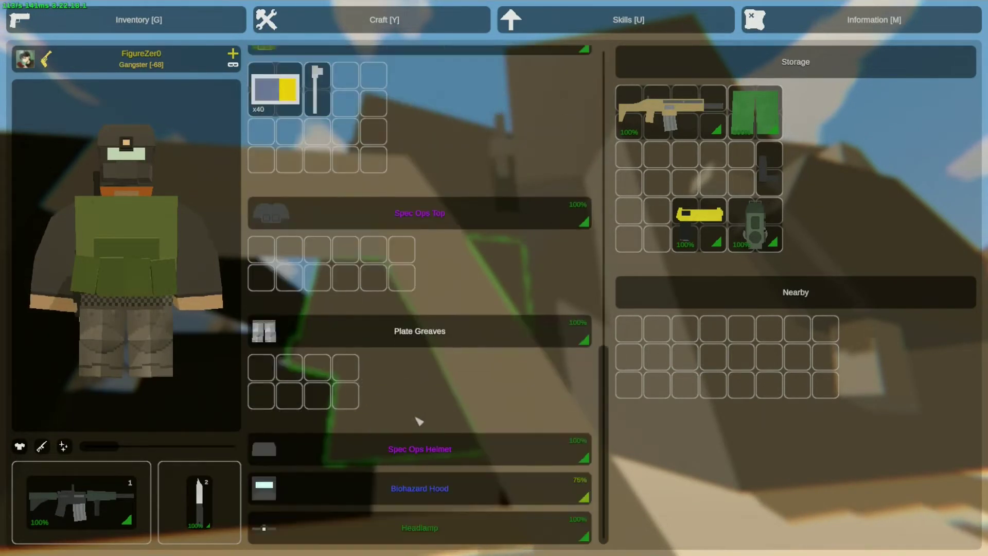
{"action": "scroll", "coordinate": [323, 488], "scroll_direction": "up", "scroll_amount": 5}
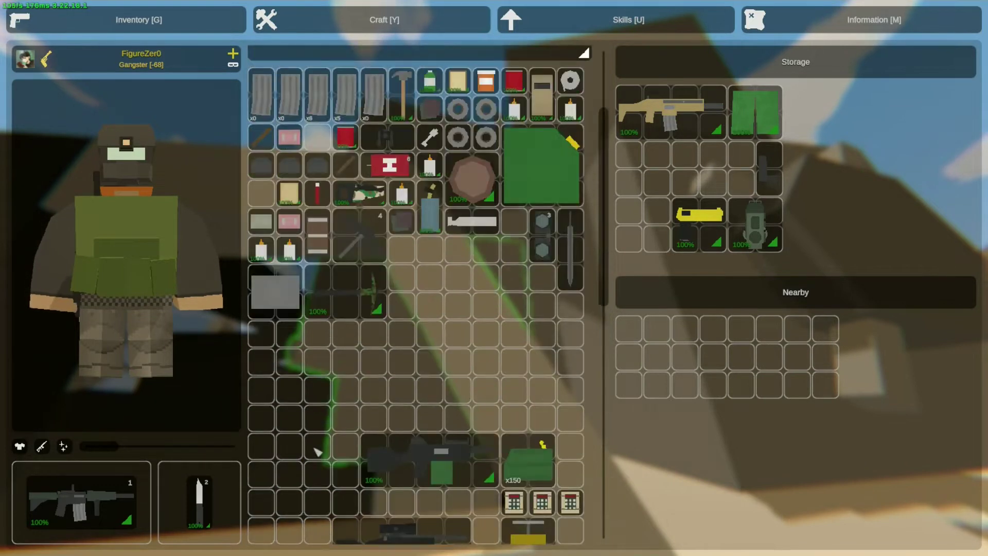
{"action": "scroll", "coordinate": [315, 438], "scroll_direction": "down", "scroll_amount": 3}
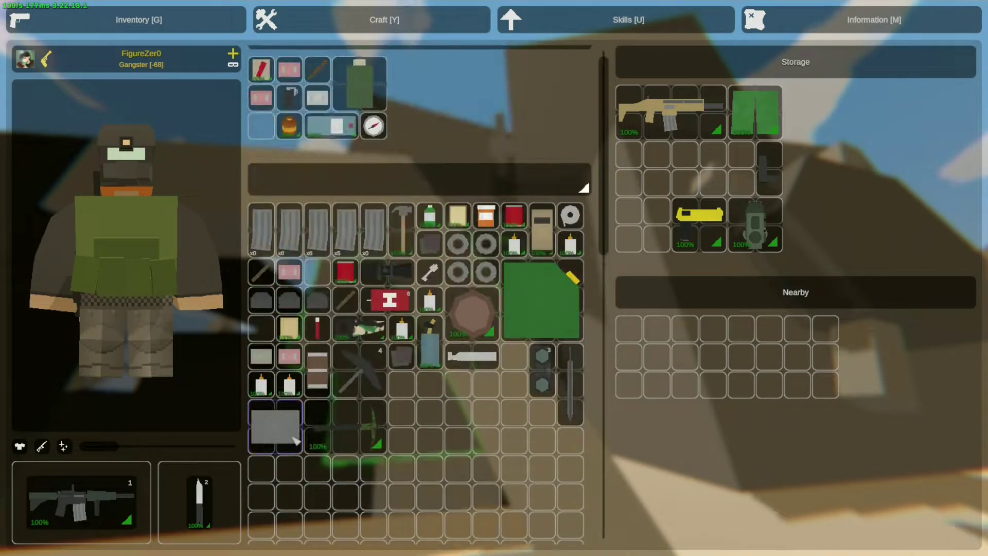
Leave storage, pass the campfire and garden, and run through snowy trees to the green truck.
{"action": "key", "text": "g"}
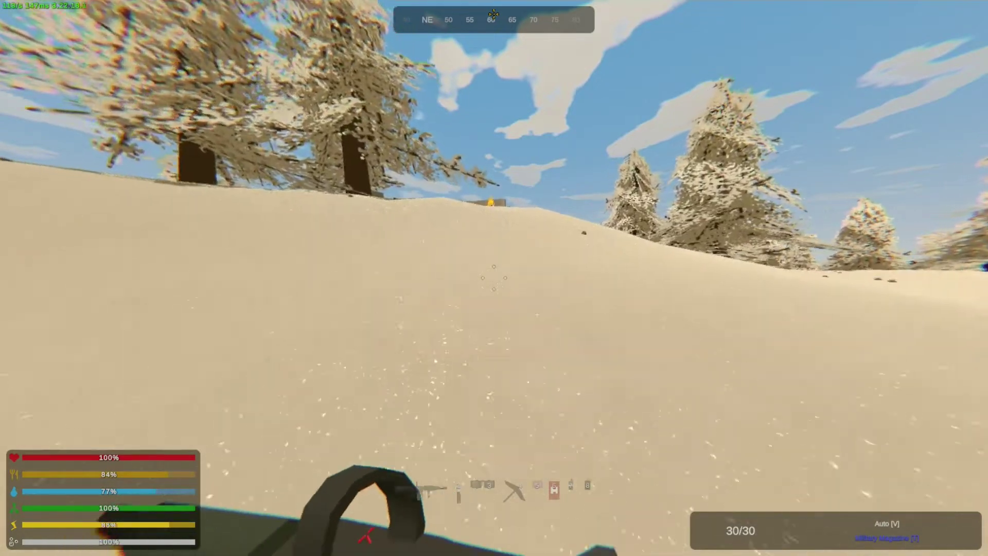
{"action": "key", "text": "w"}
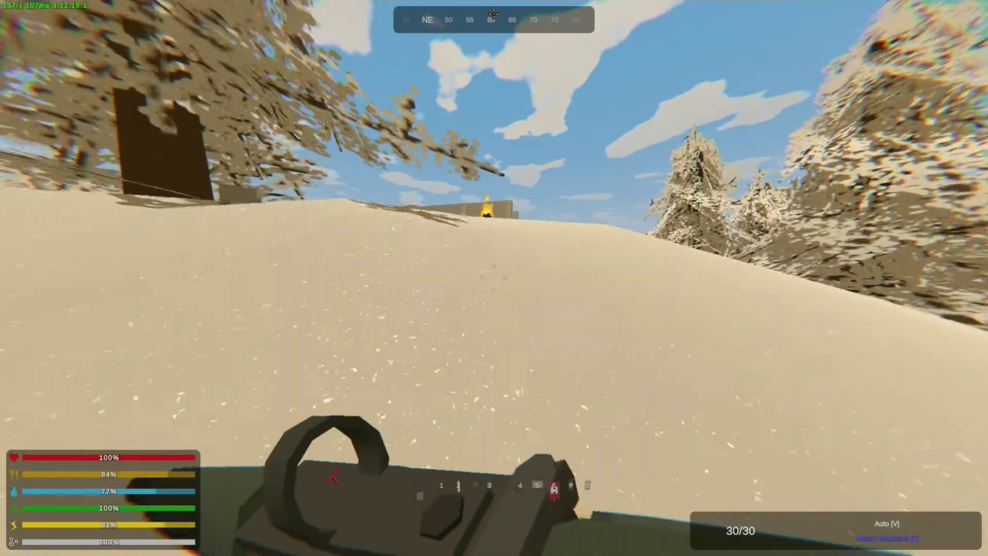
{"action": "key", "text": "w"}
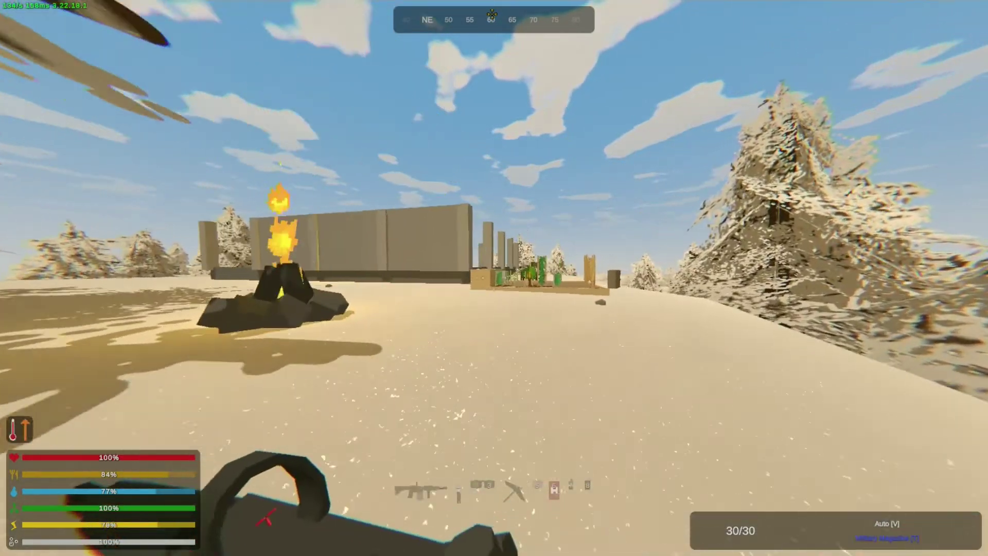
{"action": "key", "text": "w"}
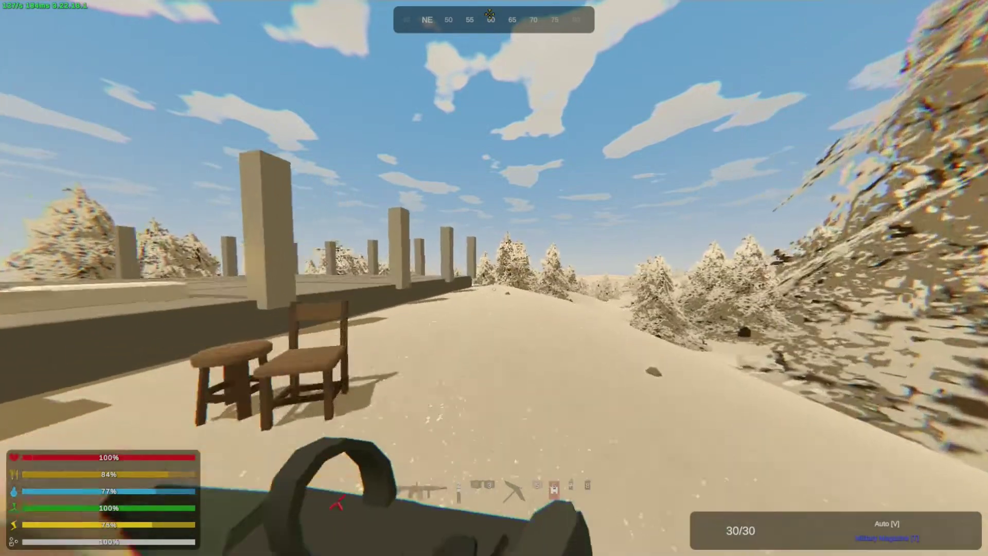
{"action": "key", "text": "w"}
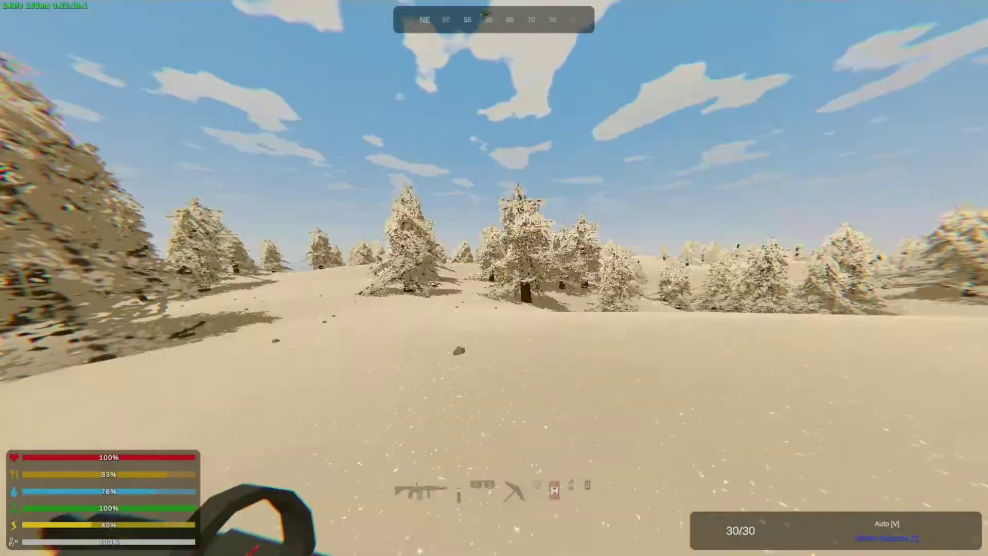
{"action": "key", "text": "w"}
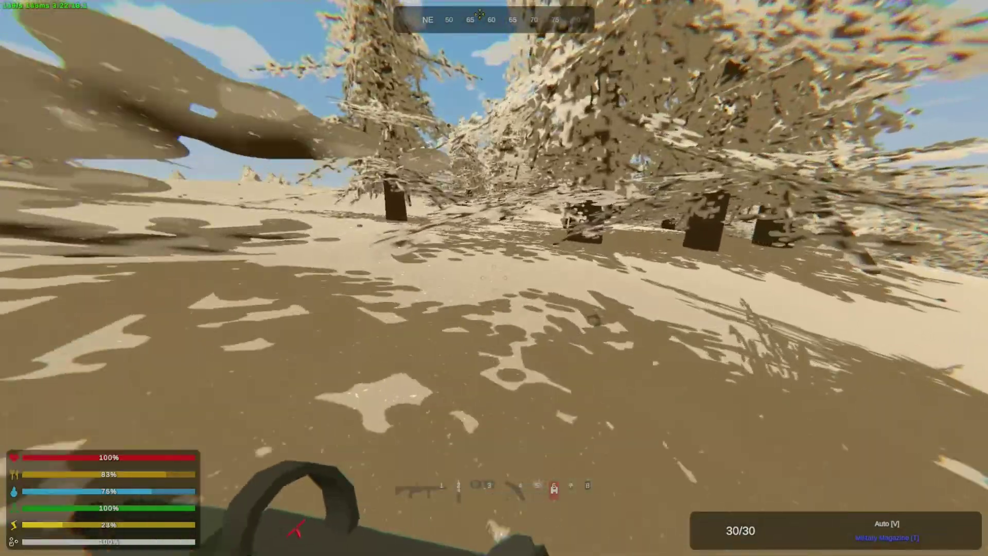
{"action": "key", "text": "w"}
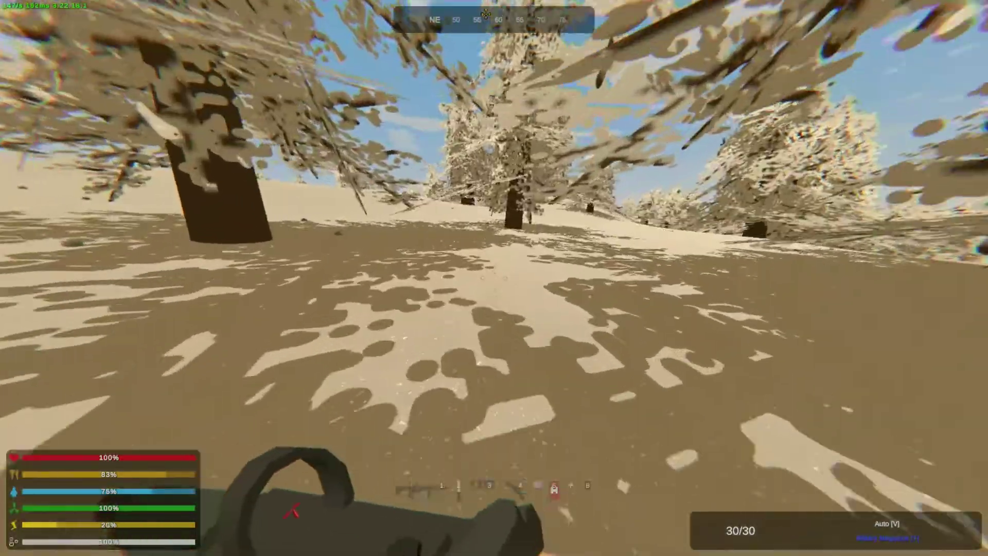
{"action": "key", "text": "w"}
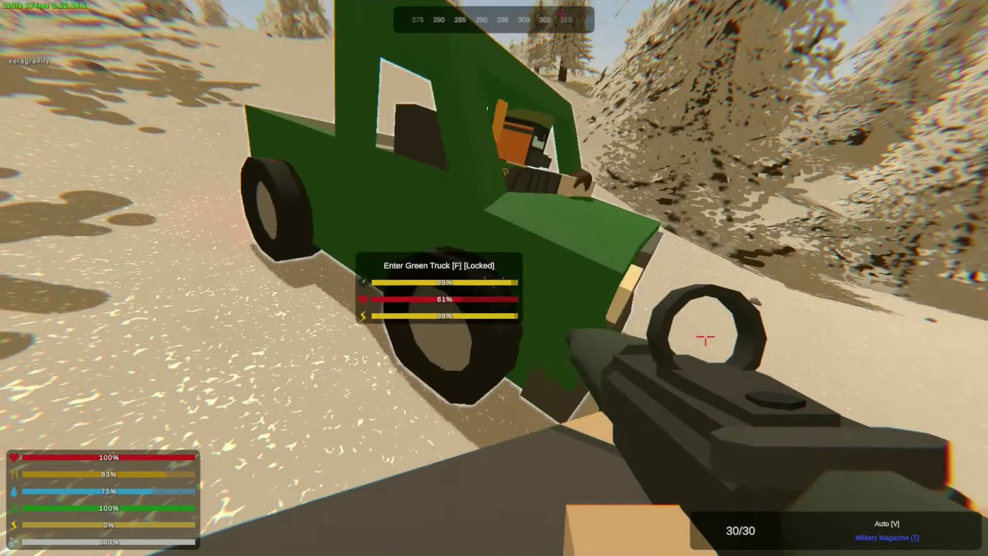
Board the green truck's passenger seat, check the inventory, and swing the axe while riding.
{"action": "key", "text": "f"}
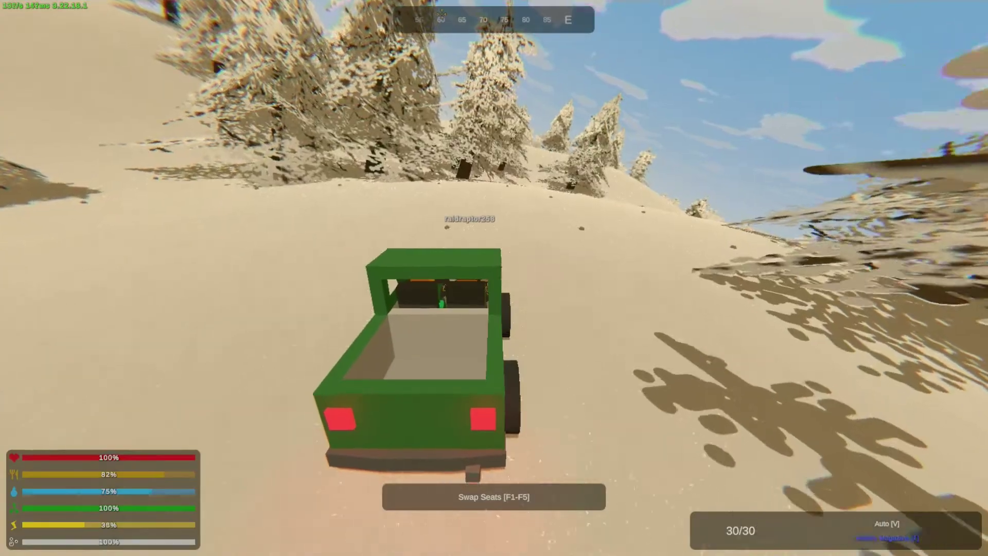
{"action": "key", "text": "g"}
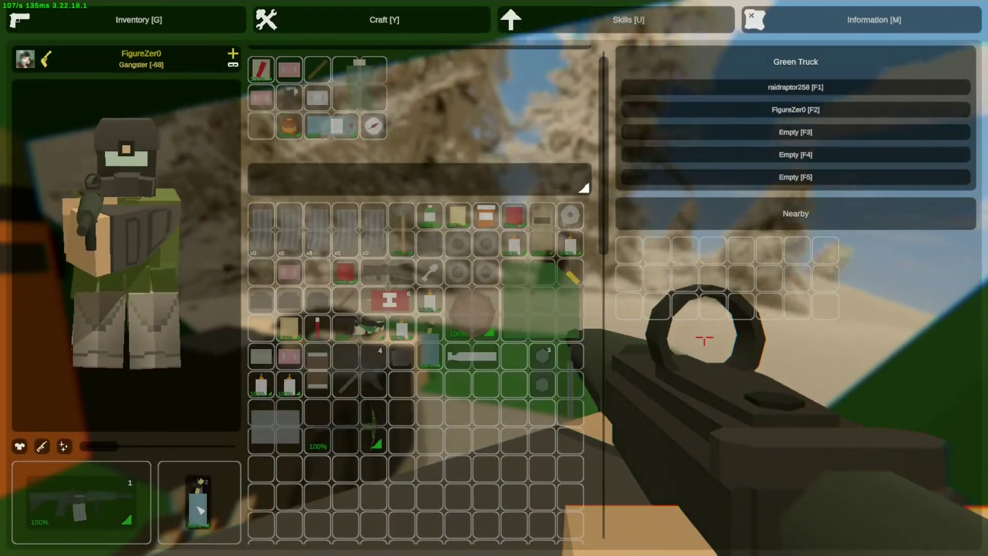
{"action": "key", "text": "g"}
{"action": "key", "text": "2"}
{"action": "left_click", "coordinate": [494, 277]}
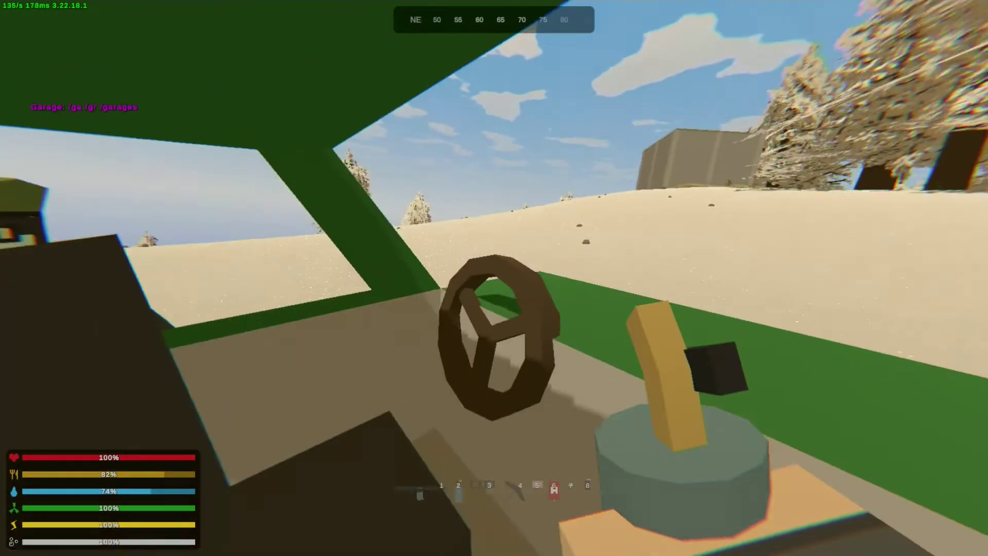
Exit the truck, walk to the grey building and shoot its wall.
{"action": "key", "text": "f"}
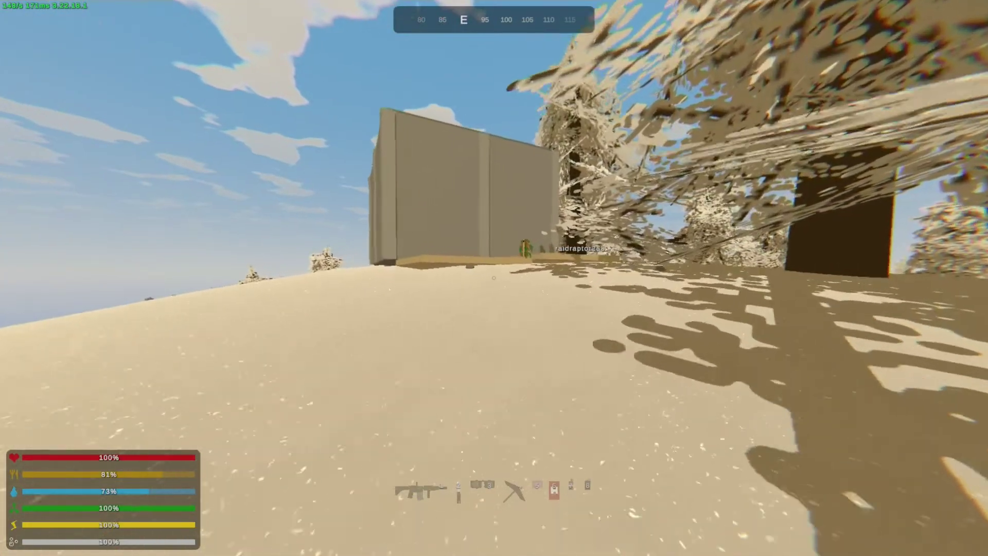
{"action": "key", "text": "w"}
{"action": "key", "text": "w"}
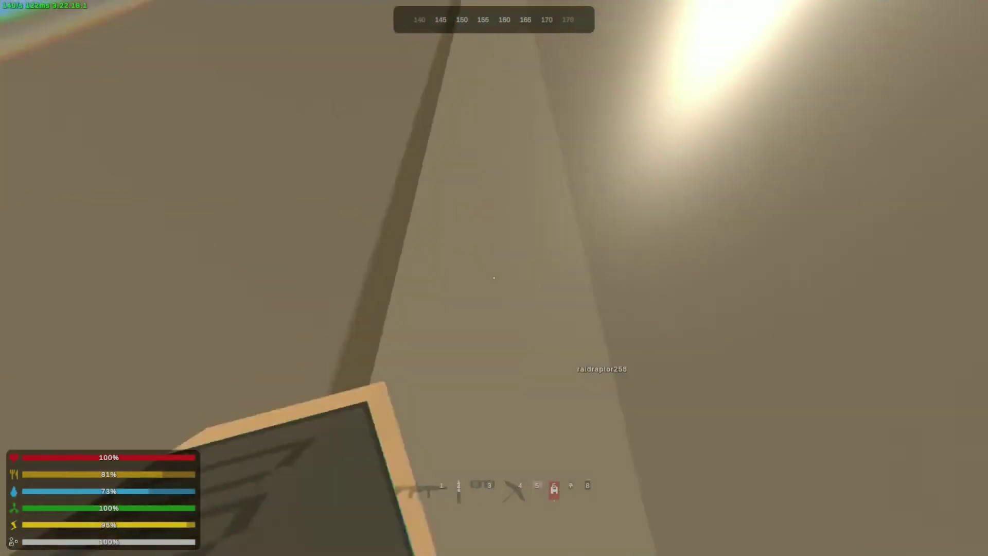
{"action": "left_click", "coordinate": [494, 278]}
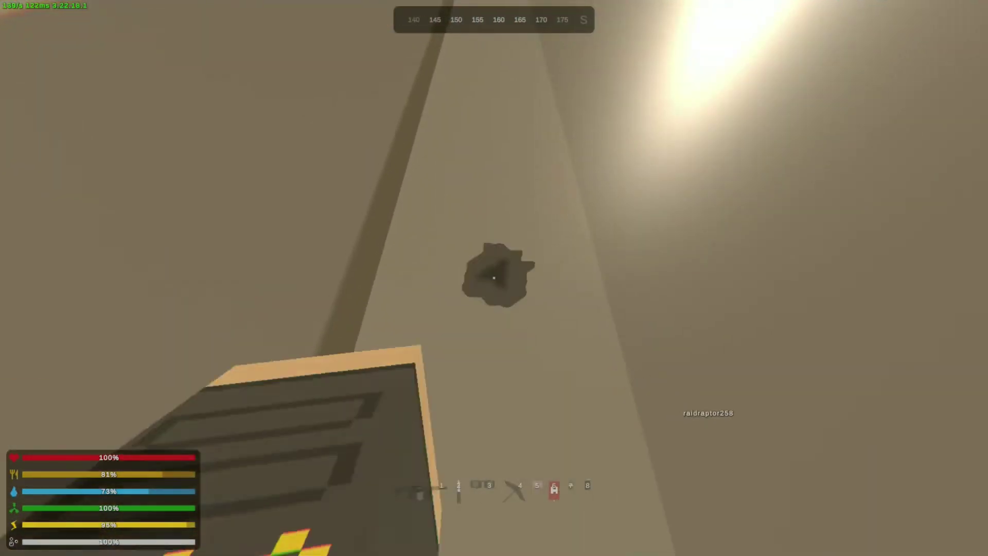
Ready a charge from the inventory, stow it, then equip the detonator from slot 6.
{"action": "key", "text": "g"}
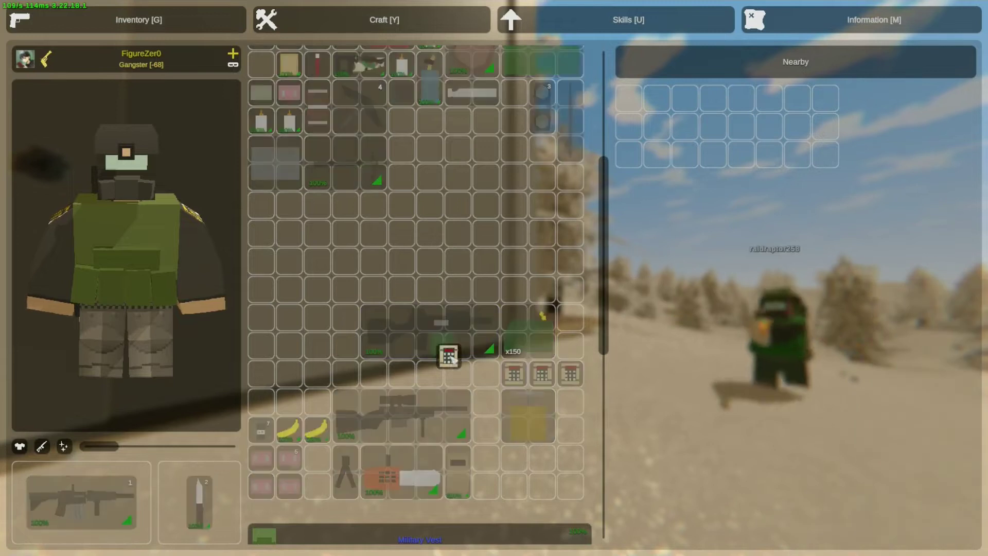
{"action": "key", "text": "g"}
{"action": "key", "text": "5"}
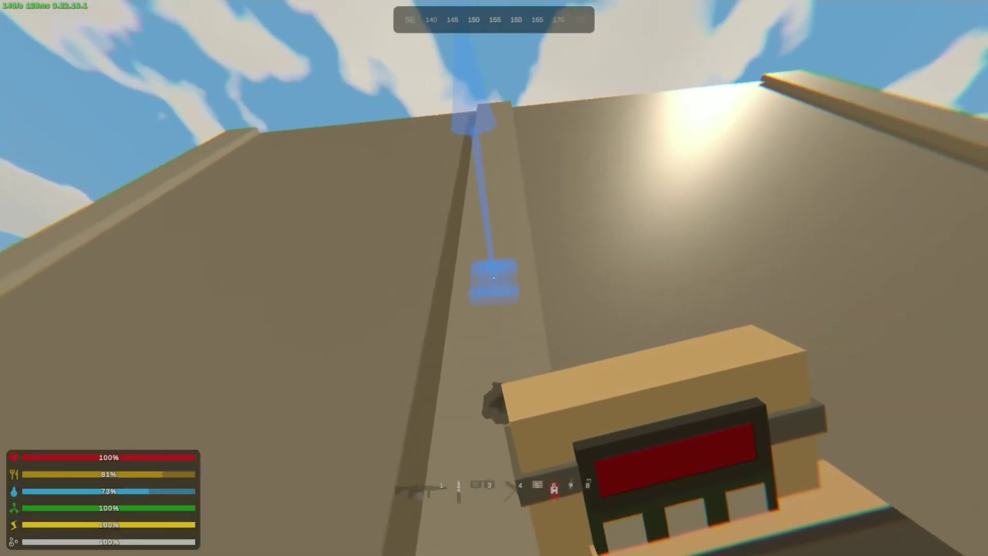
{"action": "key", "text": "x"}
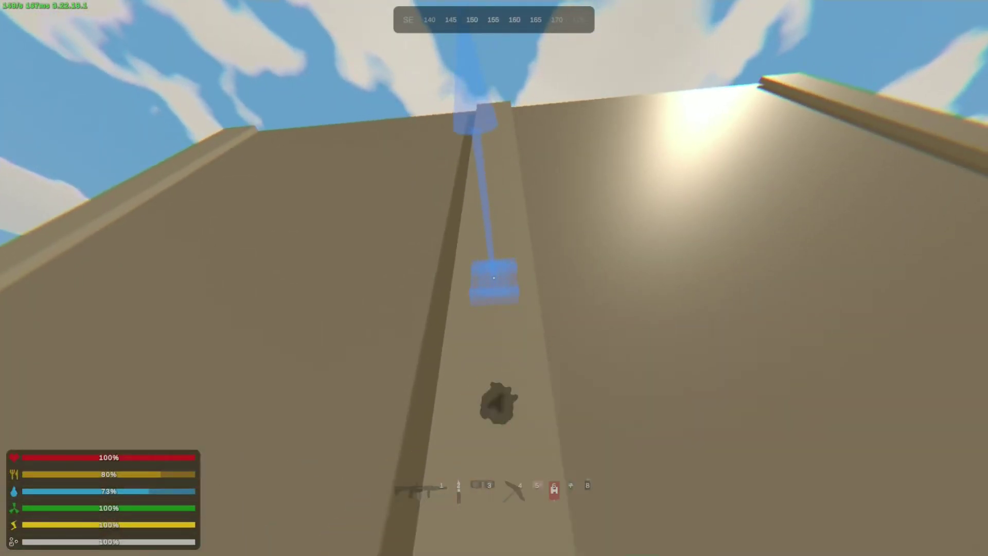
{"action": "key", "text": "g"}
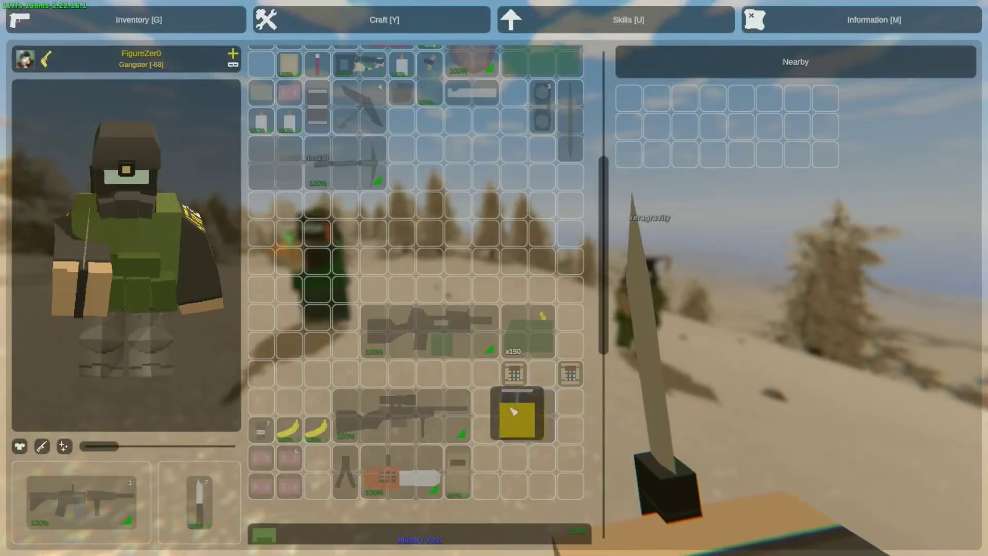
{"action": "key", "text": "g"}
{"action": "key", "text": "6"}
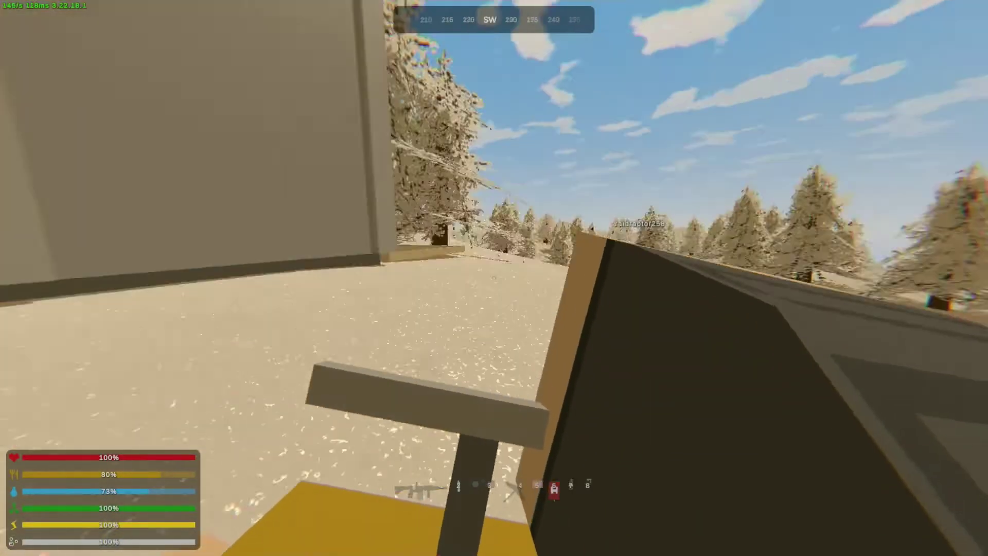
Back away to a safe distance and detonate the charge on the wall.
{"action": "key", "text": "w"}
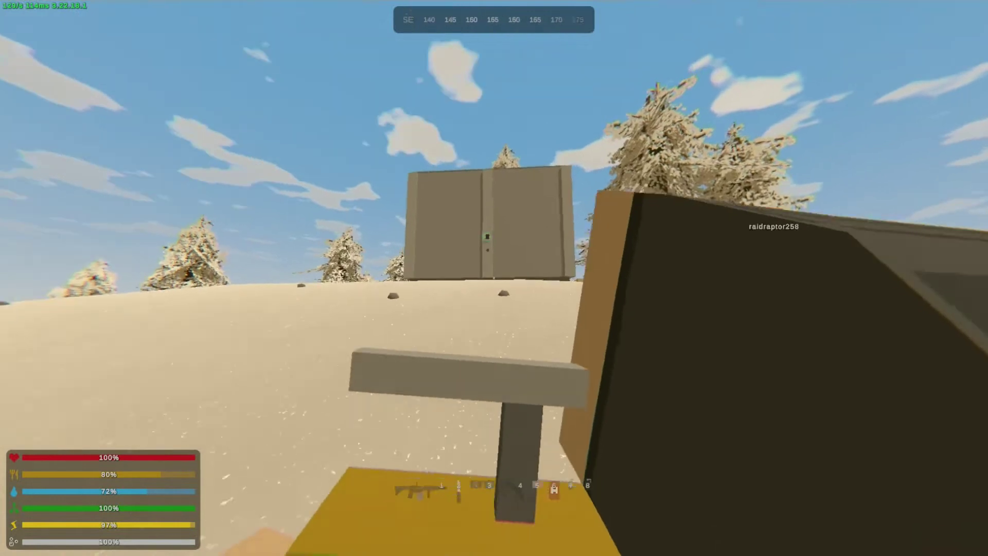
{"action": "key", "text": "w"}
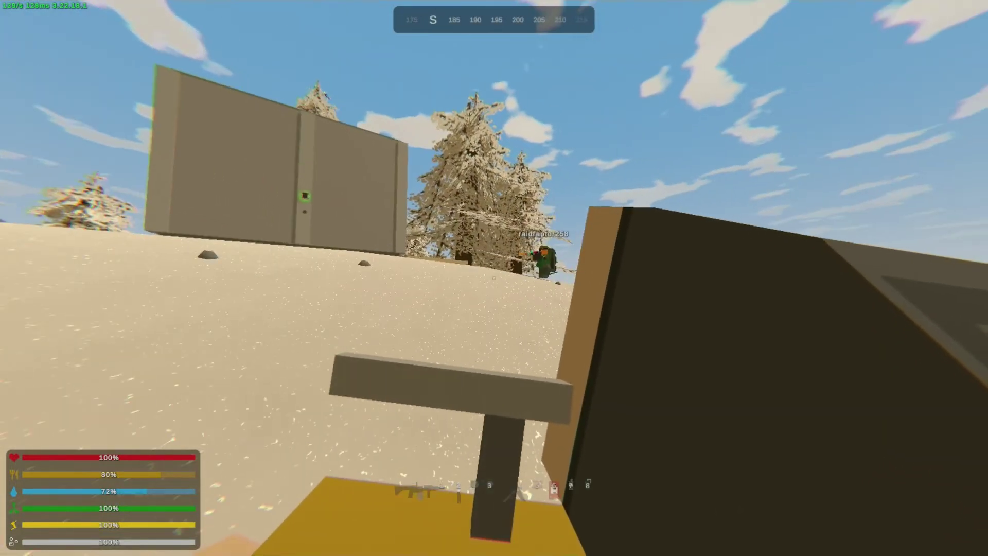
{"action": "key", "text": "w"}
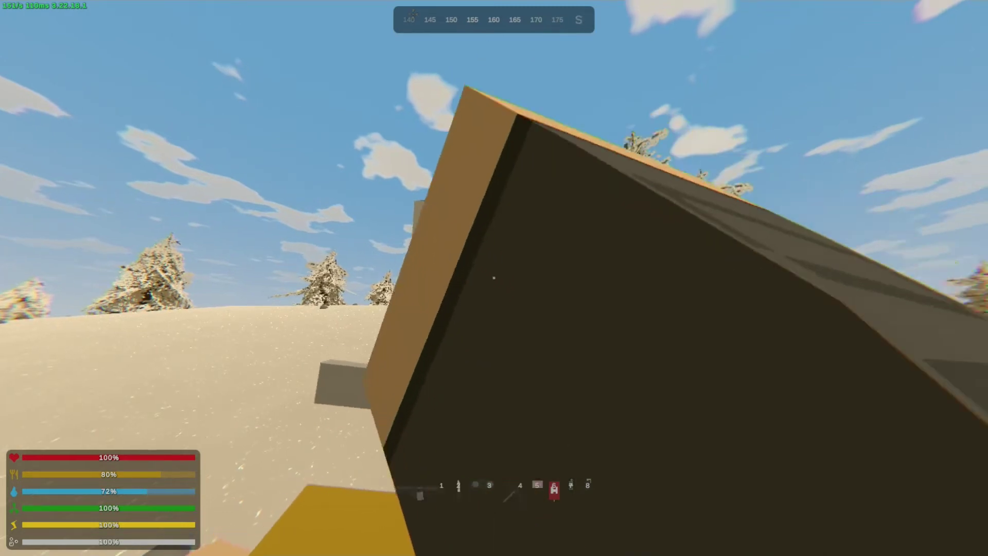
{"action": "left_click", "coordinate": [494, 277]}
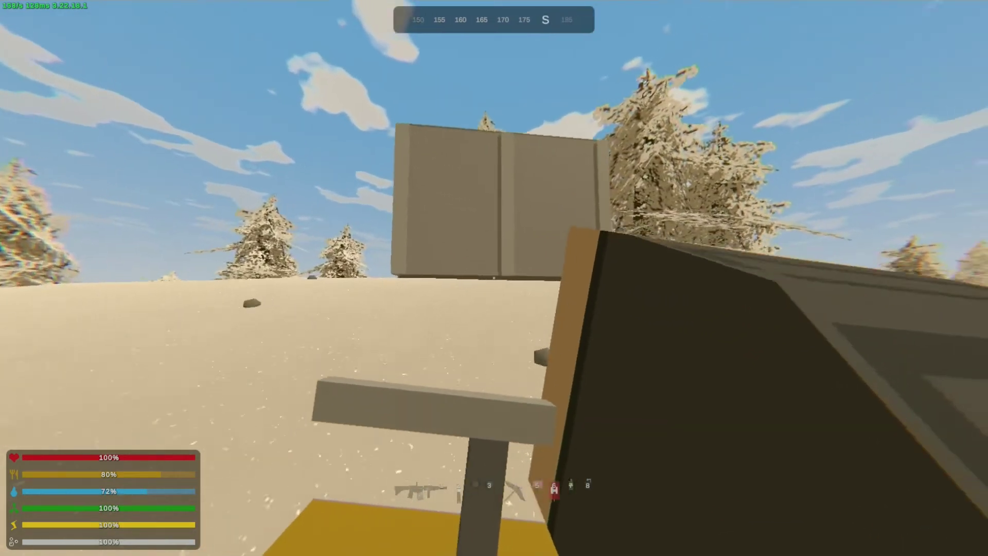
Place a second charge on the wall and re-equip the red-dot machine gun.
{"action": "key", "text": "w"}
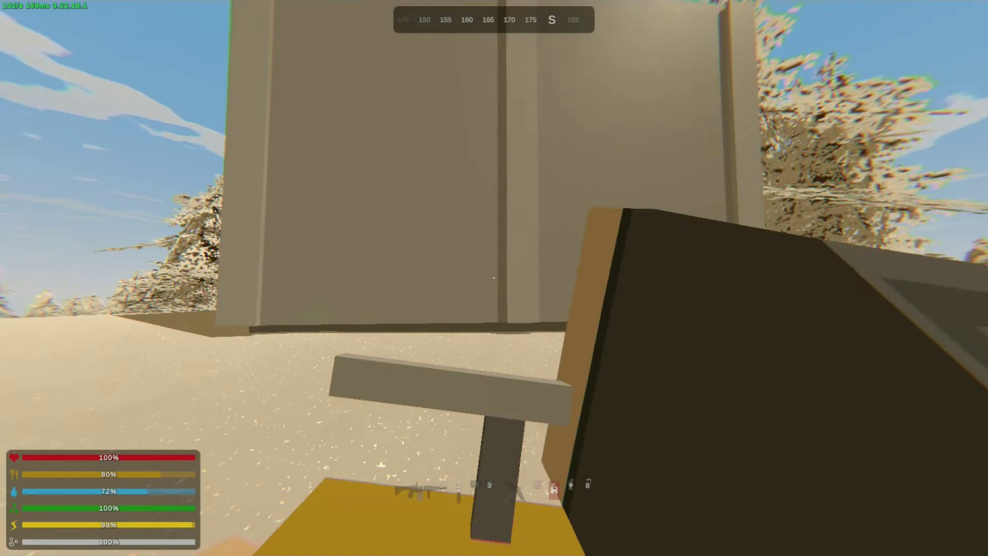
{"action": "key", "text": "g"}
{"action": "key", "text": "g"}
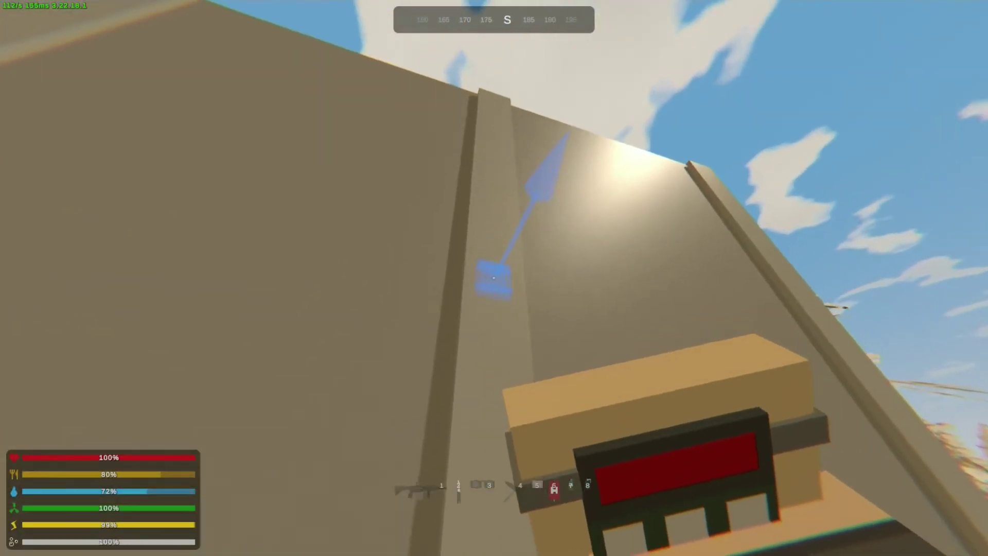
{"action": "key", "text": "5"}
{"action": "left_click", "coordinate": [494, 278]}
{"action": "key", "text": "g"}
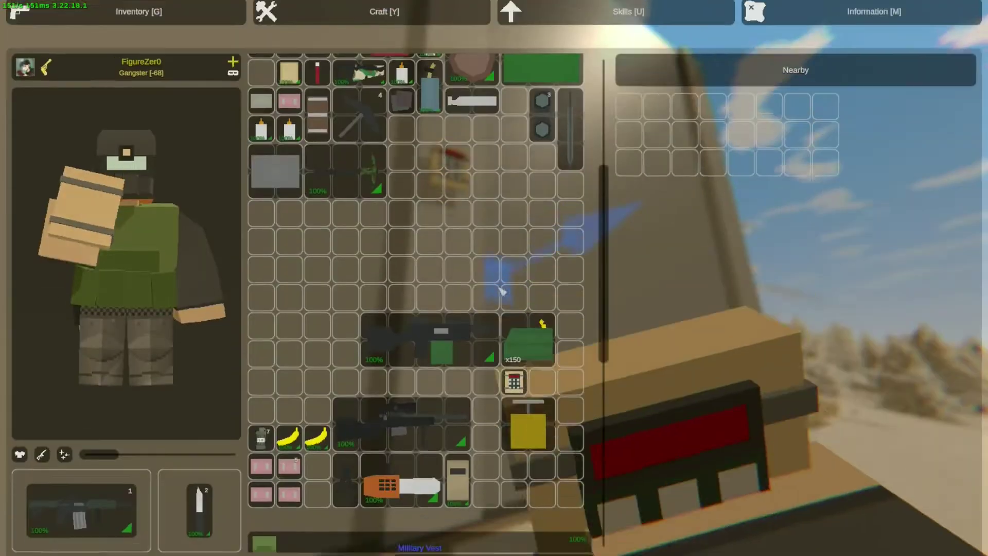
{"action": "key", "text": "g"}
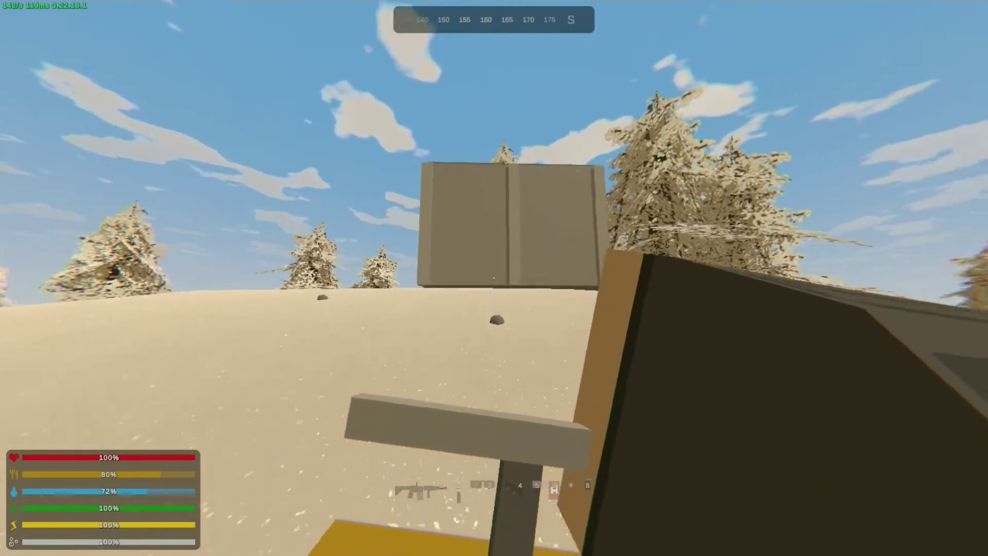
{"action": "key", "text": "g"}
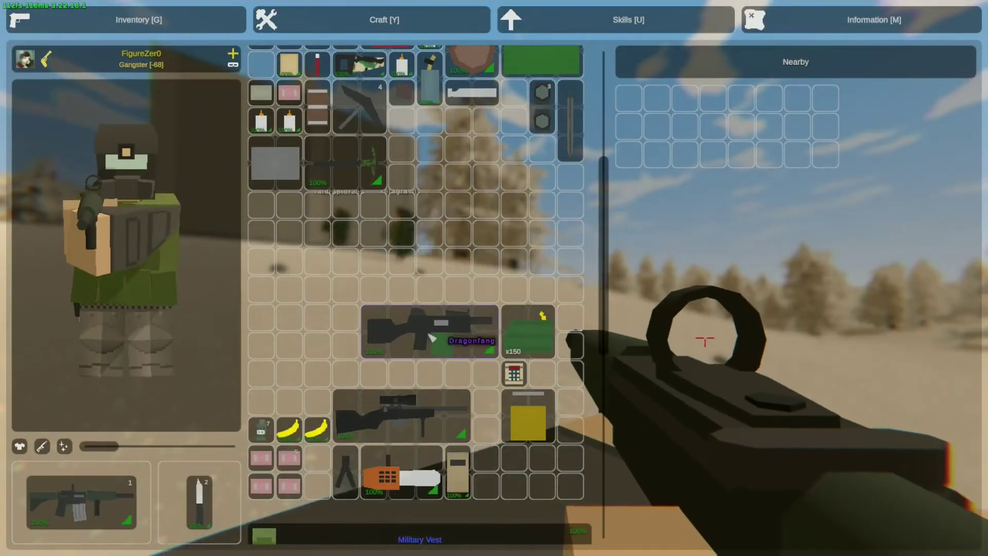
{"action": "key", "text": "g"}
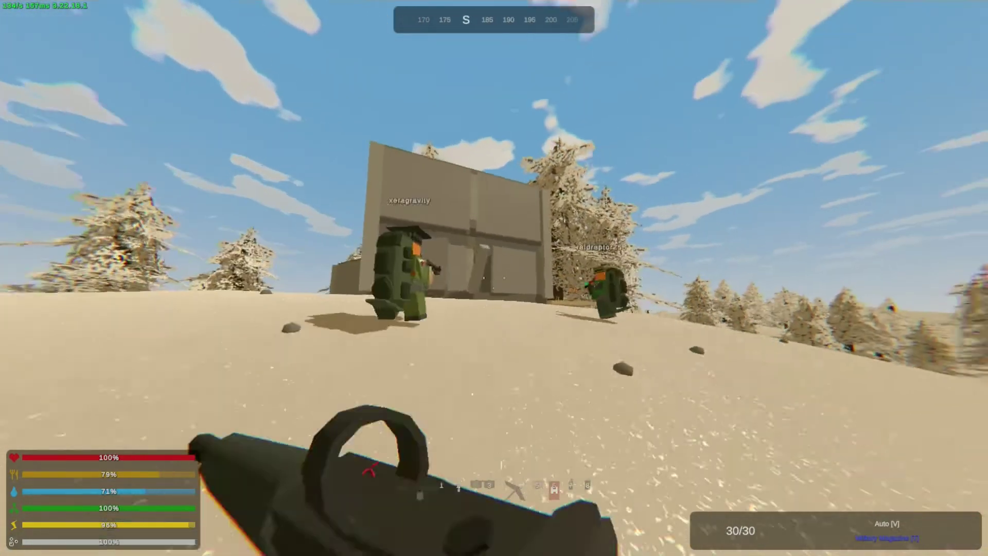
Aim the Dragonfang, check attachments and inventory, then walk to the building's open front by the ladder.
{"action": "right_click", "coordinate": [493, 278]}
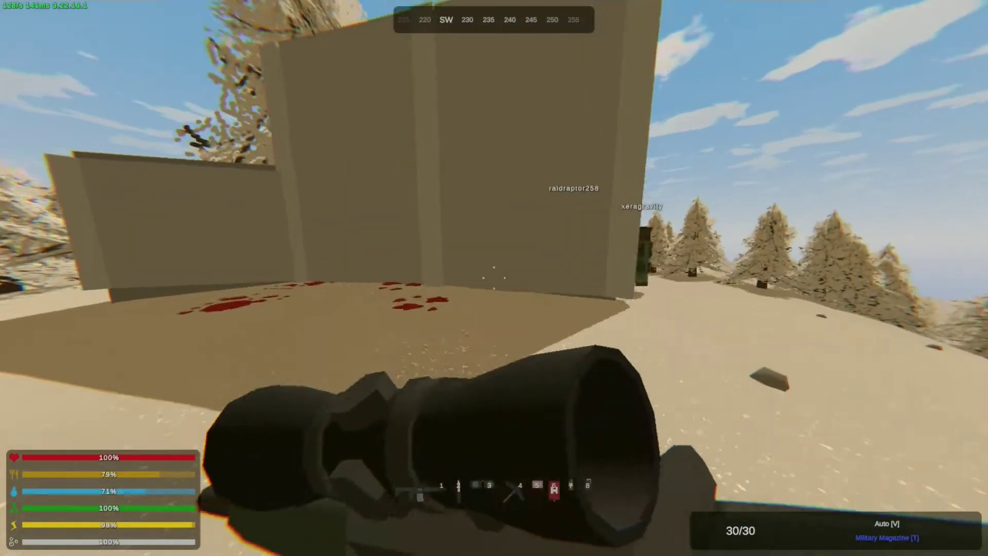
{"action": "key", "text": "t"}
{"action": "key", "text": "t"}
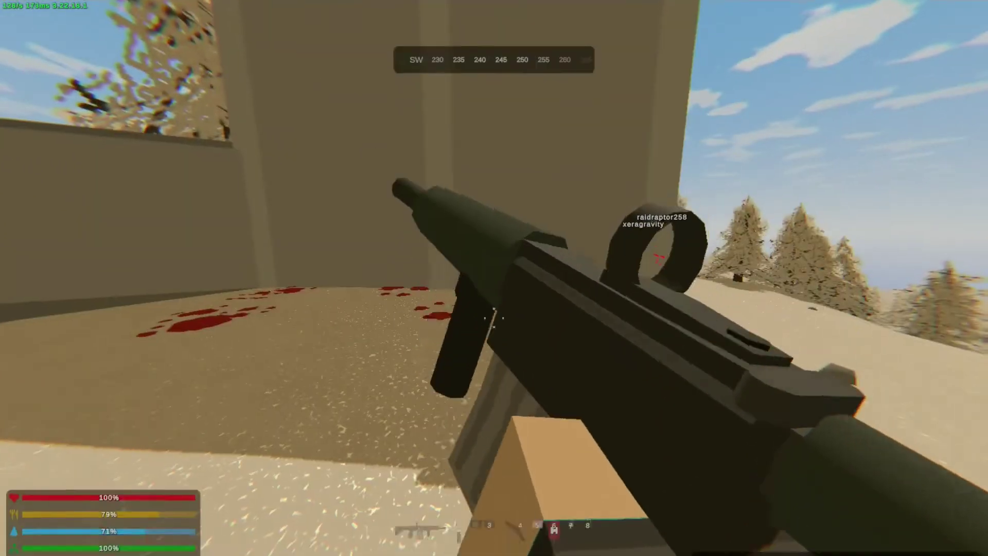
{"action": "key", "text": "g"}
{"action": "scroll", "coordinate": [433, 266], "scroll_direction": "up", "scroll_amount": 4}
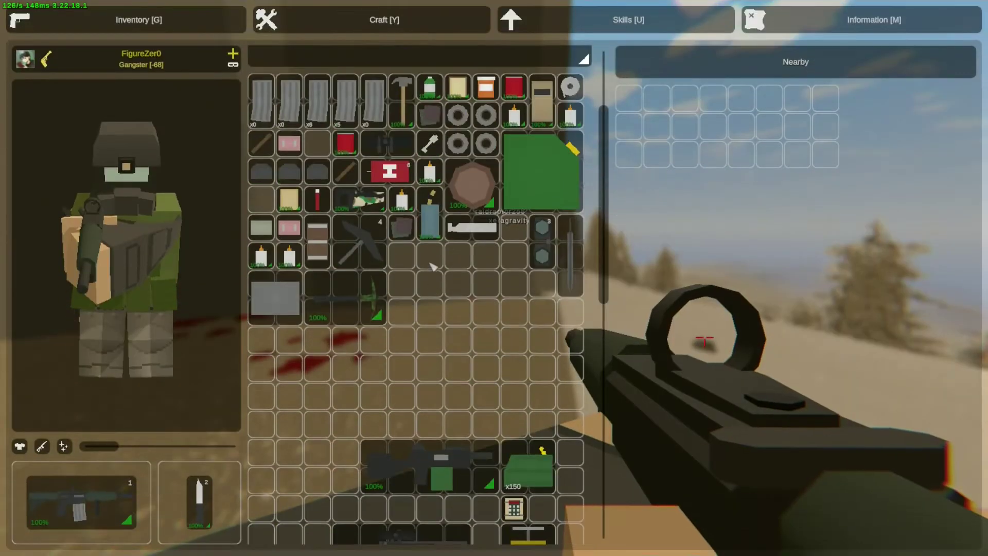
{"action": "scroll", "coordinate": [428, 266], "scroll_direction": "down", "scroll_amount": 6}
{"action": "scroll", "coordinate": [427, 265], "scroll_direction": "down", "scroll_amount": 3}
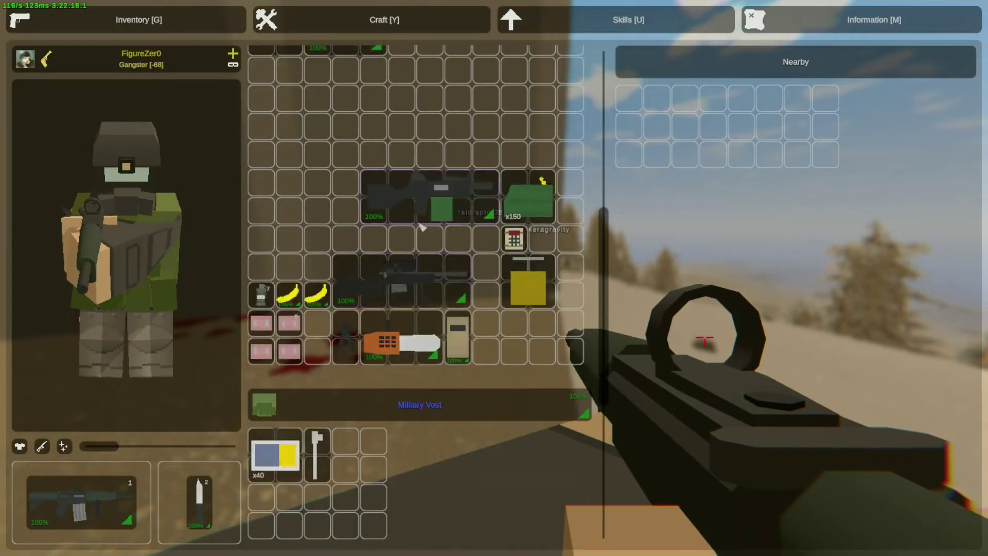
{"action": "key", "text": "g"}
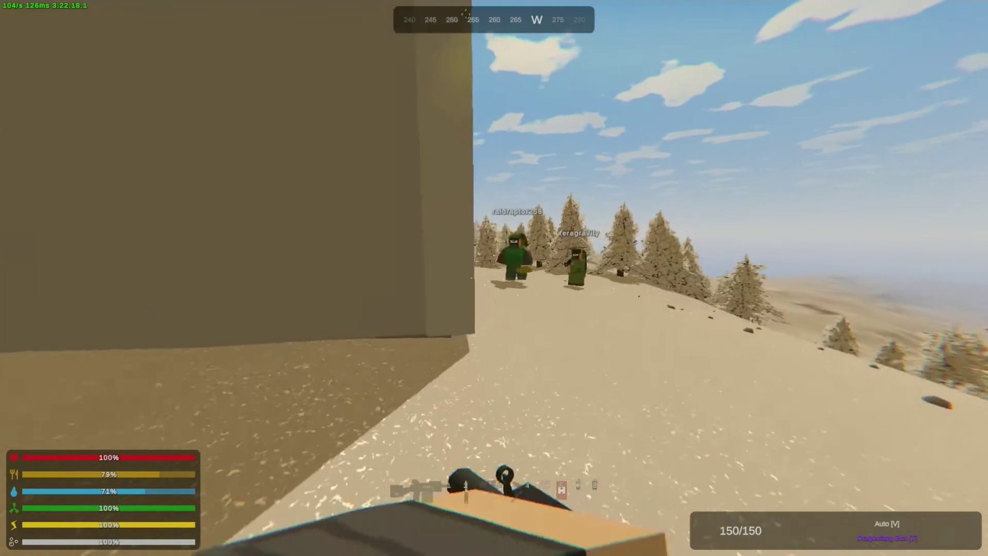
{"action": "key", "text": "w"}
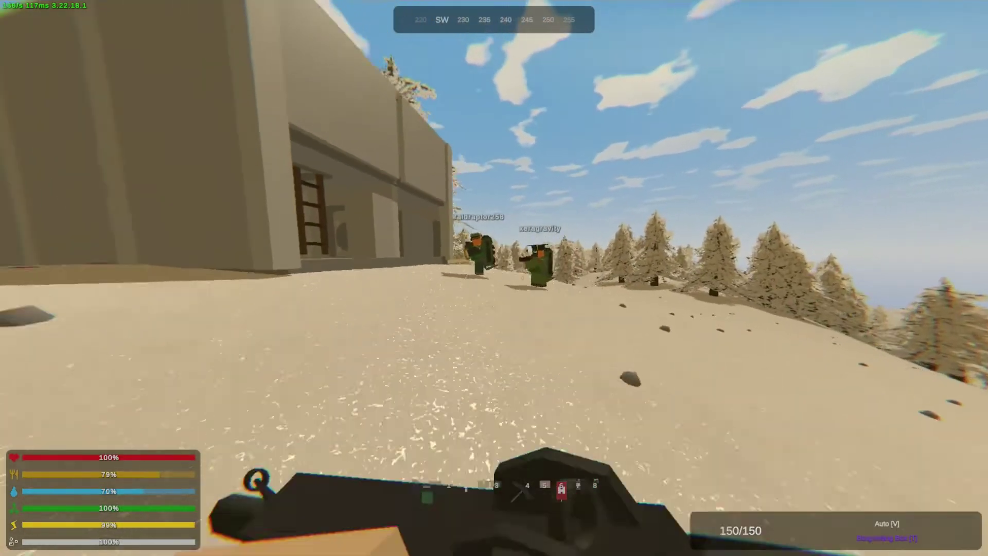
{"action": "key", "text": "w"}
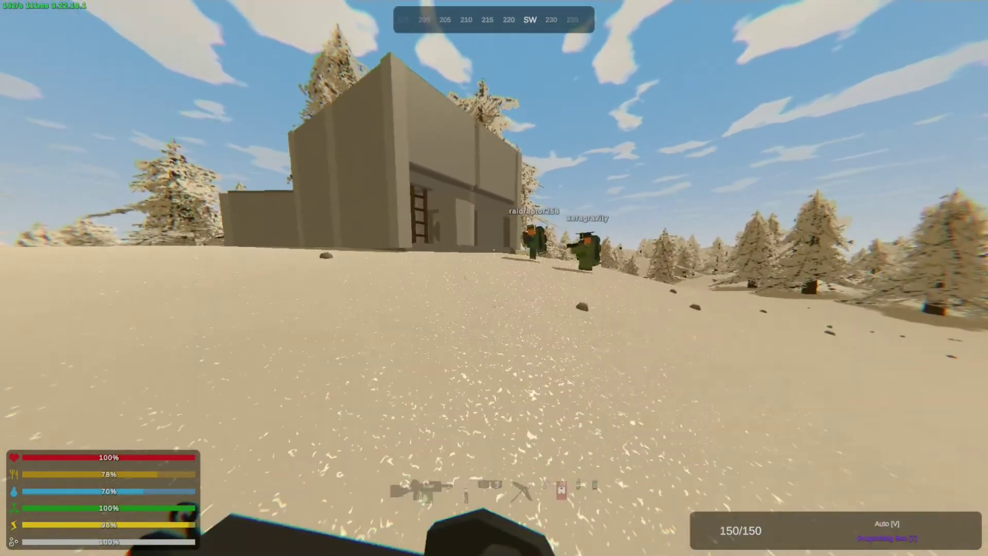
{"action": "key", "text": "w"}
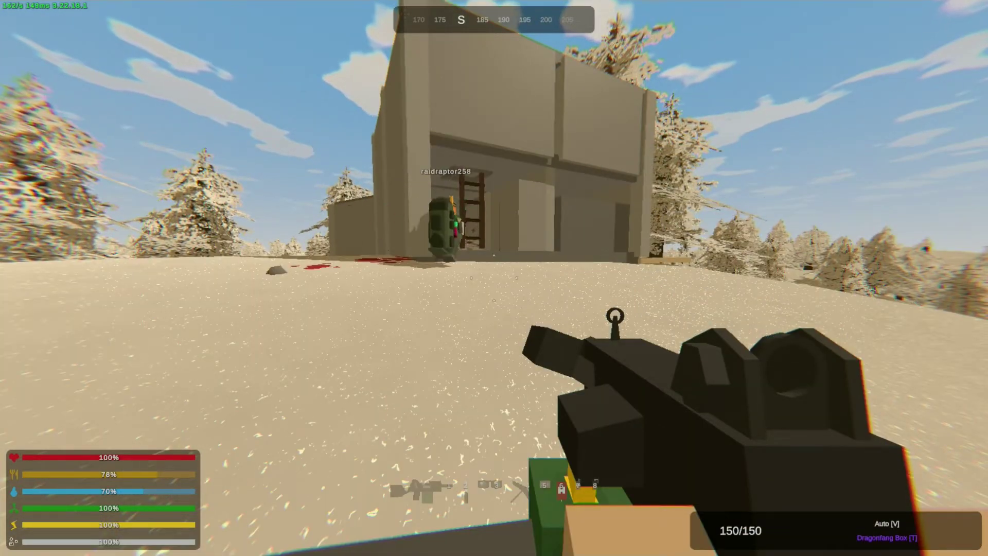
Walk into the building, aim down sights and look over the gun on the floor.
{"action": "key", "text": "w"}
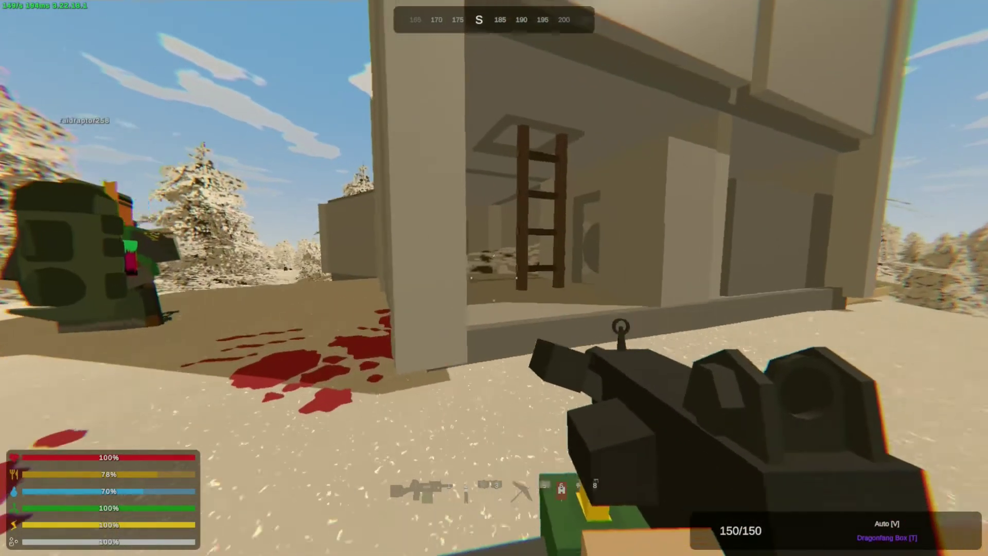
{"action": "right_click", "coordinate": [494, 278]}
{"action": "key", "text": "w"}
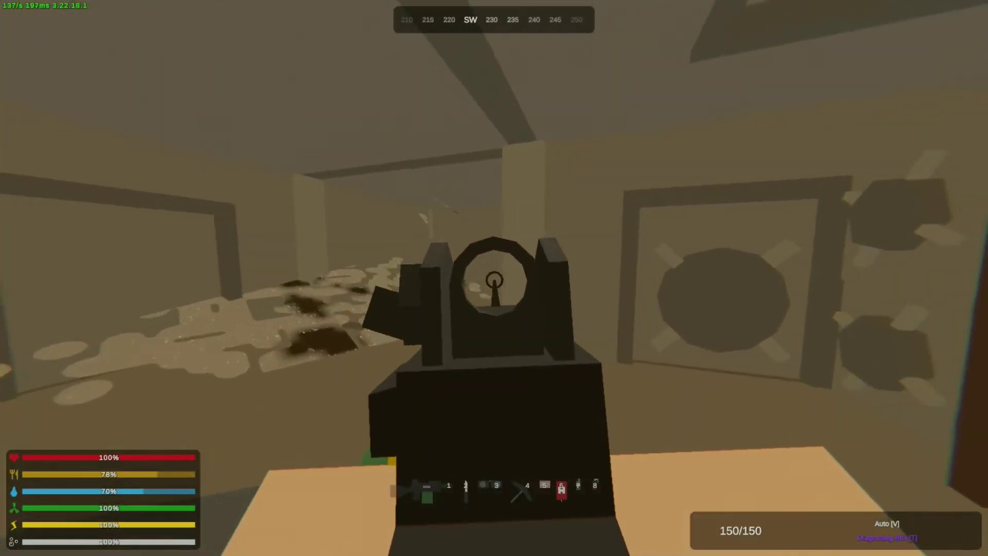
{"action": "right_click", "coordinate": [495, 277]}
{"action": "key", "text": "w"}
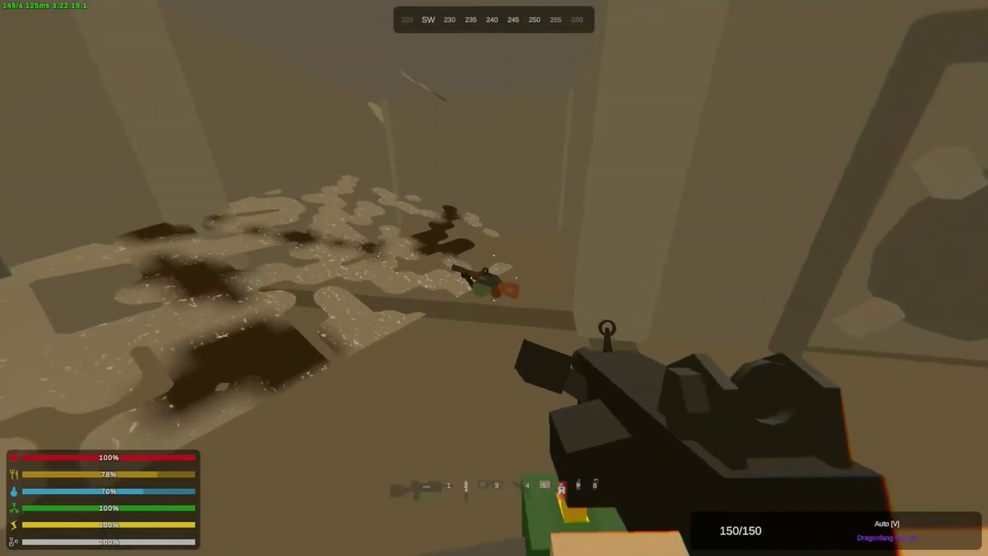
{"action": "key", "text": "w"}
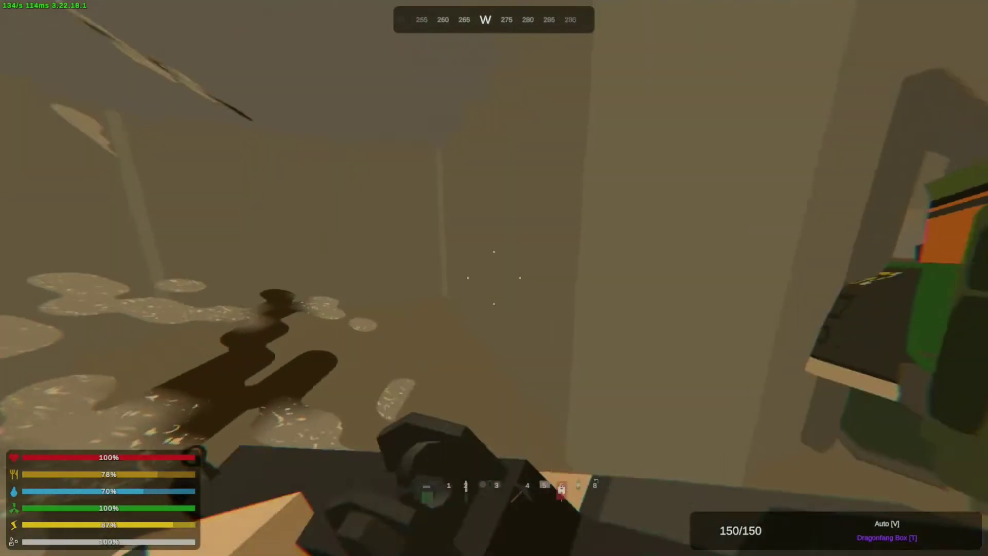
Go back outside, circle the building and re-enter beside the two teammates.
{"action": "key", "text": "w"}
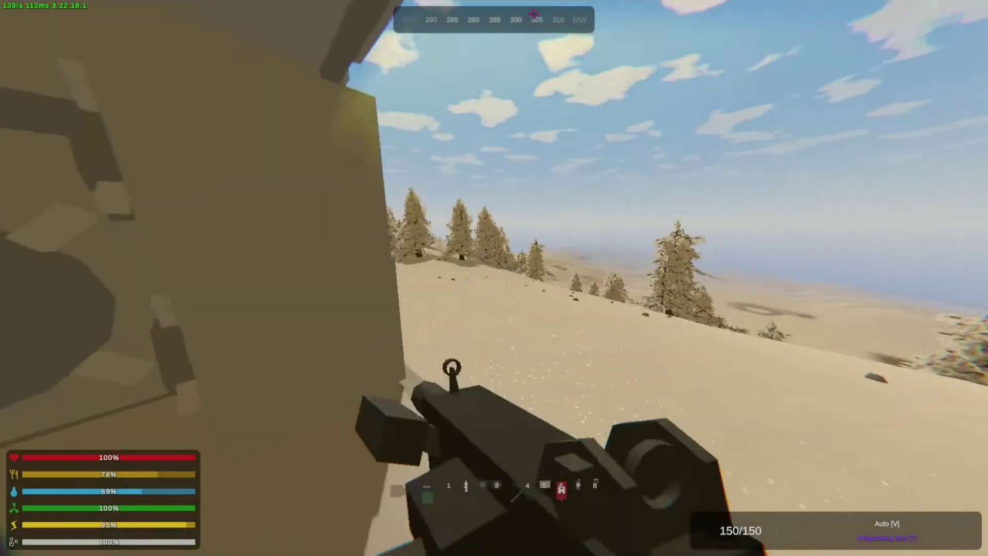
{"action": "key", "text": "w"}
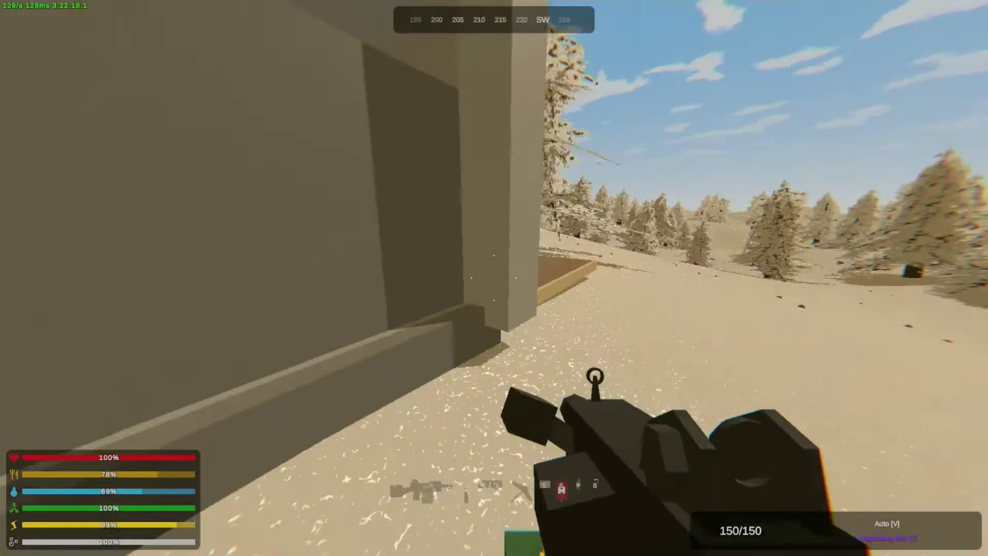
{"action": "key", "text": "s"}
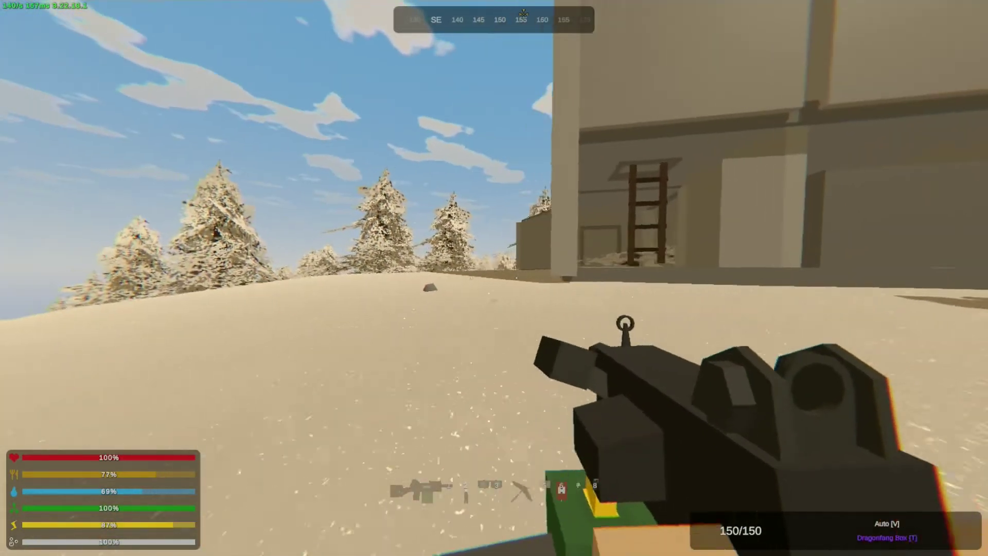
{"action": "key", "text": "w"}
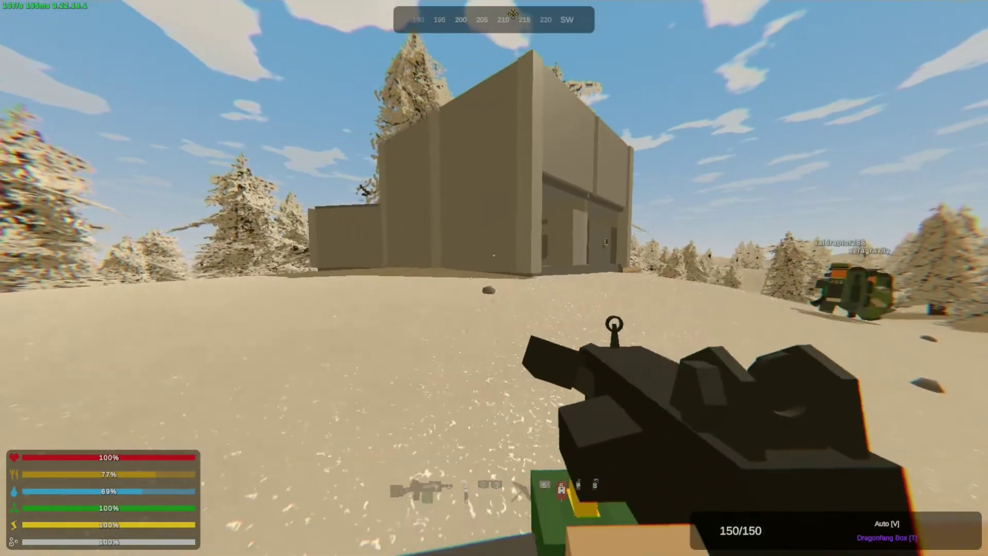
{"action": "key", "text": "w"}
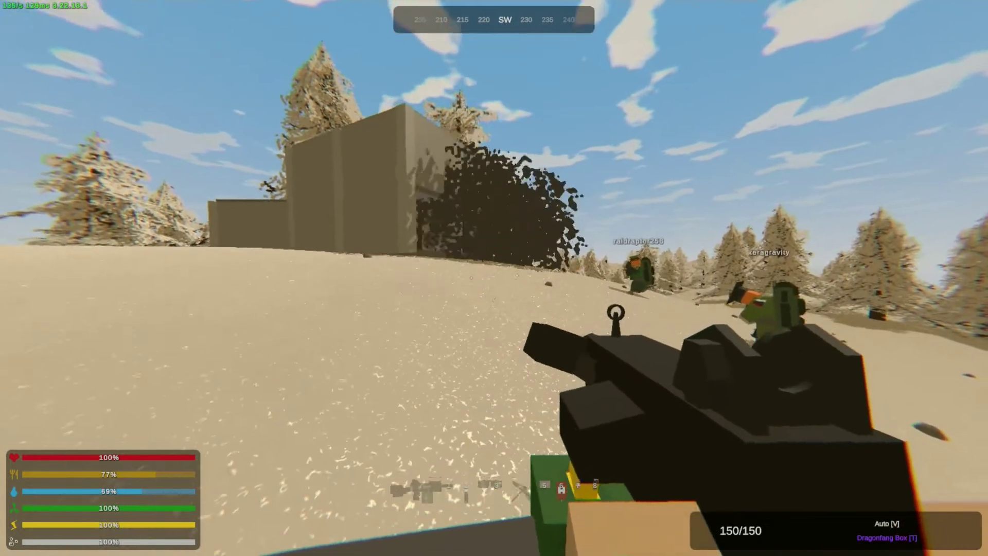
{"action": "key", "text": "w"}
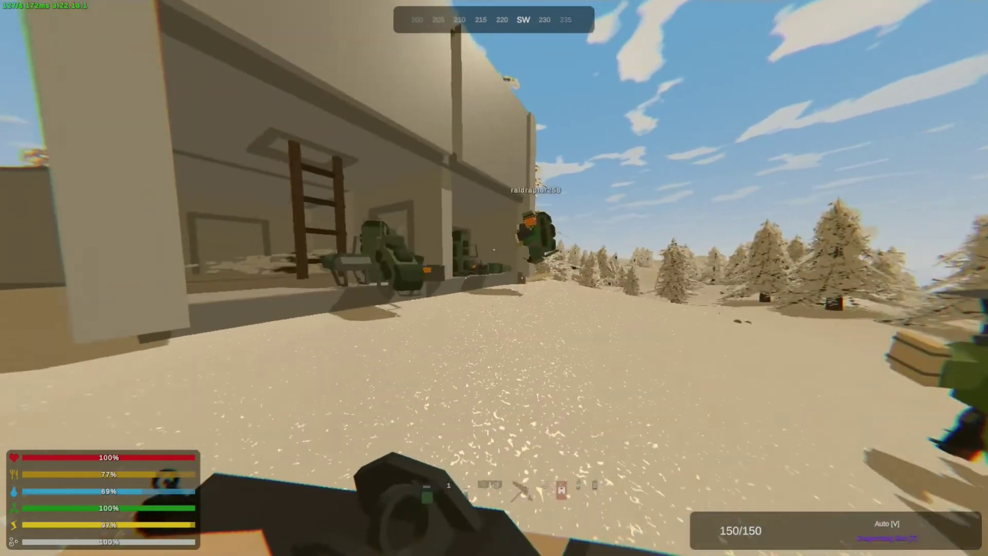
{"action": "key", "text": "w"}
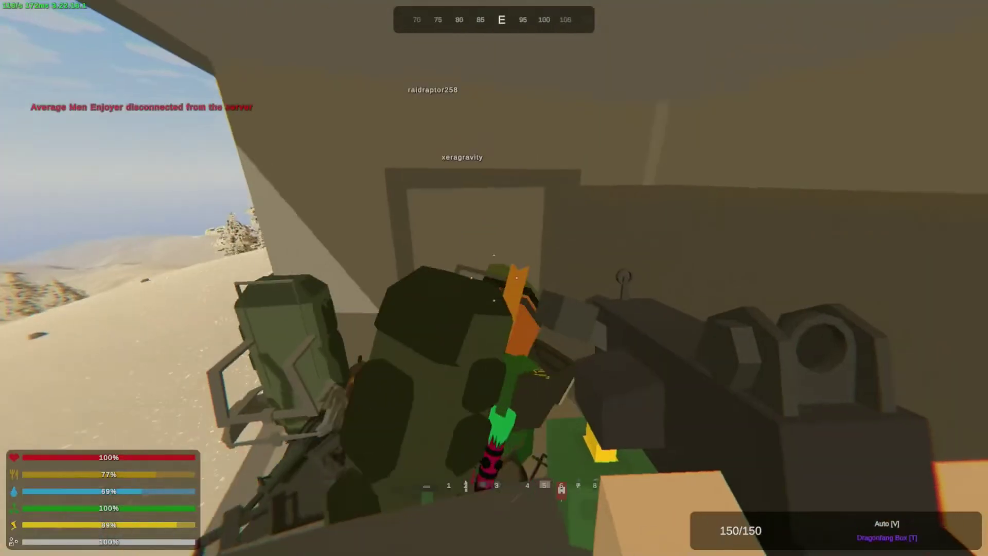
Open the inventory beside the base storage container to reach its loot.
{"action": "key", "text": "g"}
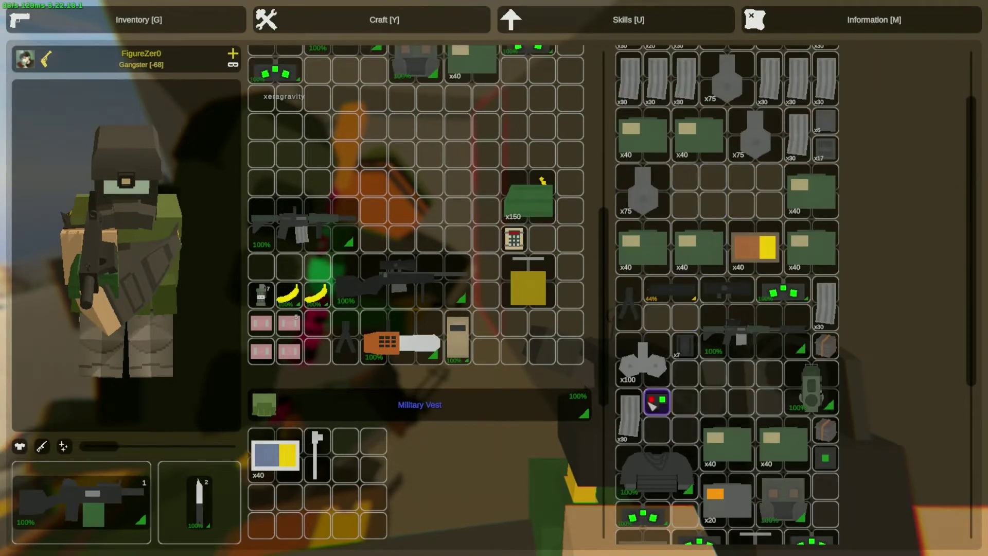
{"action": "scroll", "coordinate": [726, 257], "scroll_direction": "down", "scroll_amount": 3}
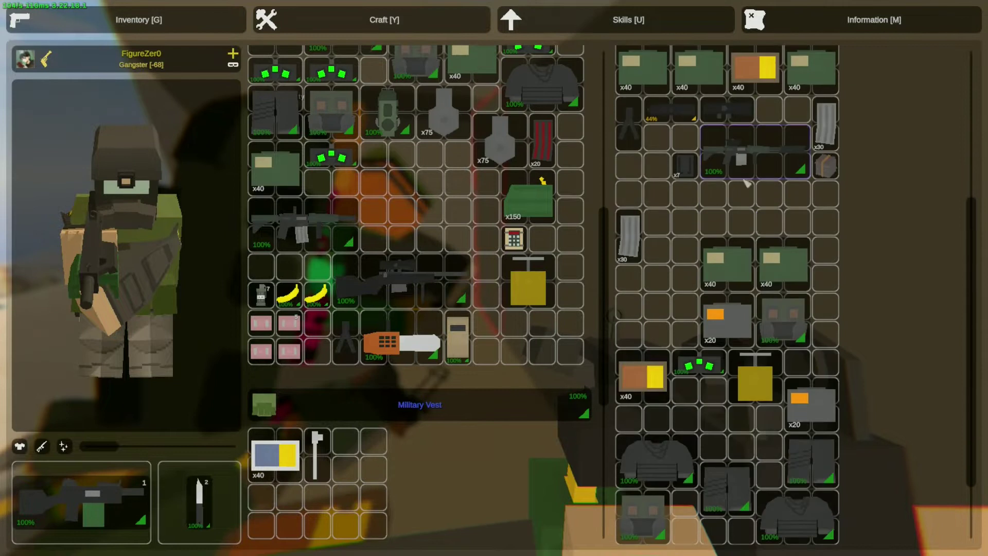
{"action": "scroll", "coordinate": [728, 232], "scroll_direction": "down", "scroll_amount": 3}
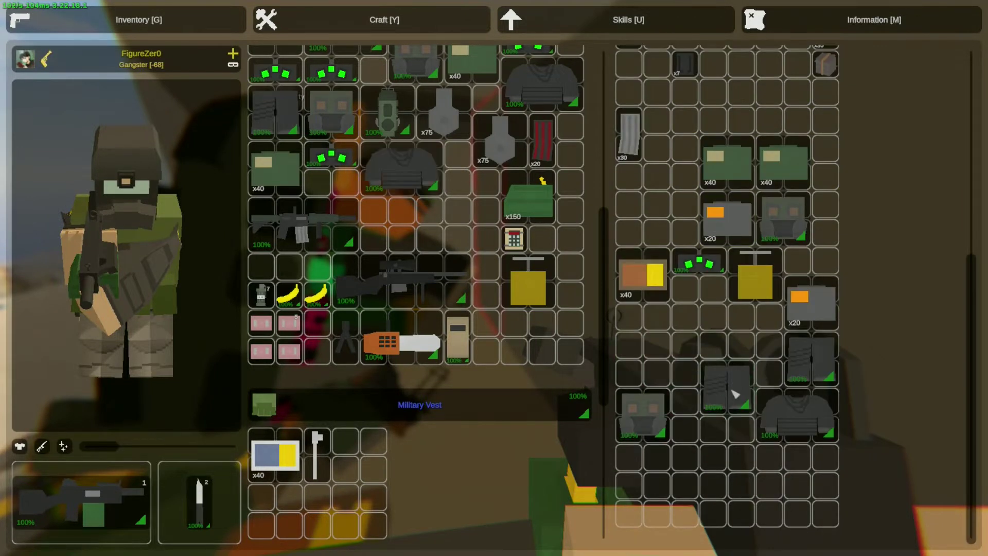
{"action": "scroll", "coordinate": [726, 270], "scroll_direction": "up", "scroll_amount": 3}
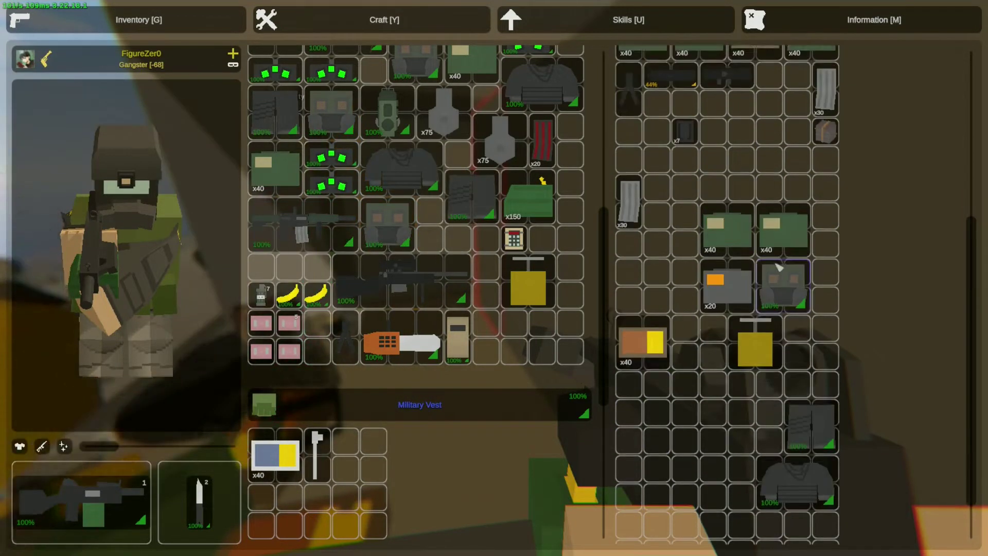
Close the inventory, walk to the military ammo crate and reopen it to view nearby loot.
{"action": "key", "text": "g"}
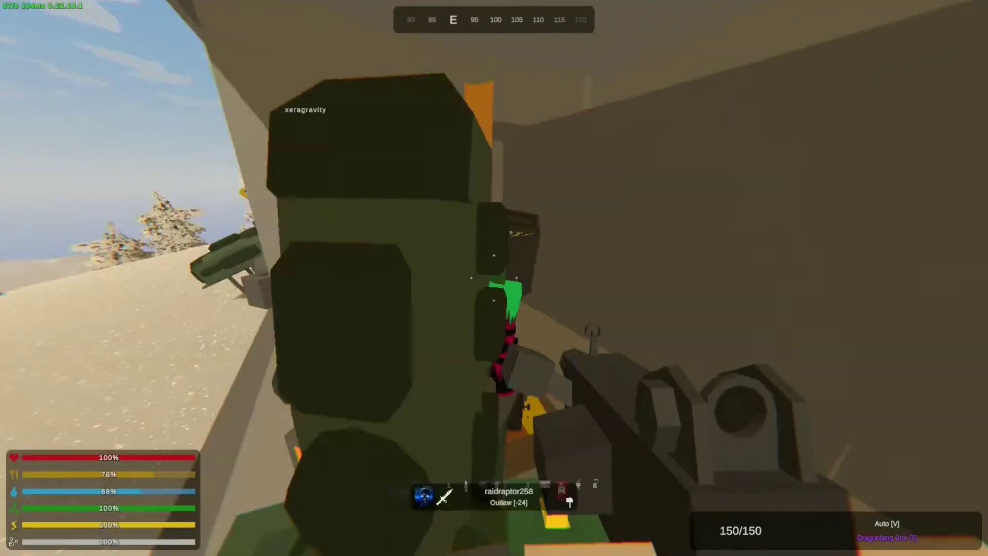
{"action": "key", "text": "w"}
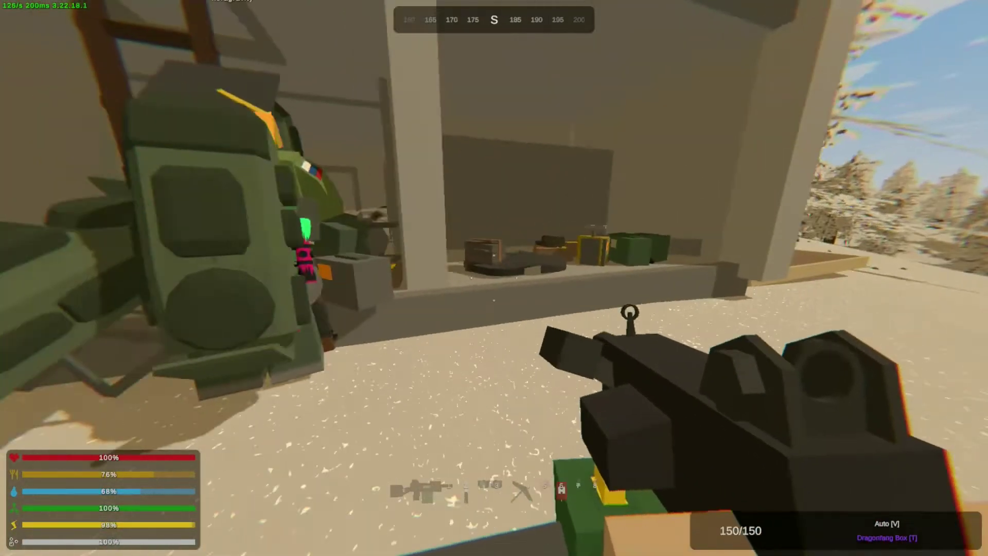
{"action": "key", "text": "w"}
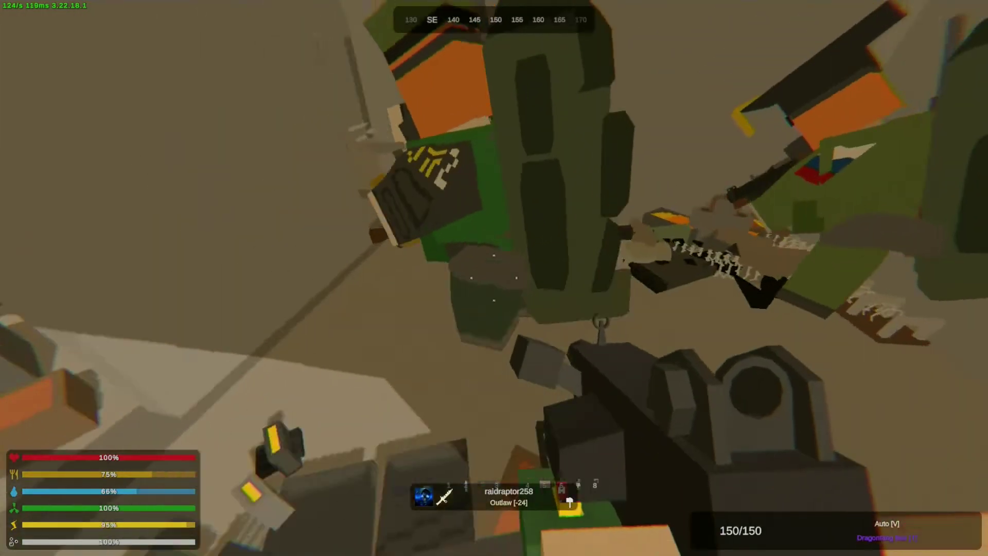
{"action": "key", "text": "g"}
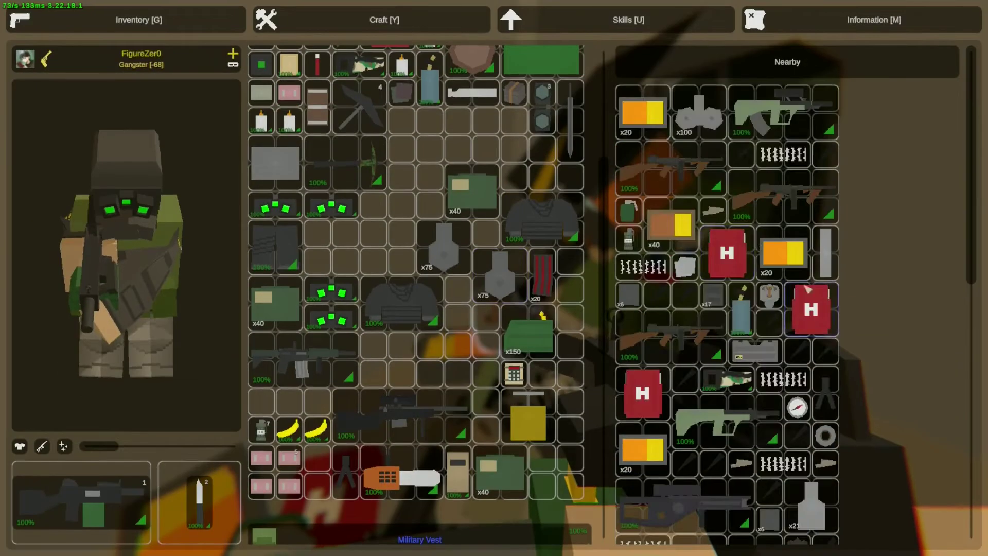
{"action": "scroll", "coordinate": [771, 298], "scroll_direction": "down", "scroll_amount": 1}
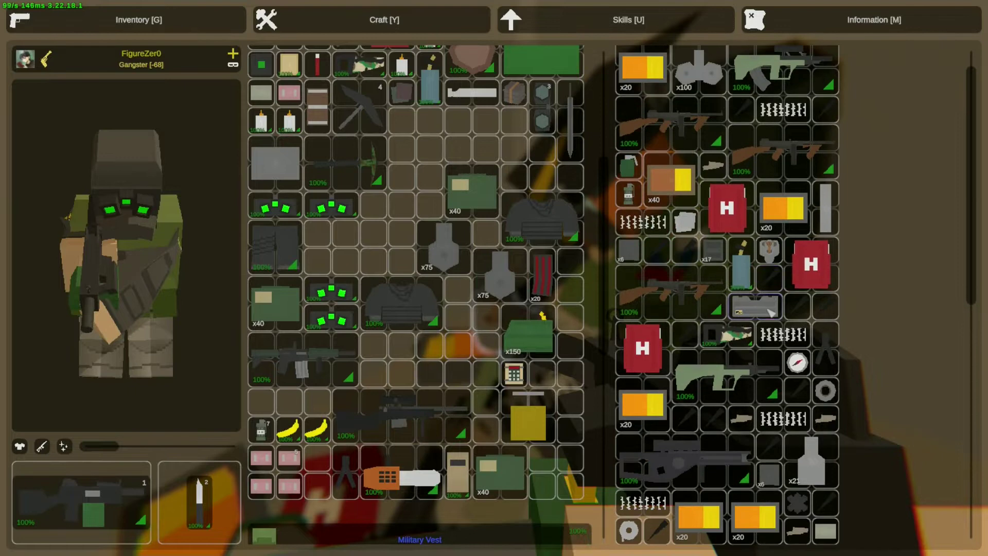
{"action": "scroll", "coordinate": [769, 311], "scroll_direction": "down", "scroll_amount": 2}
Move through the building, reopen the inventory and stash the x100 stack in the Military Vest.
{"action": "key", "text": "g"}
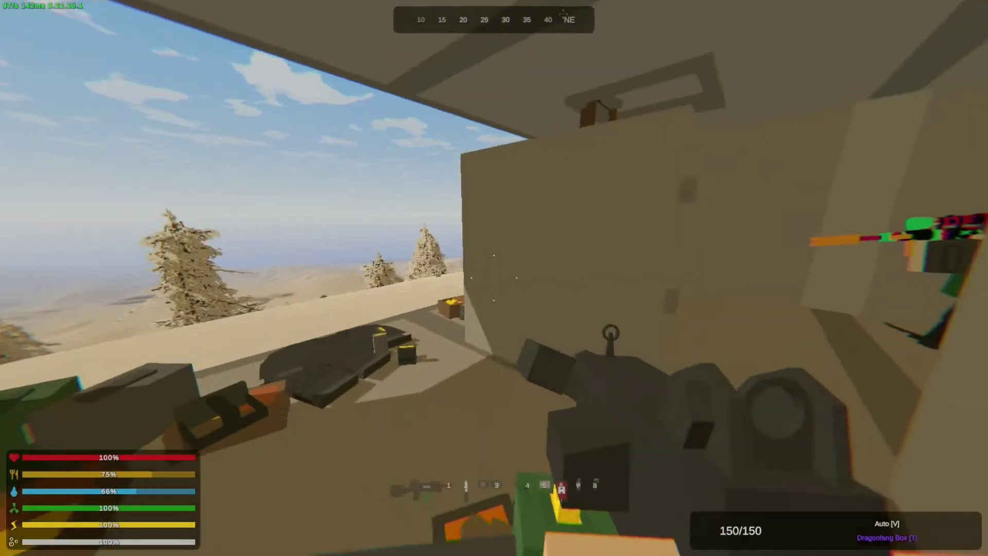
{"action": "key", "text": "w"}
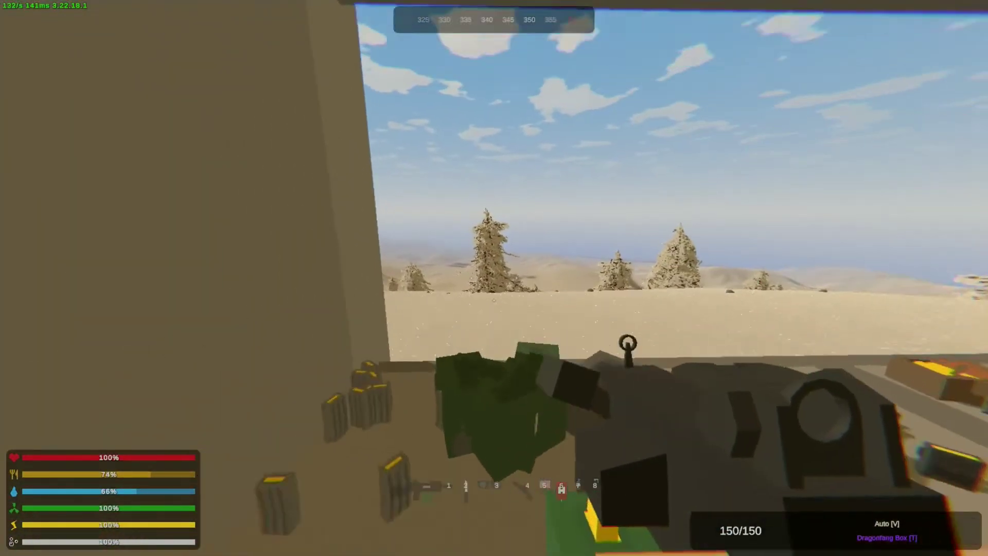
{"action": "right_click", "coordinate": [494, 278]}
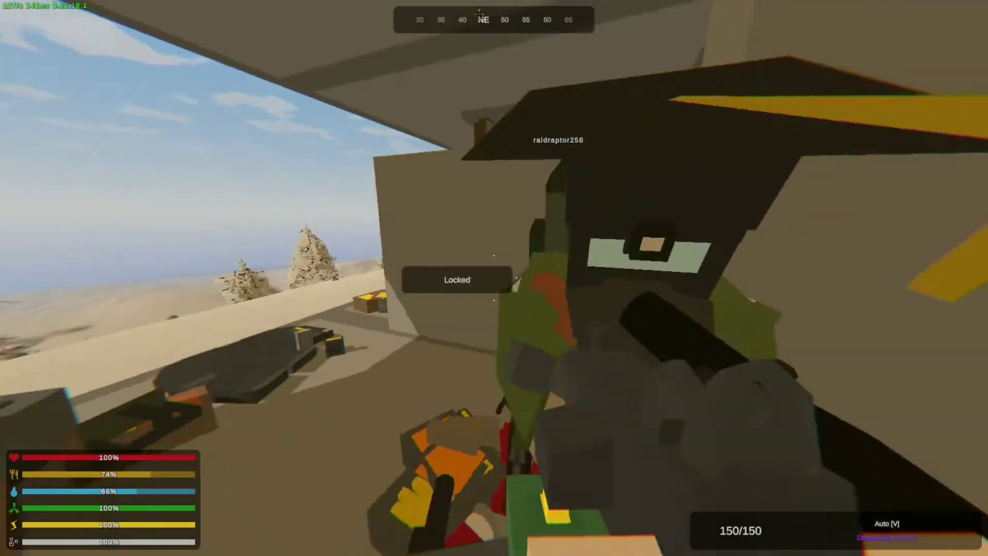
{"action": "key", "text": "g"}
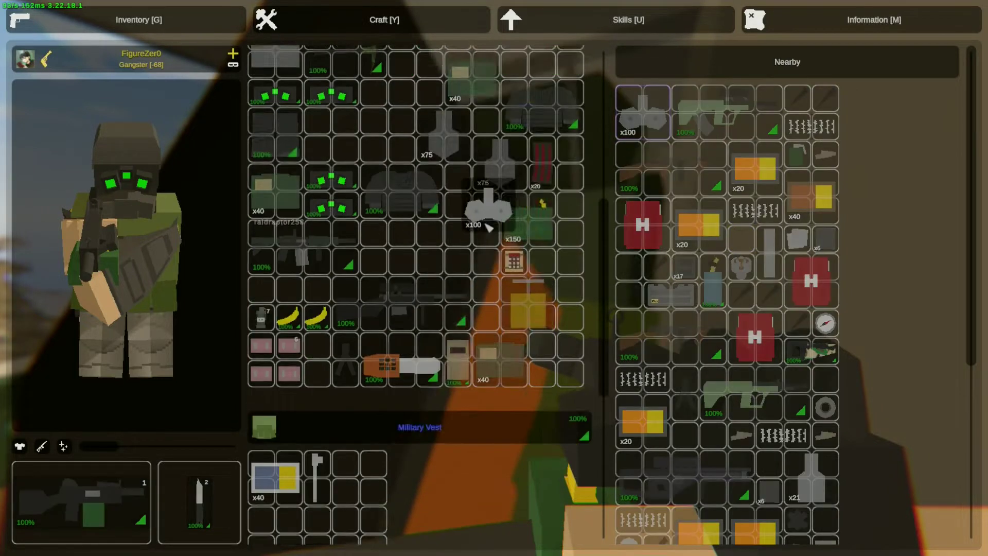
{"action": "scroll", "coordinate": [424, 309], "scroll_direction": "down", "scroll_amount": 5}
{"action": "scroll", "coordinate": [741, 309], "scroll_direction": "down", "scroll_amount": 5}
{"action": "scroll", "coordinate": [743, 344], "scroll_direction": "down", "scroll_amount": 3}
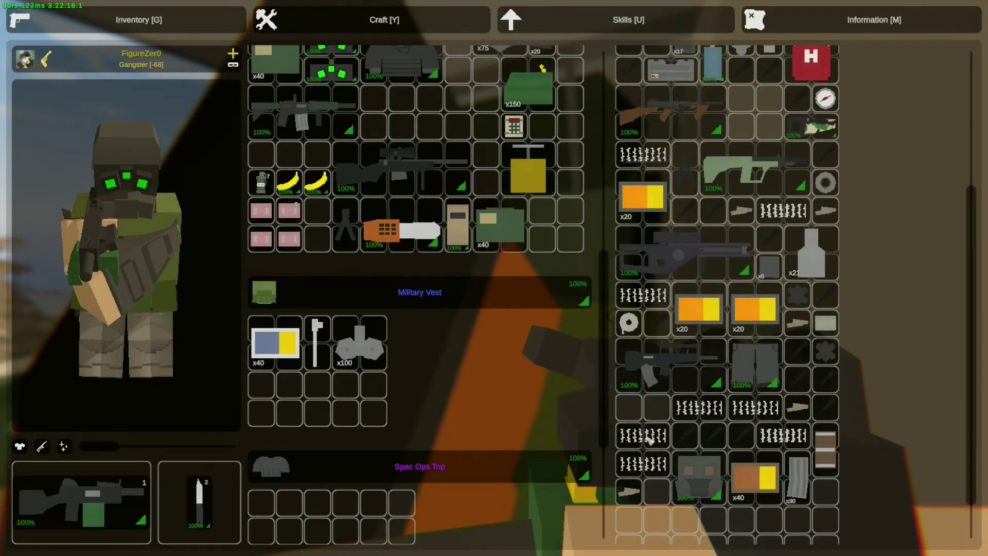
{"action": "key", "text": "g"}
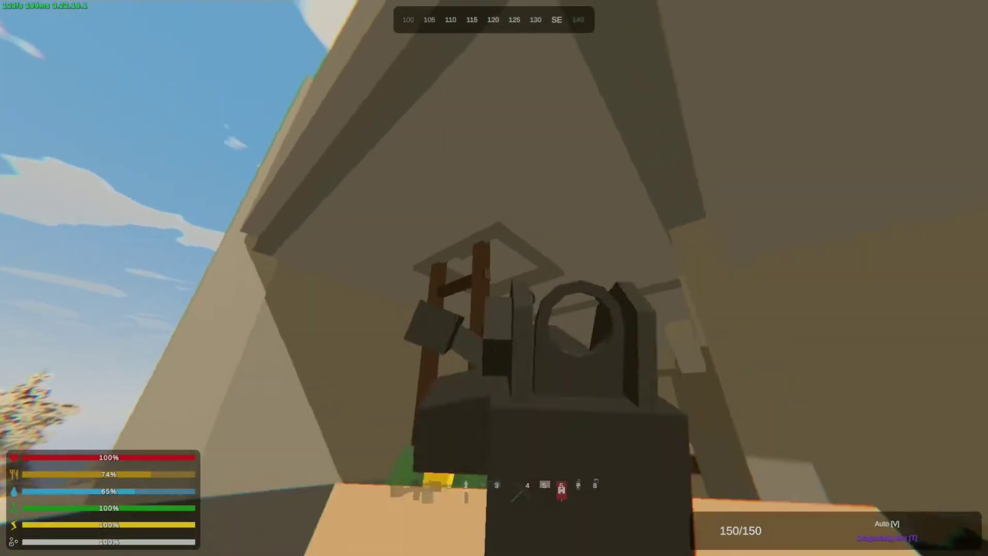
Fire a burst down to 118 of 150 rounds, then open the inventory over the loot pile.
{"action": "left_click_drag", "start_coordinate": [494, 278], "coordinate": [494, 278]}
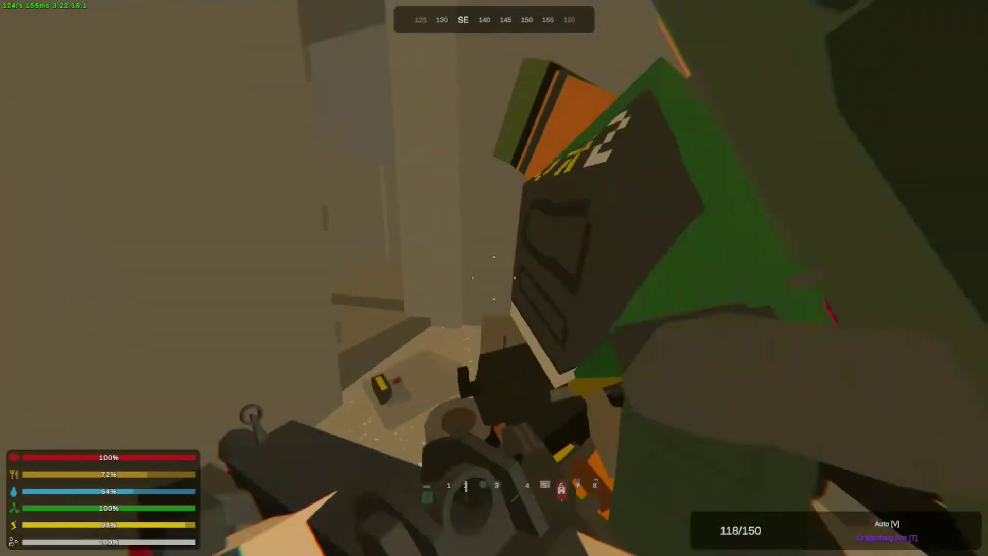
{"action": "key", "text": "g"}
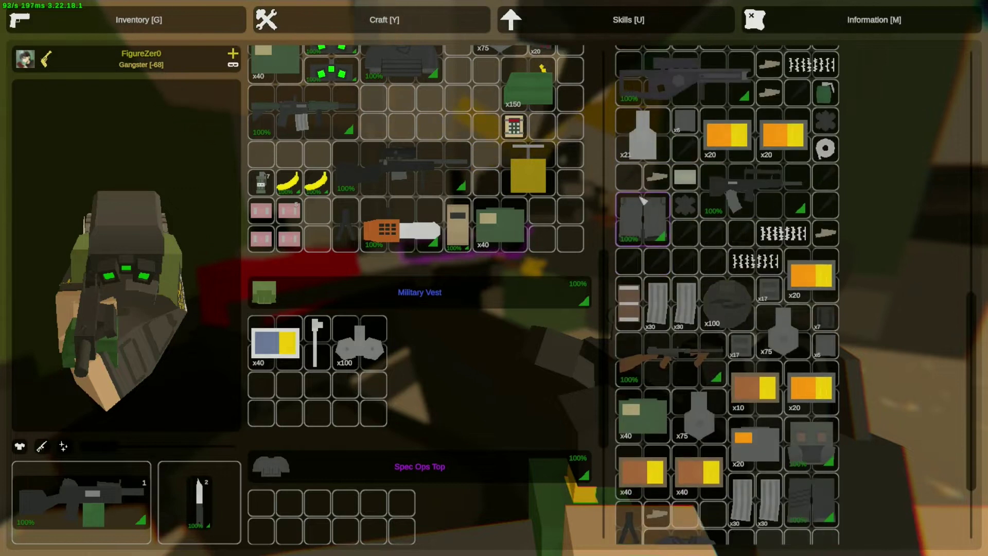
{"action": "scroll", "coordinate": [653, 224], "scroll_direction": "up", "scroll_amount": 3}
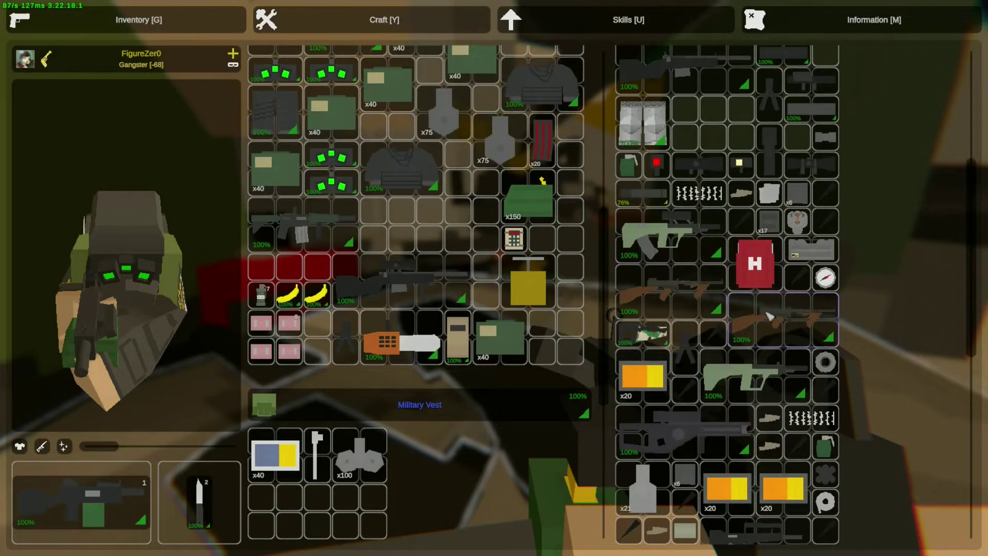
{"action": "scroll", "coordinate": [768, 315], "scroll_direction": "up", "scroll_amount": 3}
{"action": "scroll", "coordinate": [741, 285], "scroll_direction": "up", "scroll_amount": 5}
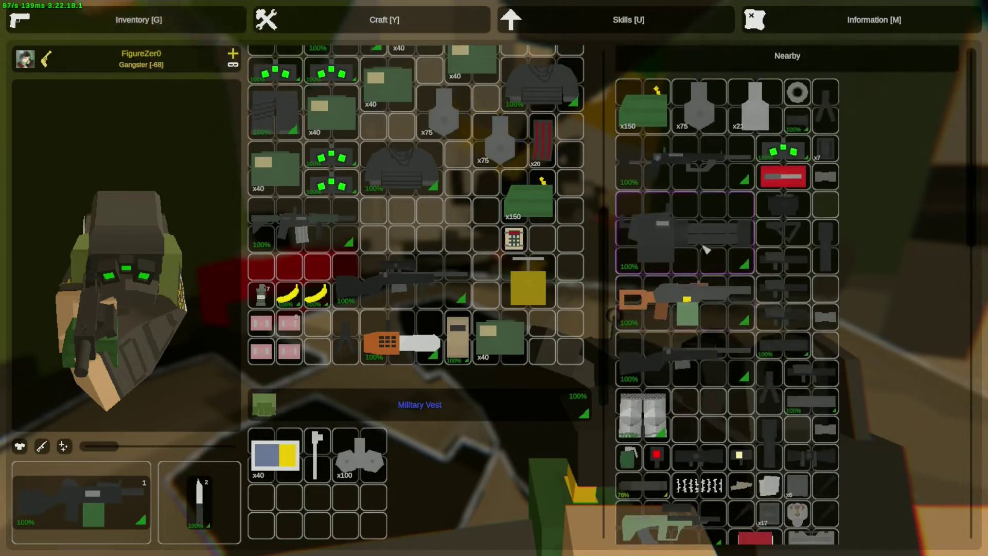
Drag the heavy machine gun from the Nearby panel into an empty backpack slot.
{"action": "mouse_move", "coordinate": [703, 248]}
{"action": "left_mouse_down"}
{"action": "mouse_move", "coordinate": [447, 222]}
{"action": "mouse_move", "coordinate": [425, 239]}
{"action": "left_mouse_up"}
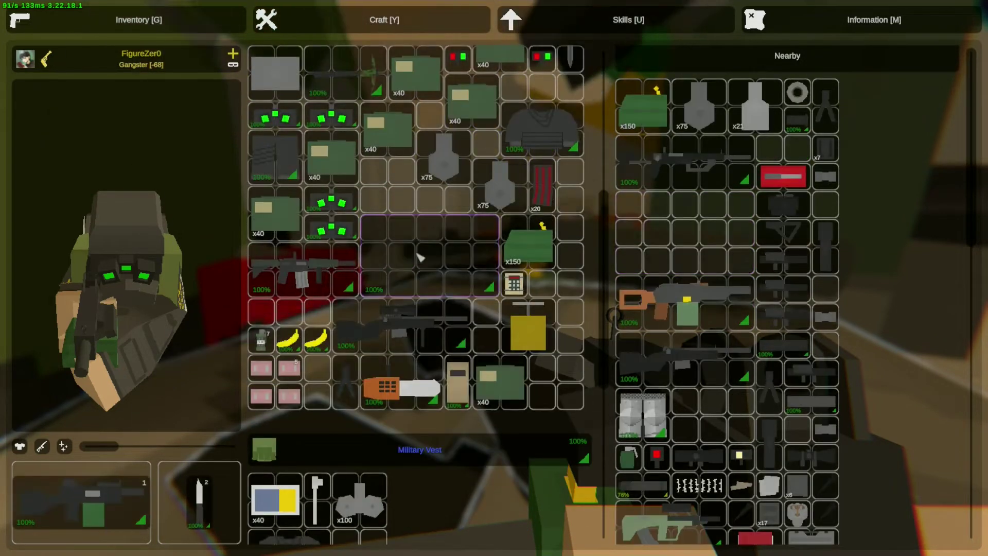
{"action": "scroll", "coordinate": [682, 231], "scroll_direction": "up", "scroll_amount": 1}
{"action": "scroll", "coordinate": [444, 246], "scroll_direction": "up", "scroll_amount": 2}
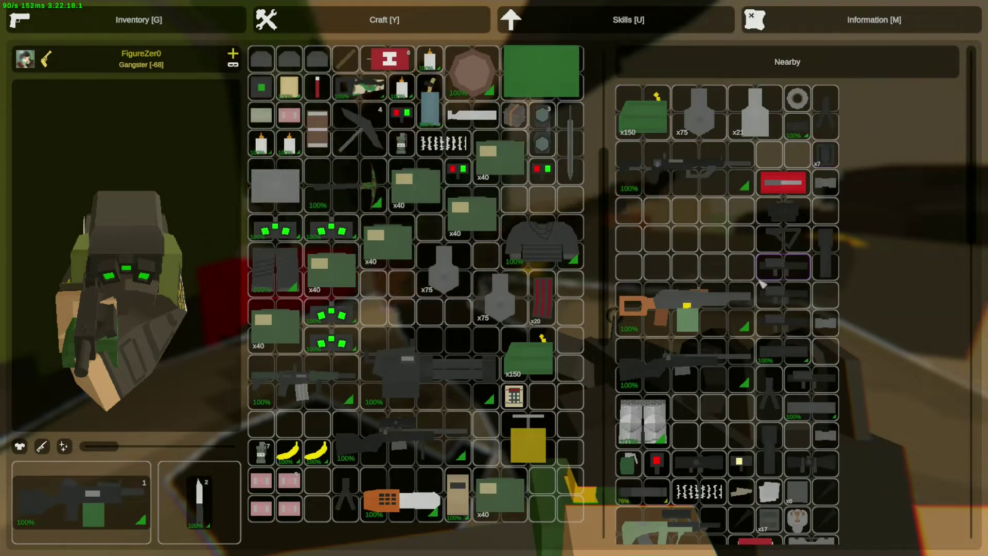
Fire a machine-gun burst at the building wall, then reopen the inventory by the gear pile.
{"action": "key", "text": "g"}
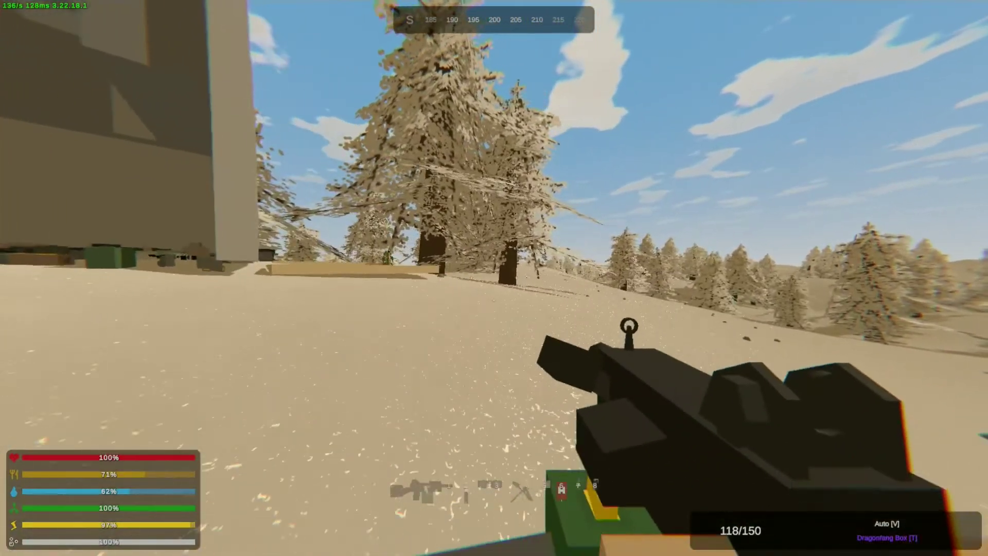
{"action": "key", "text": "g"}
{"action": "key", "text": "g"}
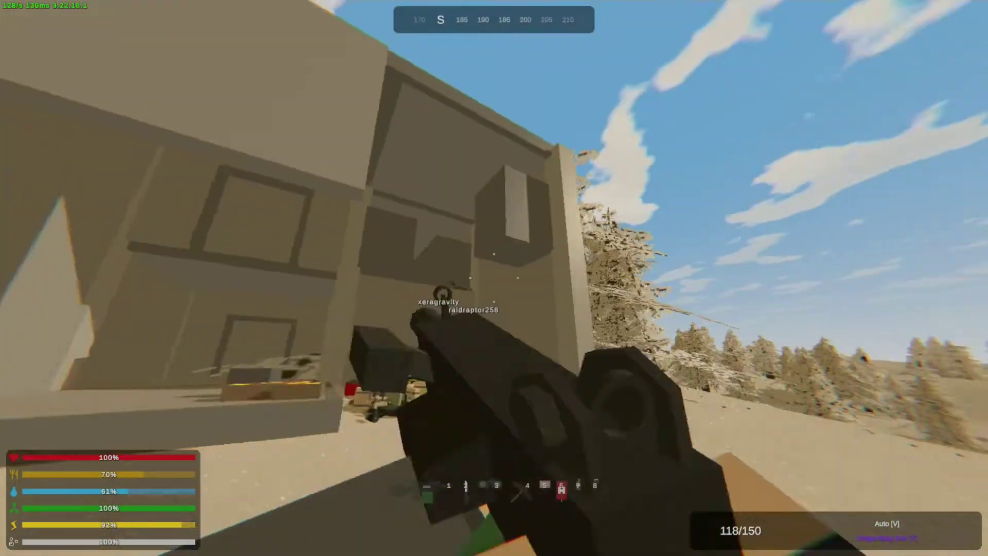
{"action": "right_click", "coordinate": [495, 278]}
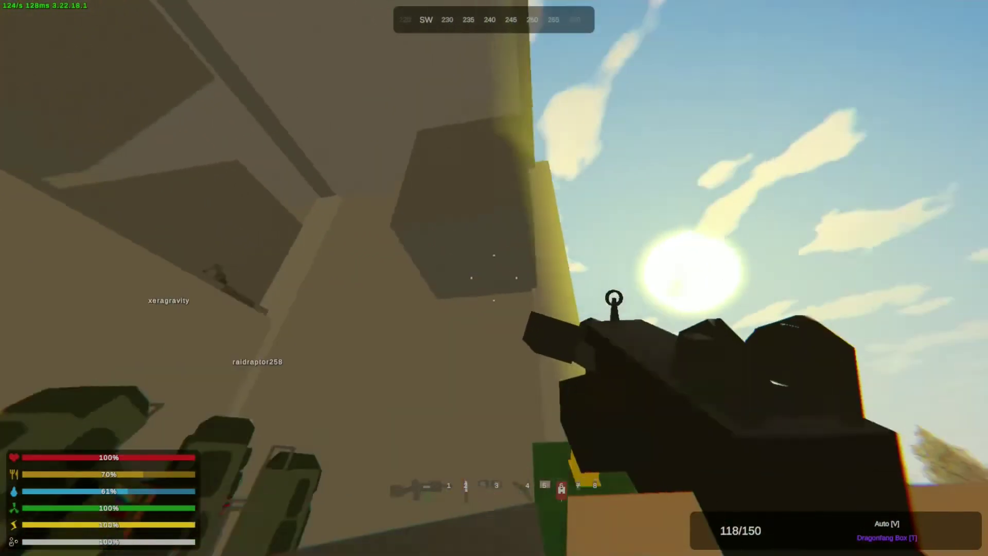
{"action": "key", "text": "f"}
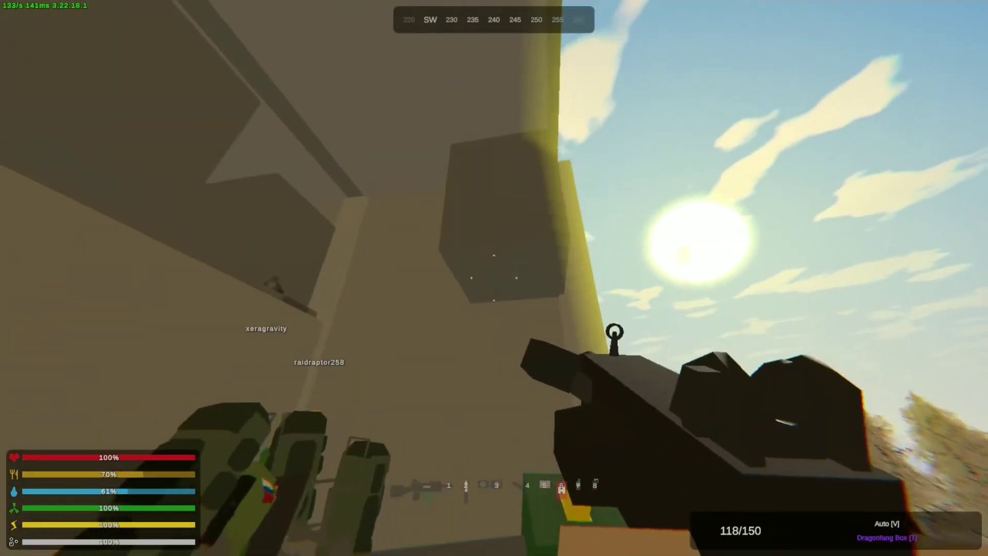
{"action": "right_click", "coordinate": [494, 278]}
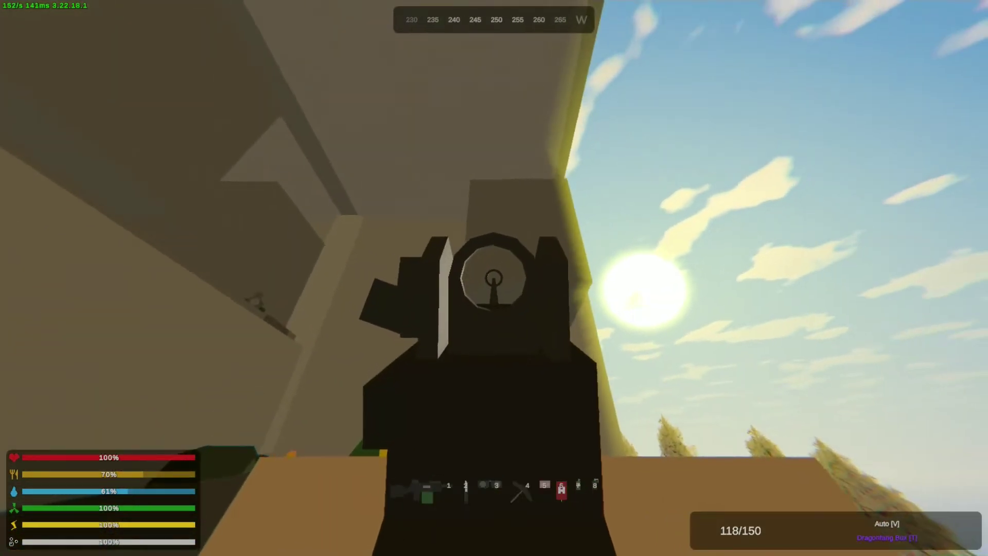
{"action": "left_click_drag", "start_coordinate": [494, 278], "coordinate": [494, 278]}
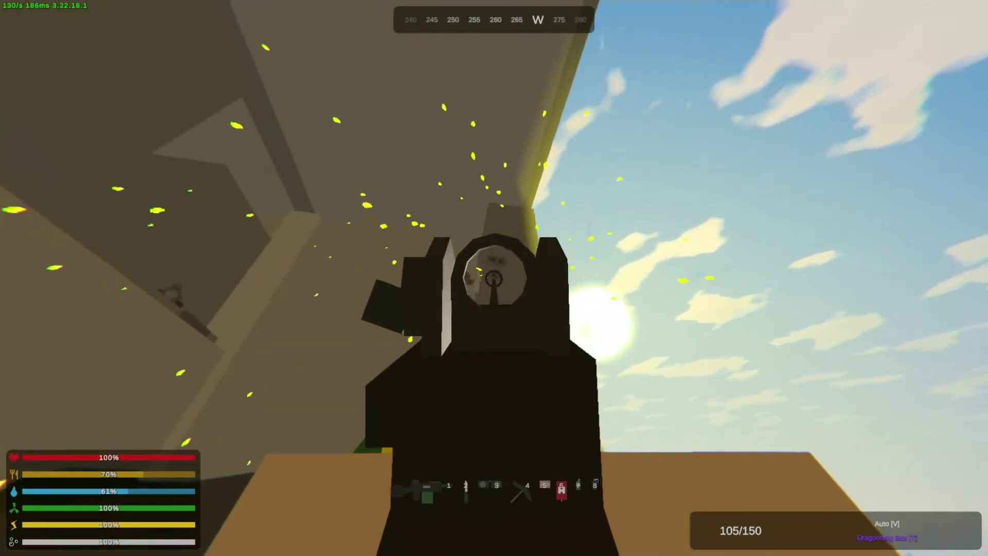
{"action": "right_click", "coordinate": [494, 278]}
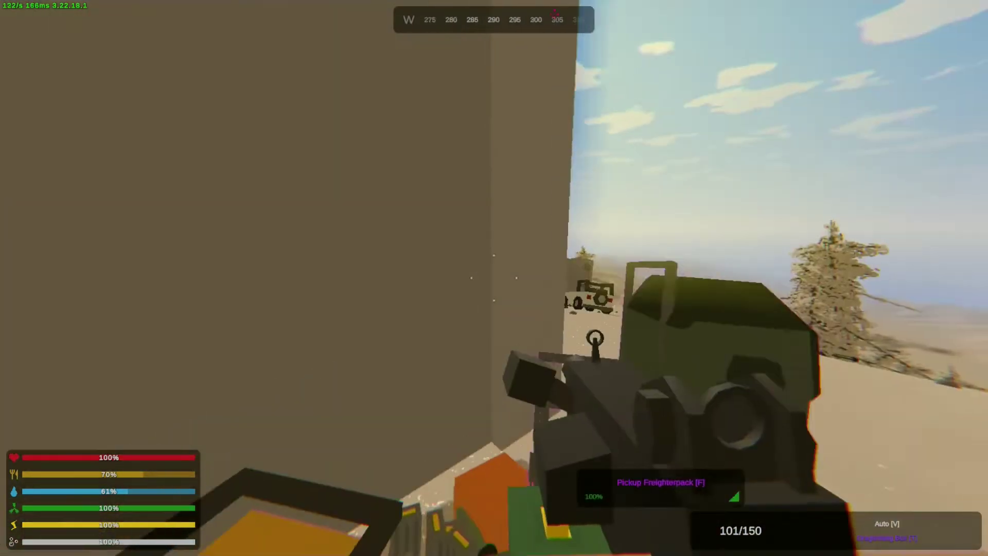
{"action": "key", "text": "g"}
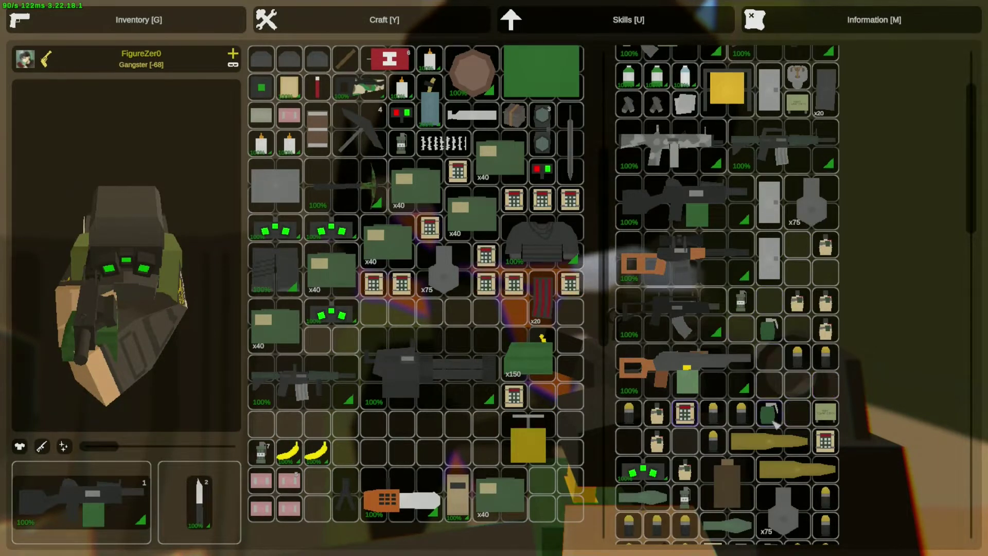
{"action": "scroll", "coordinate": [760, 357], "scroll_direction": "down", "scroll_amount": 3}
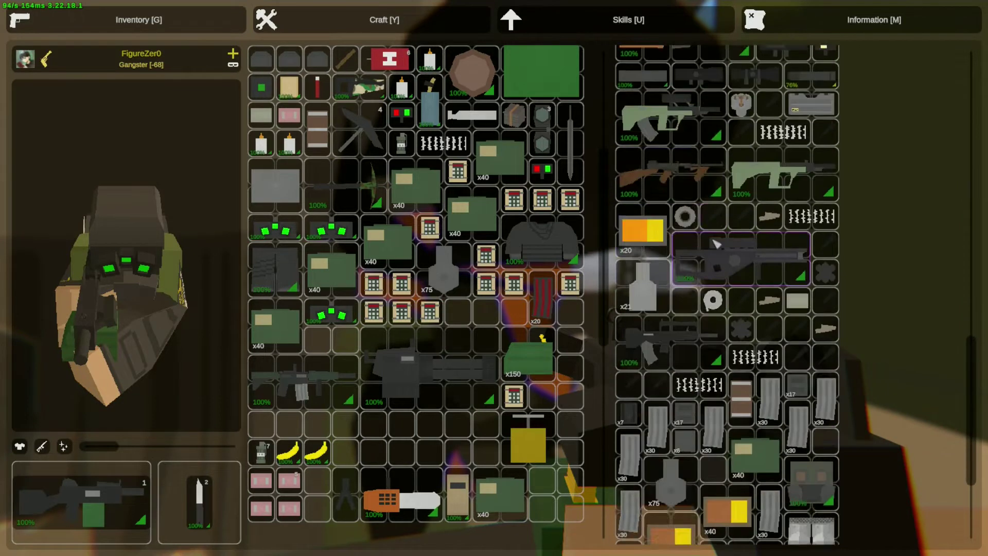
Close the inventory after stashing the small supply boxes, facing the loot pile.
{"action": "key", "text": "g"}
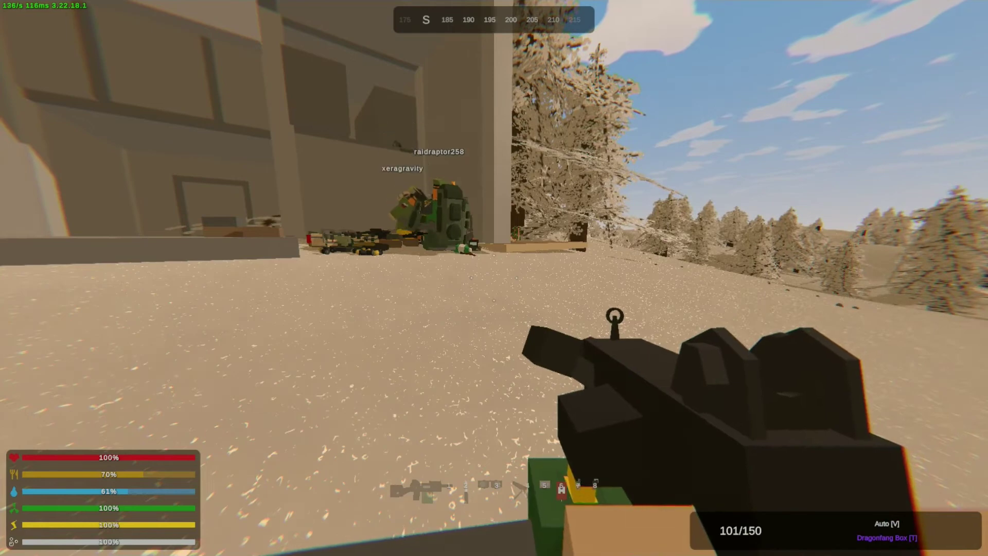
Check the inventory, then walk into the building beneath the upper ledge holding loot.
{"action": "key", "text": "g"}
{"action": "scroll", "coordinate": [418, 351], "scroll_direction": "down", "scroll_amount": 3}
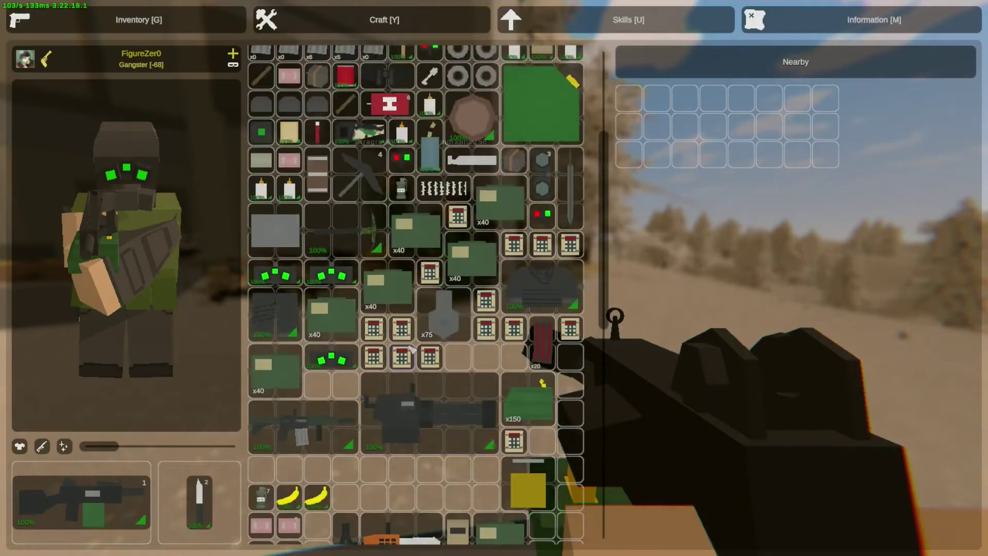
{"action": "scroll", "coordinate": [420, 351], "scroll_direction": "up", "scroll_amount": 3}
{"action": "scroll", "coordinate": [444, 328], "scroll_direction": "down", "scroll_amount": 3}
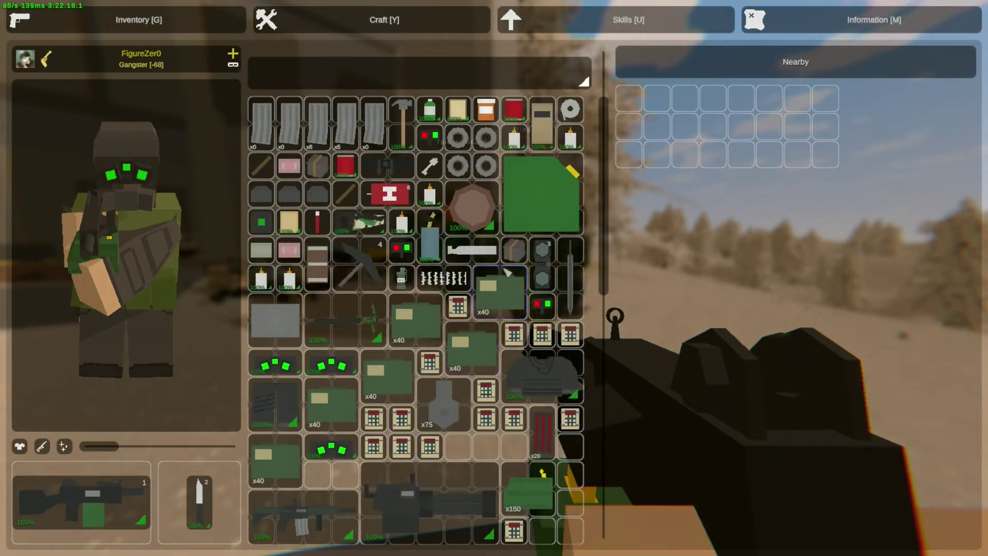
{"action": "key", "text": "g"}
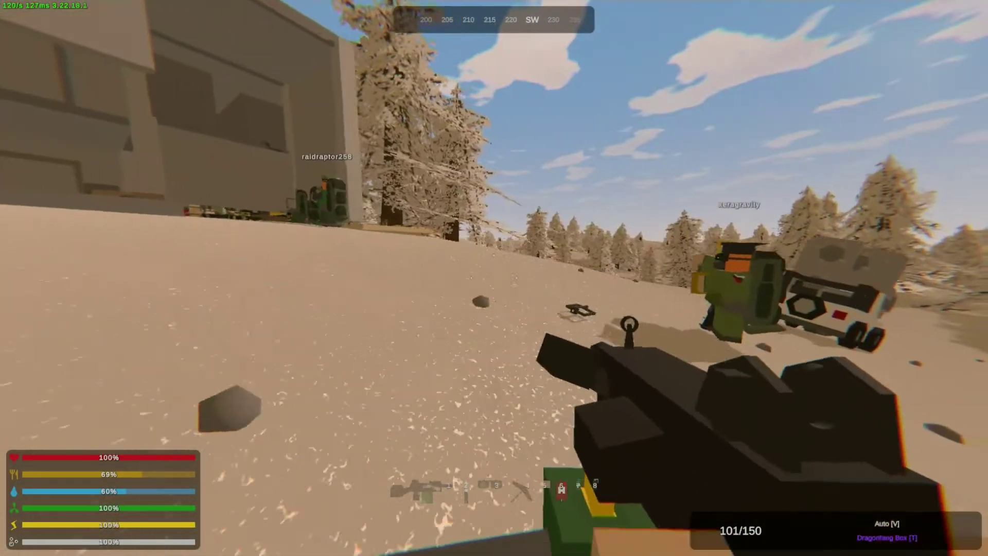
{"action": "key", "text": "g"}
{"action": "key", "text": "g"}
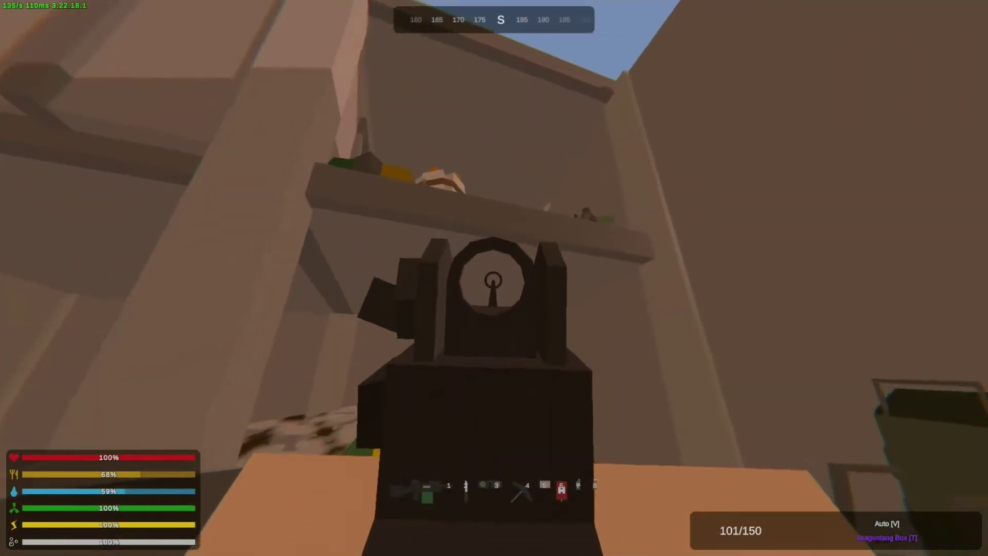
Equip the charge from the inventory and place it on the building's inner wall.
{"action": "key", "text": "g"}
{"action": "key", "text": "g"}
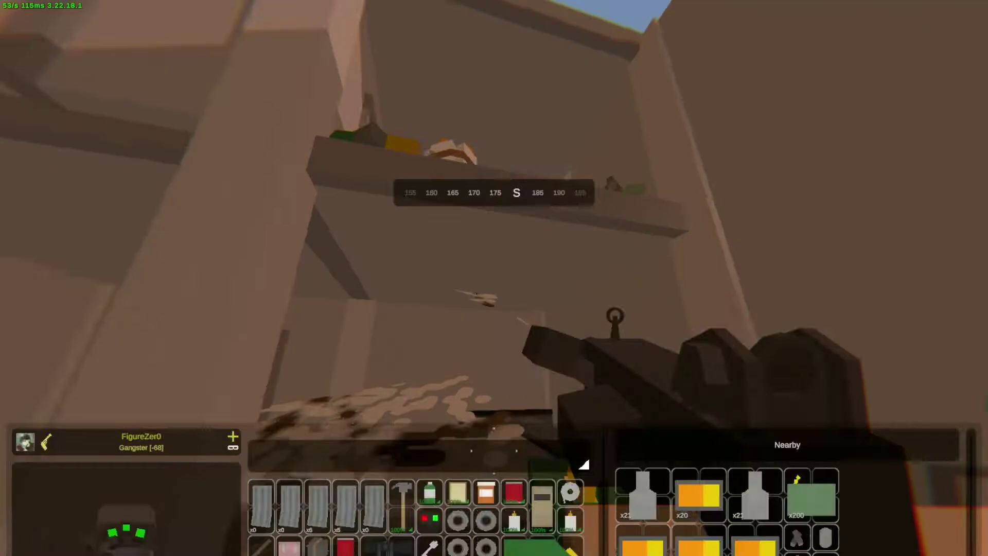
{"action": "key", "text": "2"}
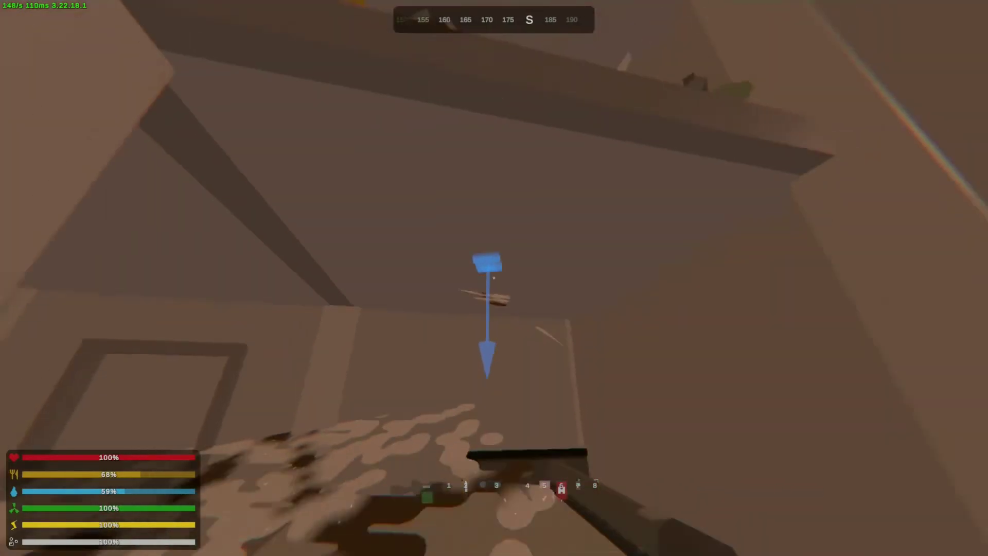
{"action": "key", "text": "g"}
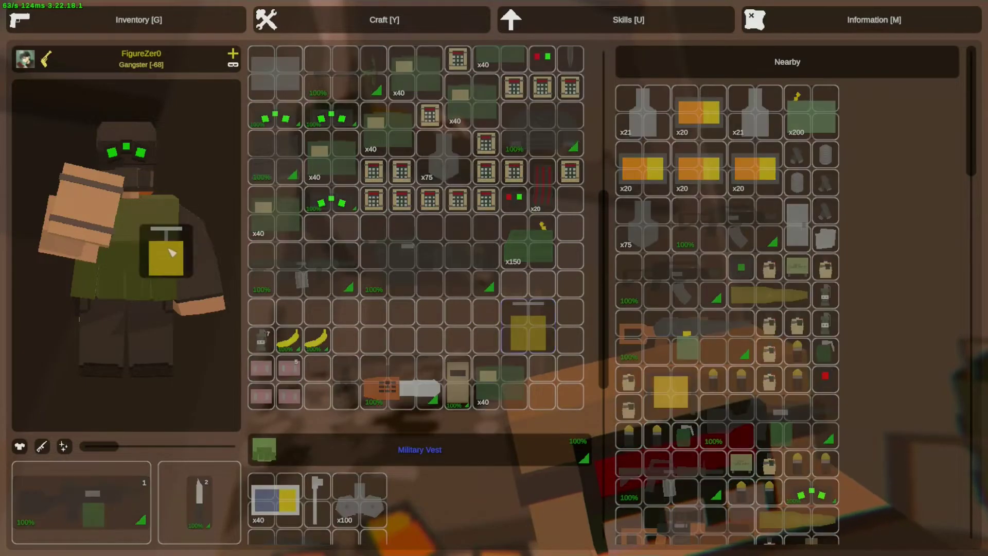
{"action": "key", "text": "g"}
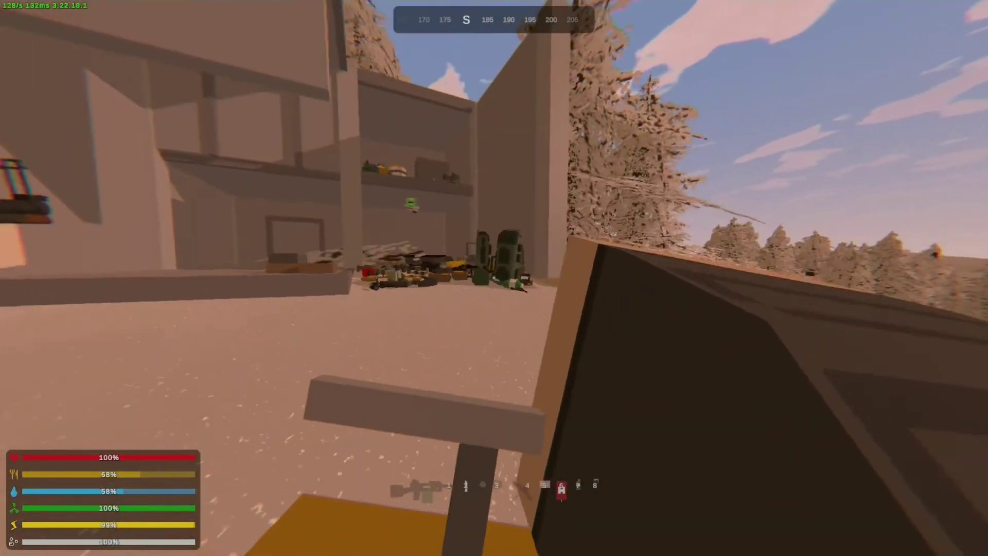
Switch back to the machine gun and open the inventory to stash the nearby grey sheet stacks.
{"action": "key", "text": "1"}
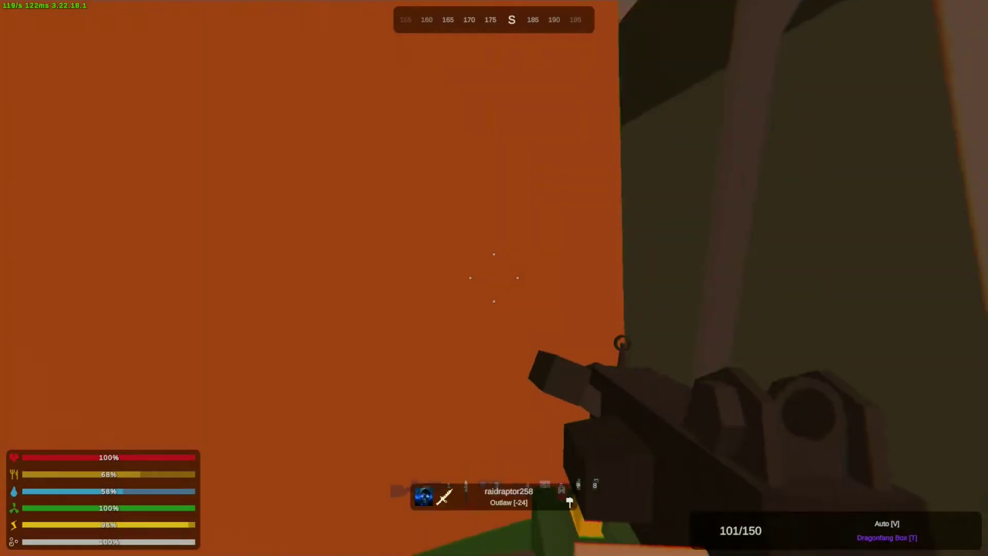
{"action": "key", "text": "g"}
{"action": "scroll", "coordinate": [510, 207], "scroll_direction": "down", "scroll_amount": 5}
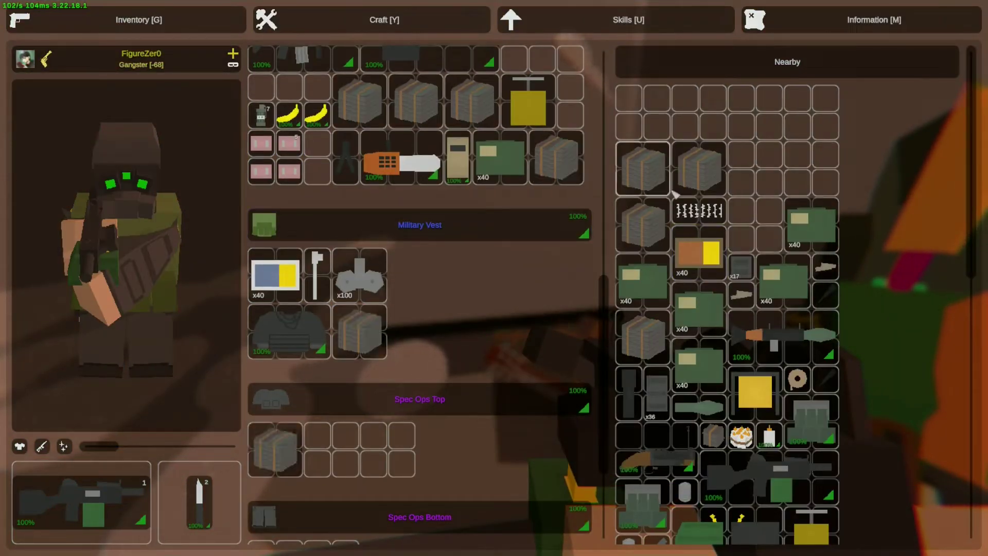
{"action": "scroll", "coordinate": [695, 189], "scroll_direction": "down", "scroll_amount": 3}
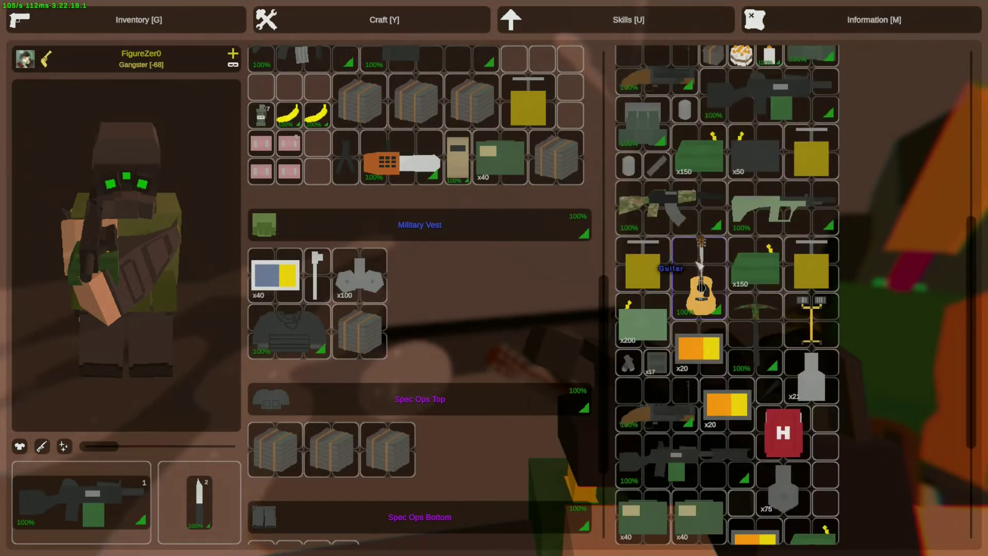
{"action": "scroll", "coordinate": [668, 266], "scroll_direction": "down", "scroll_amount": 3}
{"action": "scroll", "coordinate": [663, 231], "scroll_direction": "down", "scroll_amount": 3}
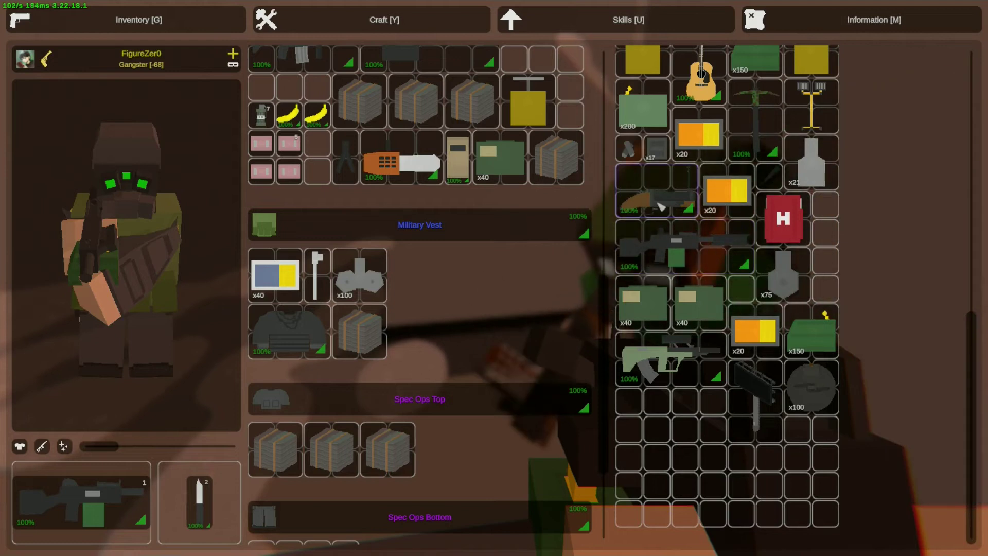
{"action": "scroll", "coordinate": [441, 313], "scroll_direction": "down", "scroll_amount": 3}
{"action": "scroll", "coordinate": [440, 313], "scroll_direction": "down", "scroll_amount": 2}
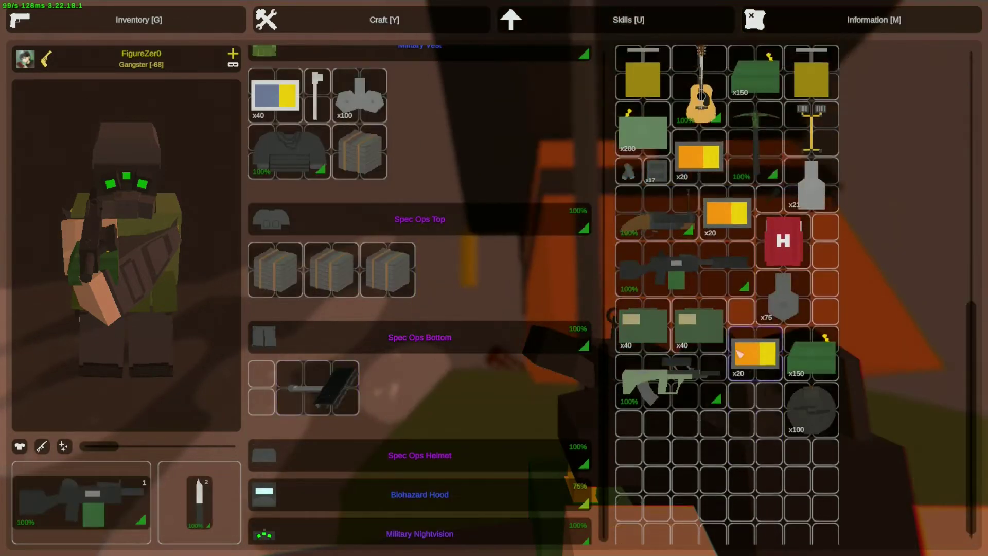
{"action": "scroll", "coordinate": [772, 270], "scroll_direction": "up", "scroll_amount": 3}
{"action": "scroll", "coordinate": [795, 284], "scroll_direction": "up", "scroll_amount": 3}
{"action": "scroll", "coordinate": [796, 284], "scroll_direction": "up", "scroll_amount": 2}
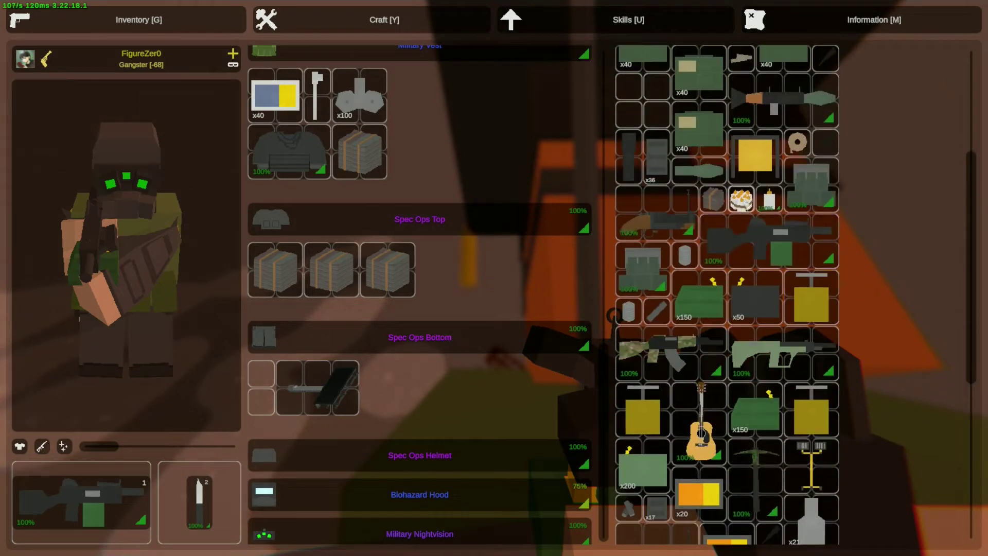
{"action": "key", "text": "g"}
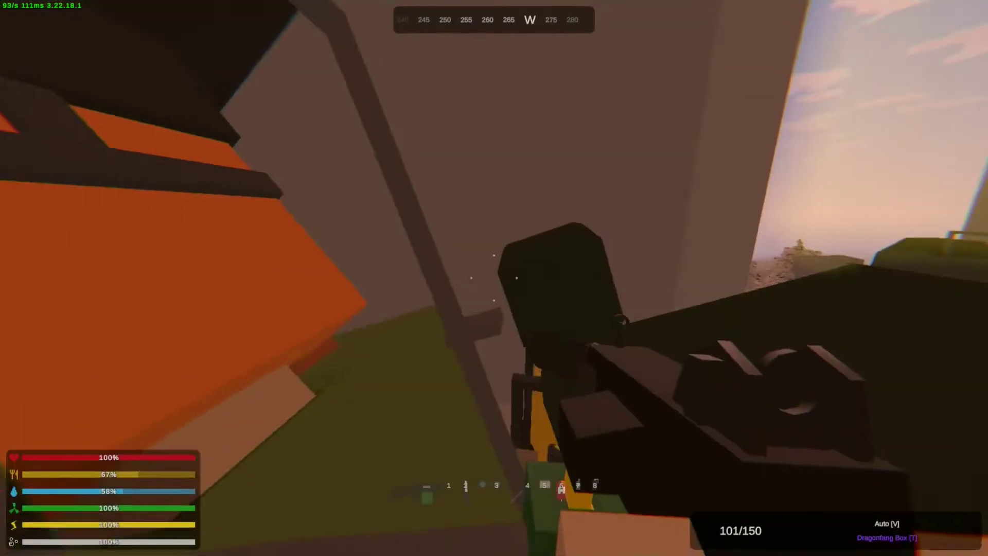
{"action": "key", "text": "g"}
{"action": "key", "text": "g"}
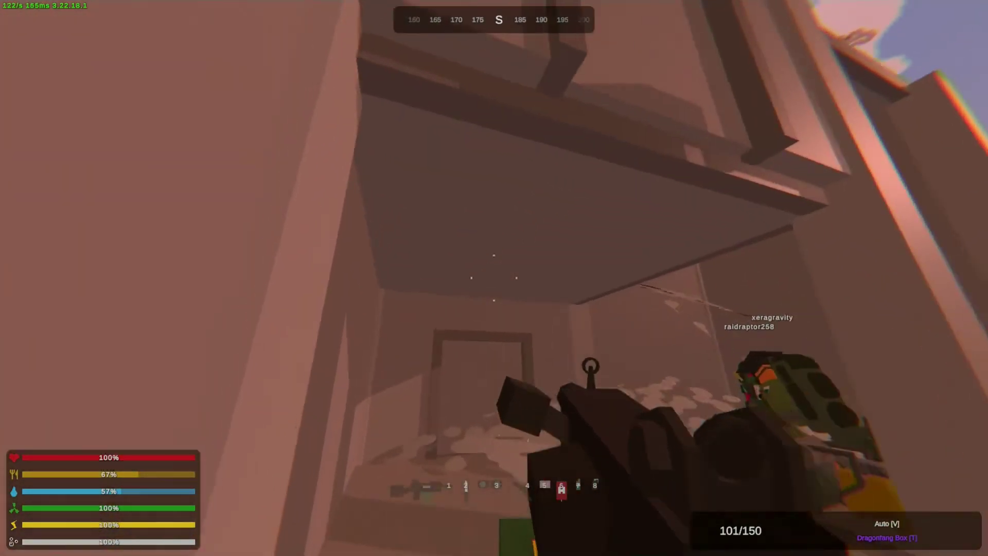
{"action": "right_click", "coordinate": [495, 277]}
{"action": "left_click_drag", "start_coordinate": [494, 278], "coordinate": [494, 275]}
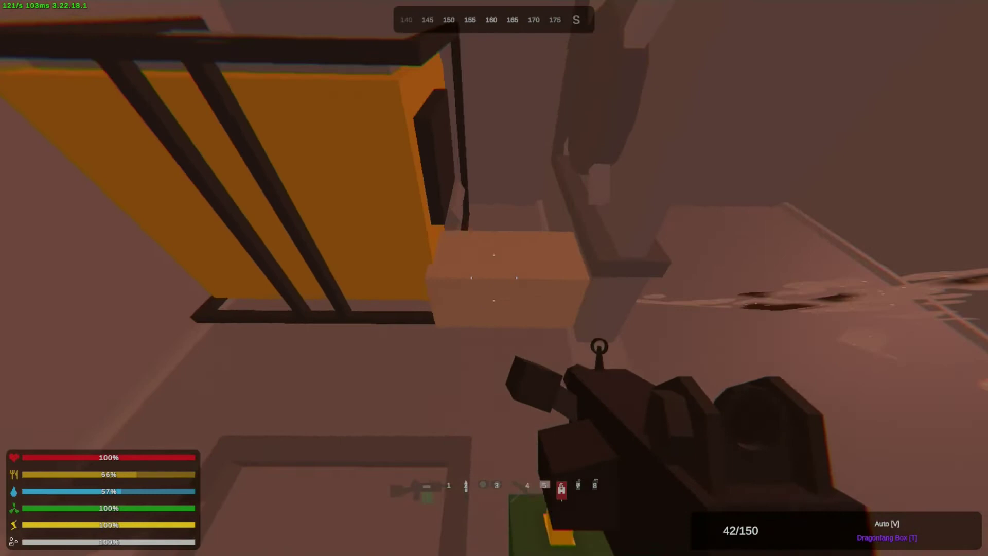
{"action": "key", "text": "f"}
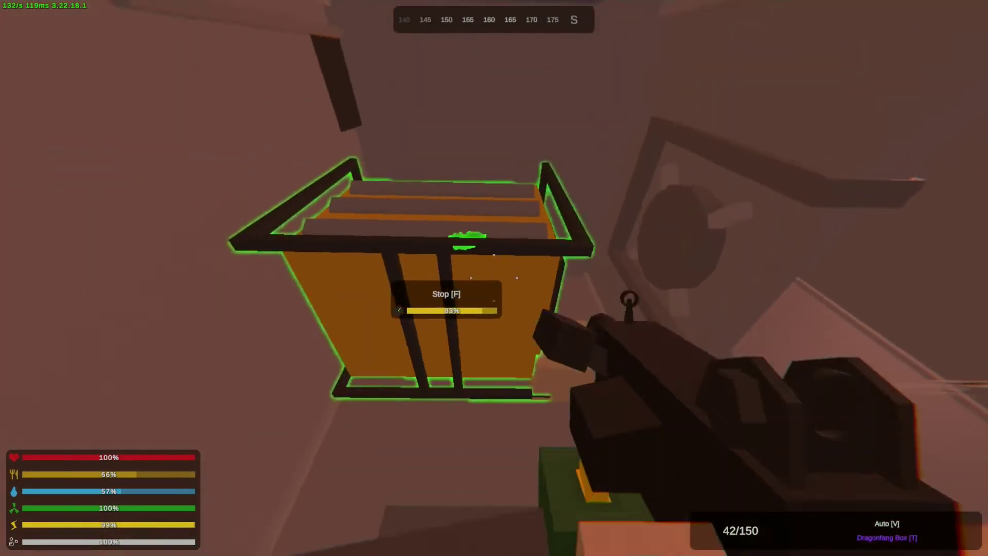
{"action": "key", "text": "g"}
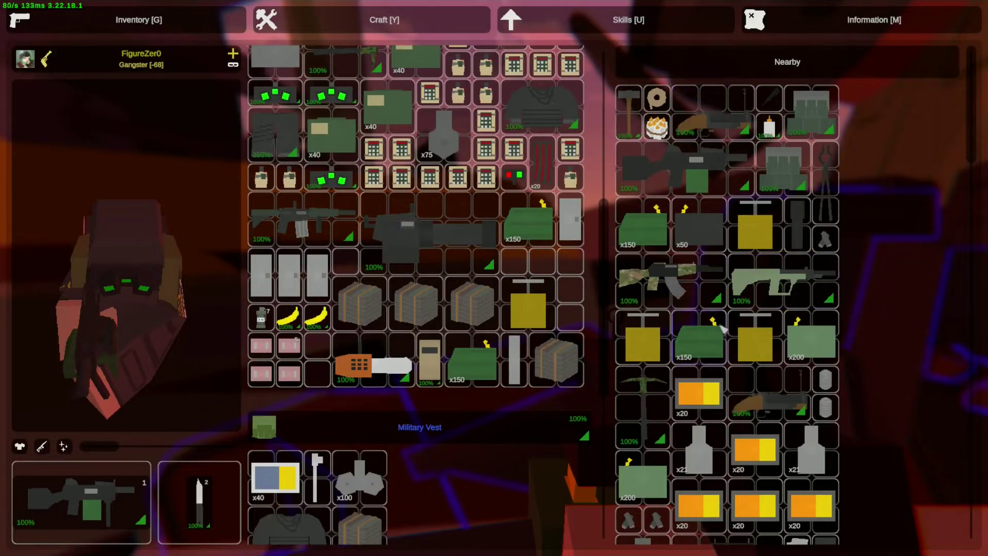
{"action": "scroll", "coordinate": [726, 336], "scroll_direction": "down", "scroll_amount": 2}
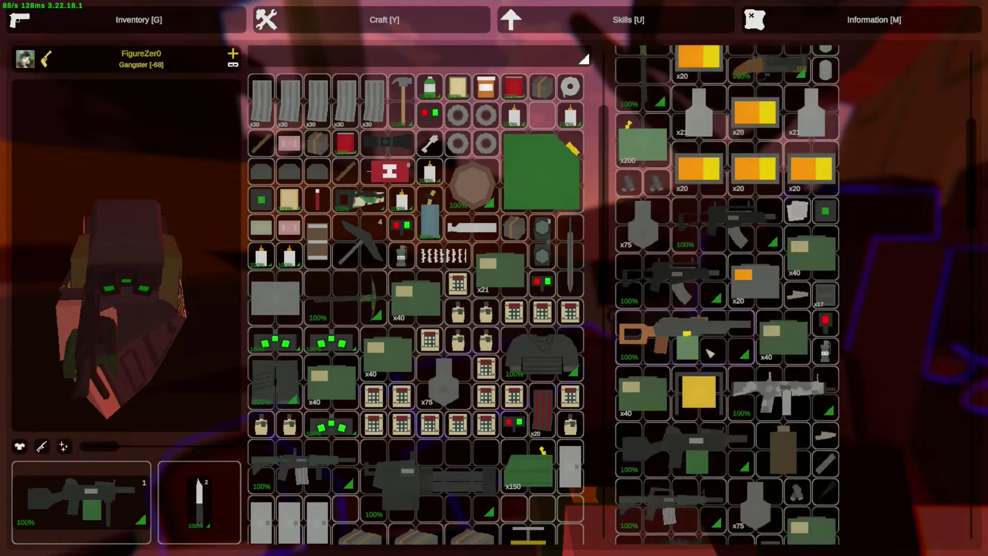
{"action": "scroll", "coordinate": [484, 325], "scroll_direction": "down", "scroll_amount": 5}
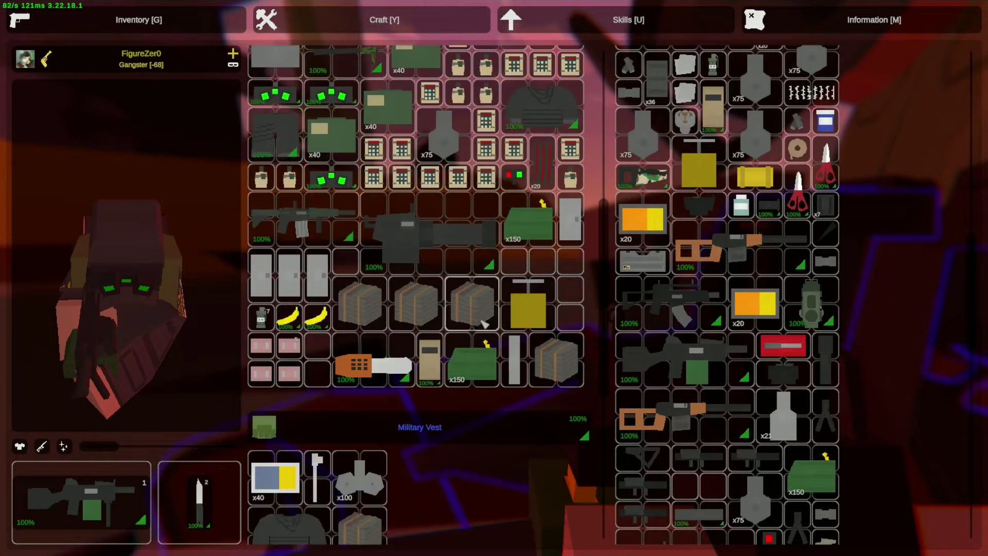
Leave the inventory, walk out to the White Offroader and store it in the garage.
{"action": "key", "text": "g"}
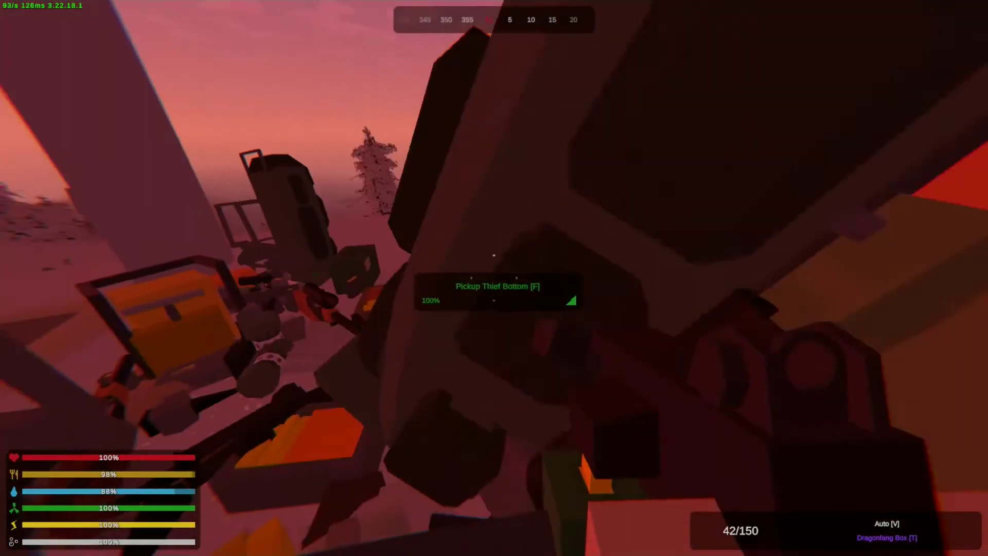
{"action": "key", "text": "w"}
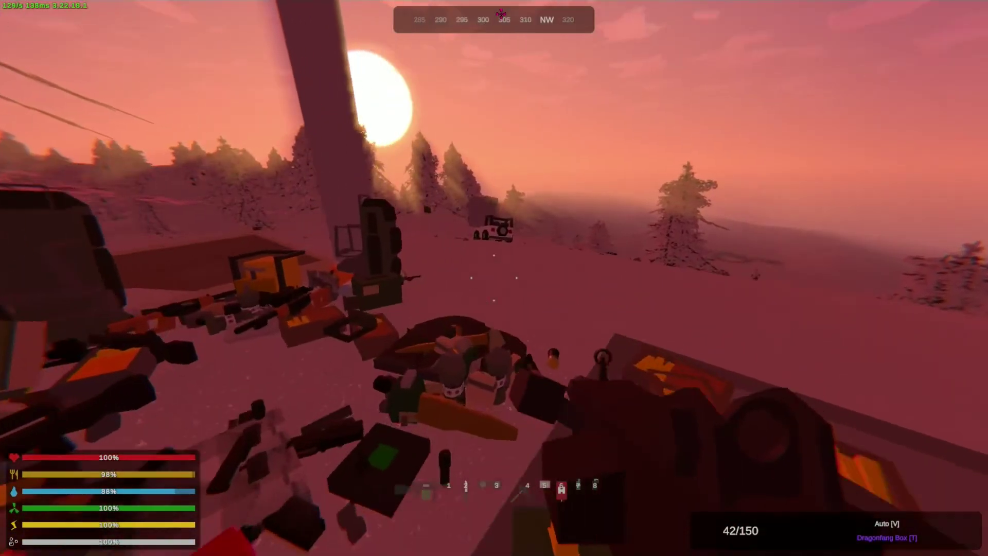
{"action": "key", "text": "w"}
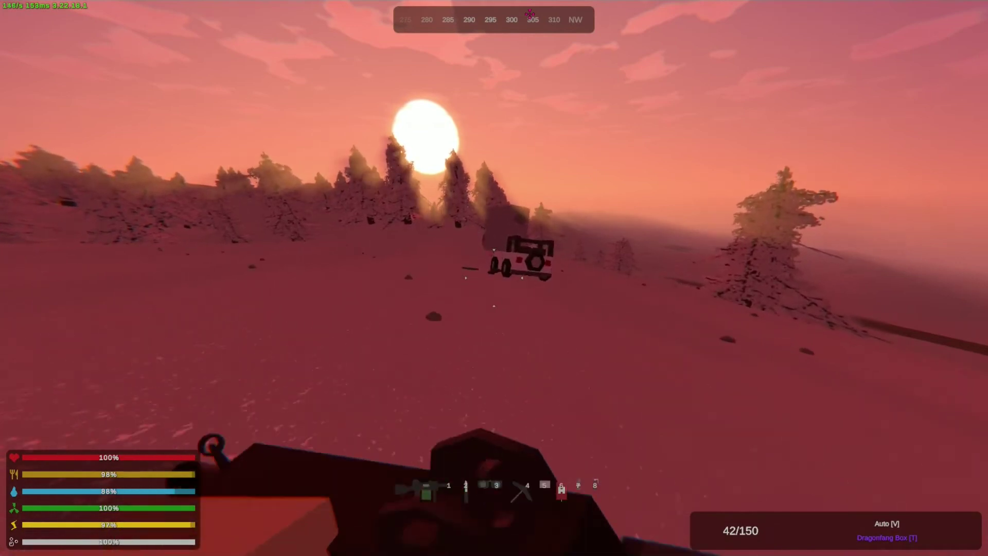
{"action": "key", "text": "w"}
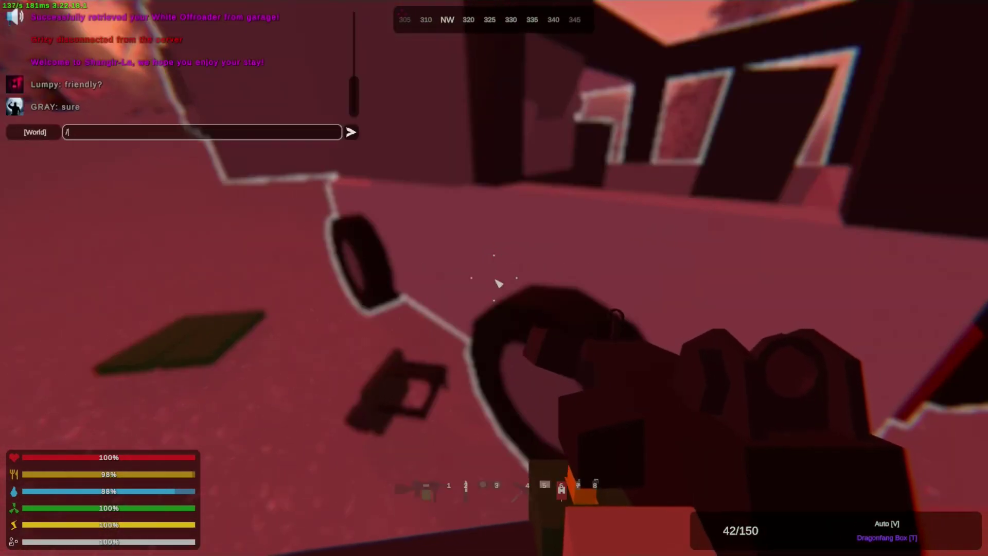
{"action": "key", "text": "t"}
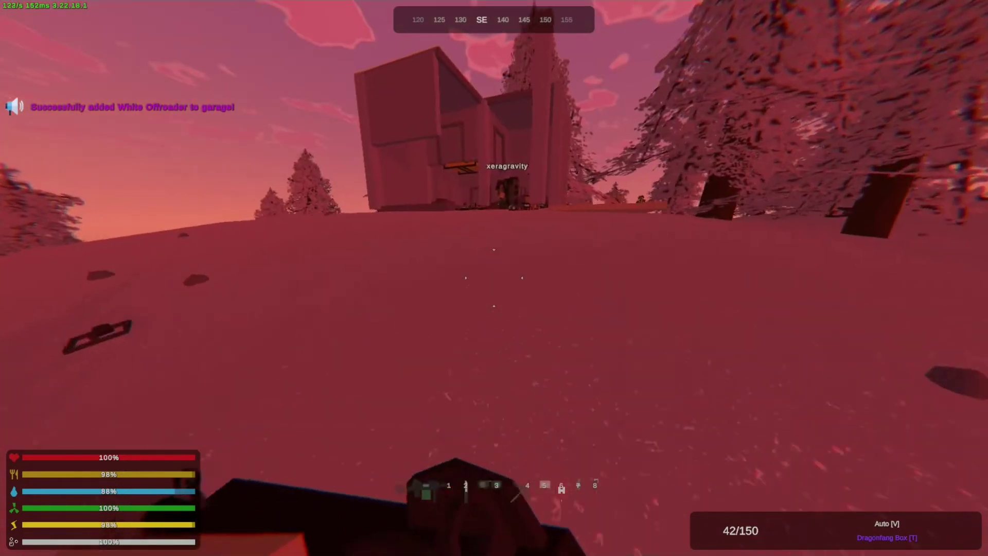
Send the teleport-home chat command and try grabbing more items from the loot pile.
{"action": "key", "text": "w"}
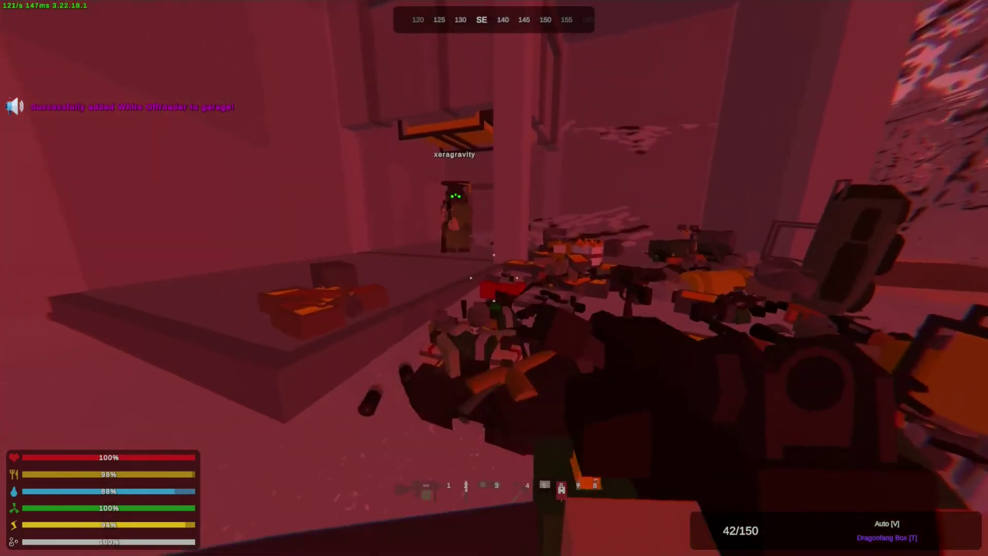
{"action": "key", "text": "Return"}
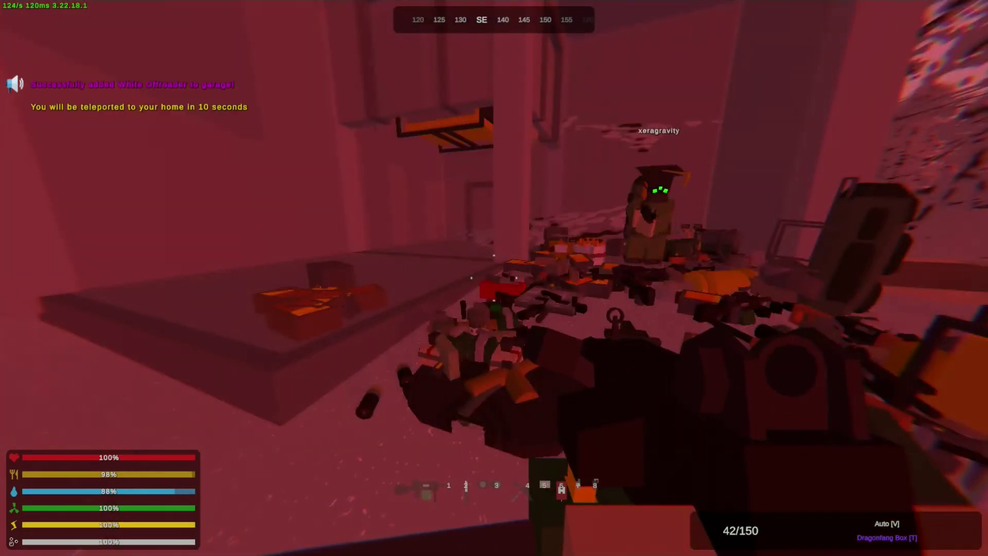
{"action": "key", "text": "w"}
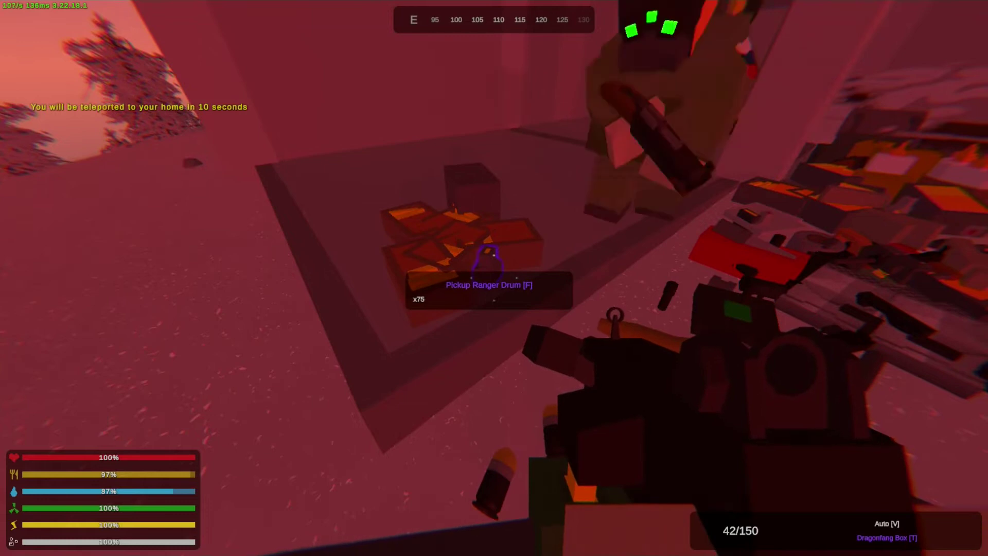
{"action": "key", "text": "f"}
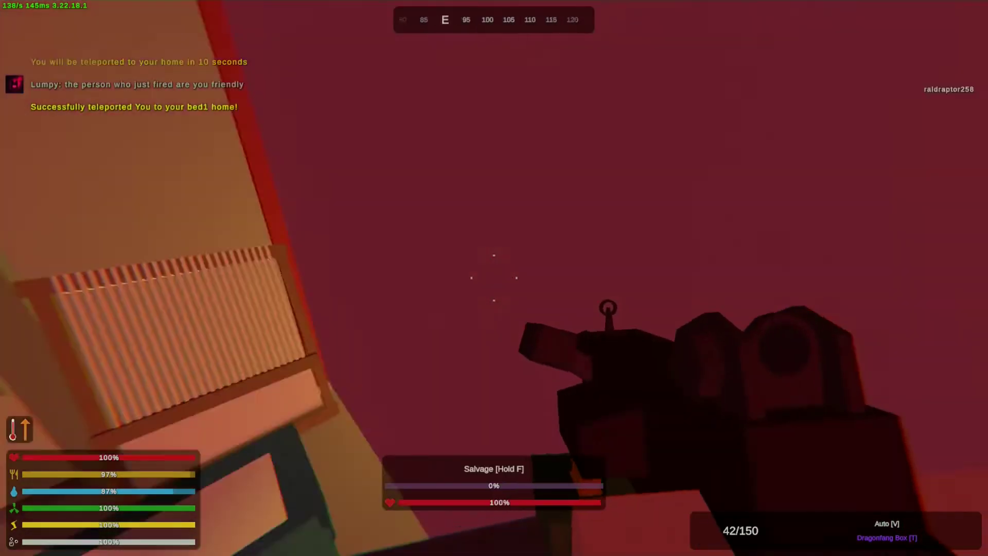
Look up the locker blueprint in crafting, check the inventory, and walk toward the base doorway.
{"action": "key", "text": "y"}
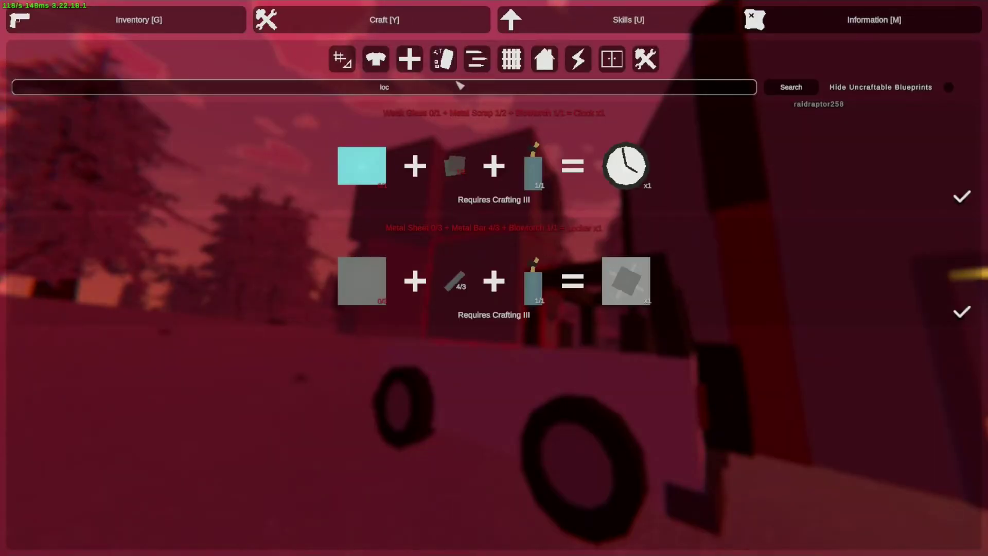
{"action": "key", "text": "Escape"}
{"action": "key", "text": "g"}
{"action": "scroll", "coordinate": [417, 293], "scroll_direction": "down", "scroll_amount": 1}
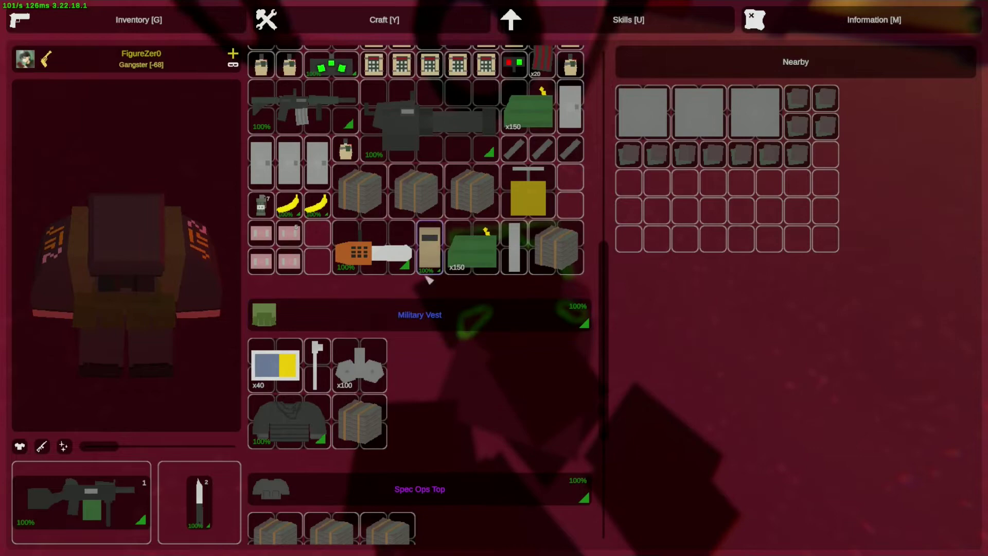
{"action": "scroll", "coordinate": [417, 293], "scroll_direction": "up", "scroll_amount": 1}
{"action": "scroll", "coordinate": [417, 293], "scroll_direction": "up", "scroll_amount": 1}
{"action": "scroll", "coordinate": [378, 291], "scroll_direction": "up", "scroll_amount": 1}
{"action": "key", "text": "Escape"}
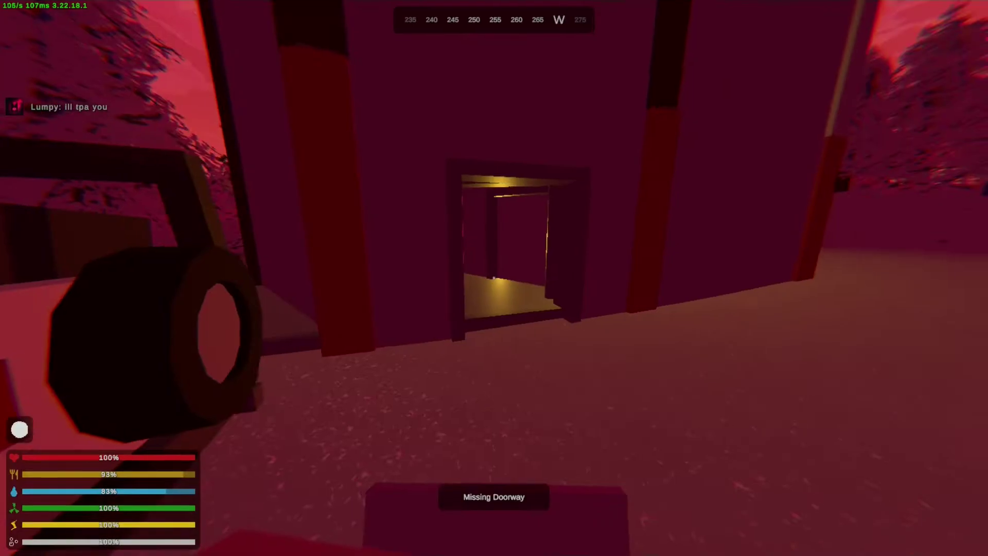
{"action": "key", "text": "s"}
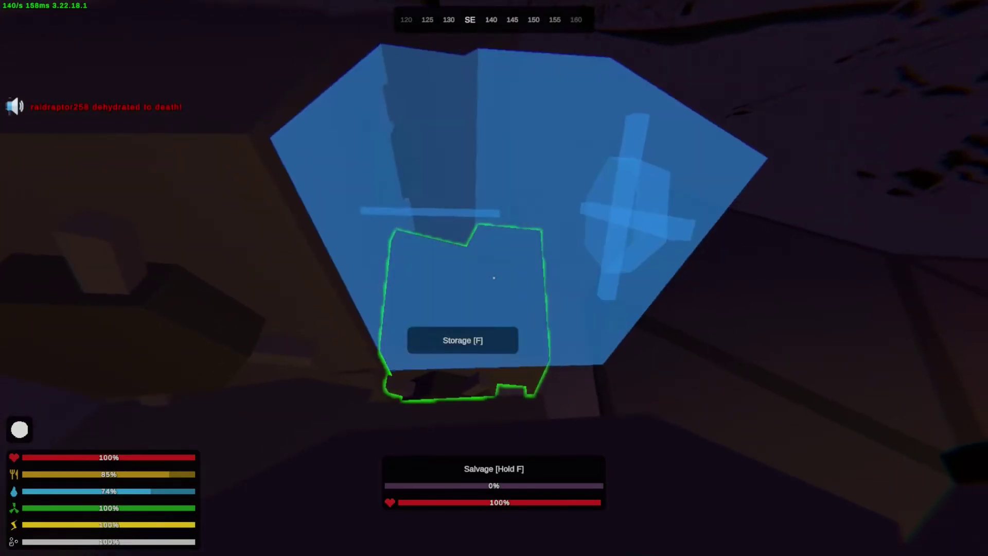
Recheck the inventory for a storage item and preview its placement beside the lockers.
{"action": "key", "text": "g"}
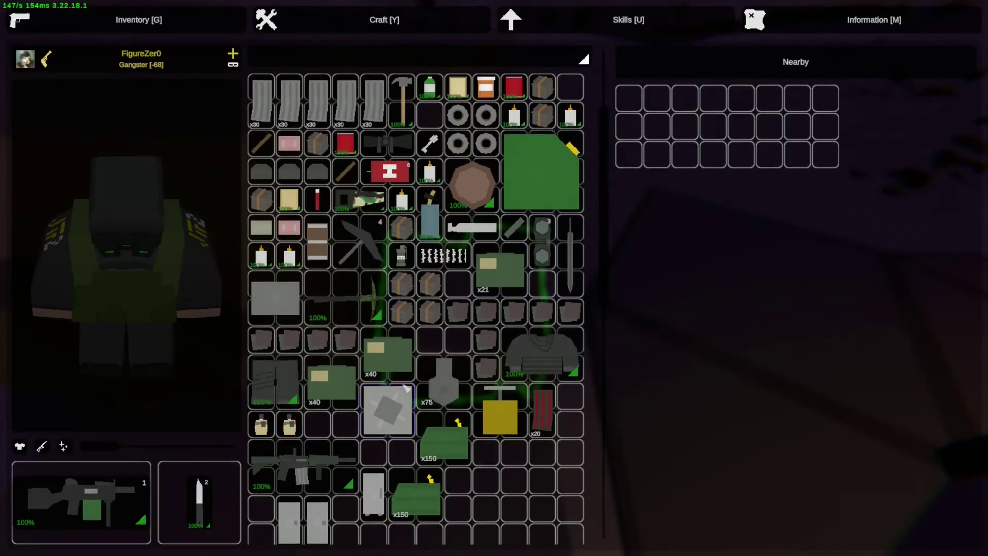
{"action": "key", "text": "g"}
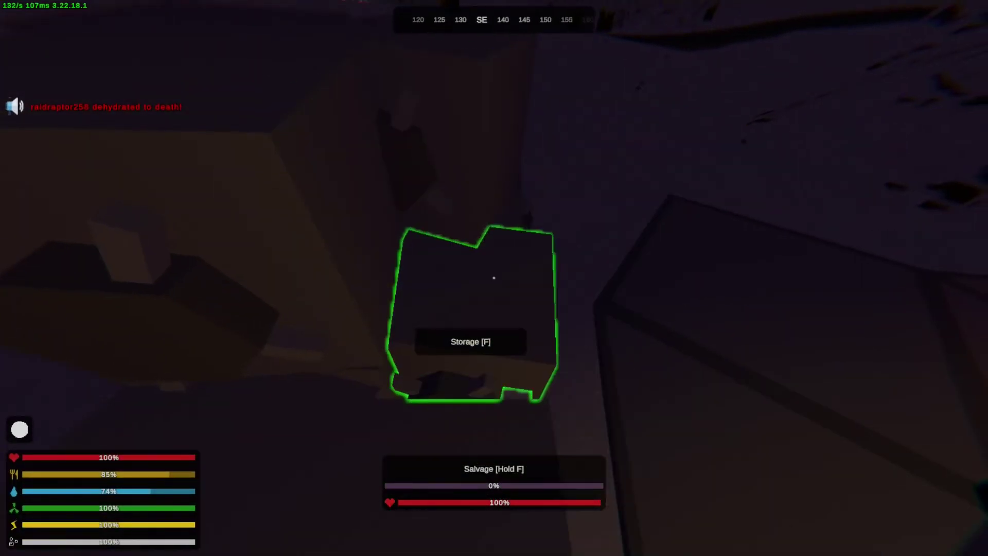
{"action": "key", "text": "g"}
{"action": "key", "text": "g"}
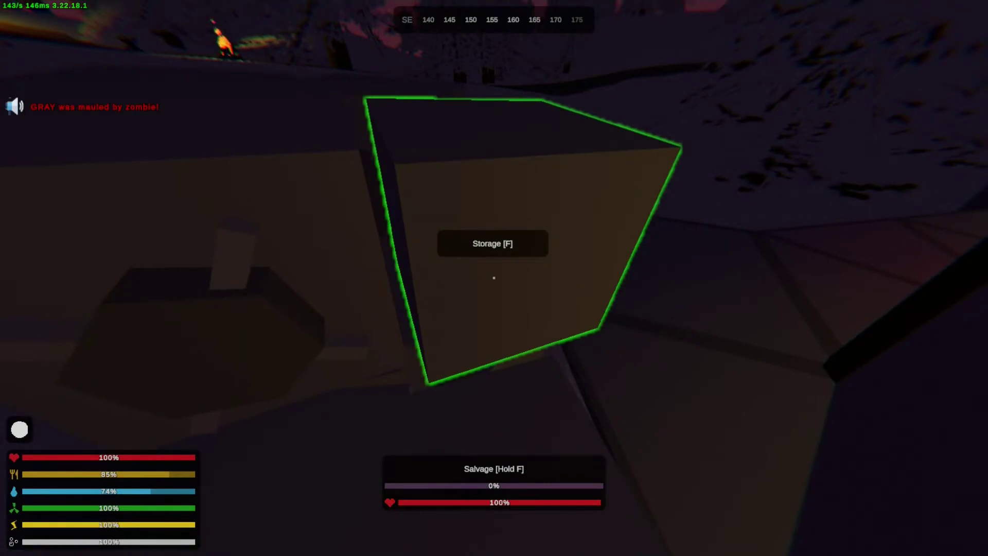
Open the base storage crate and move the grey shirt and another item into it.
{"action": "key", "text": "f"}
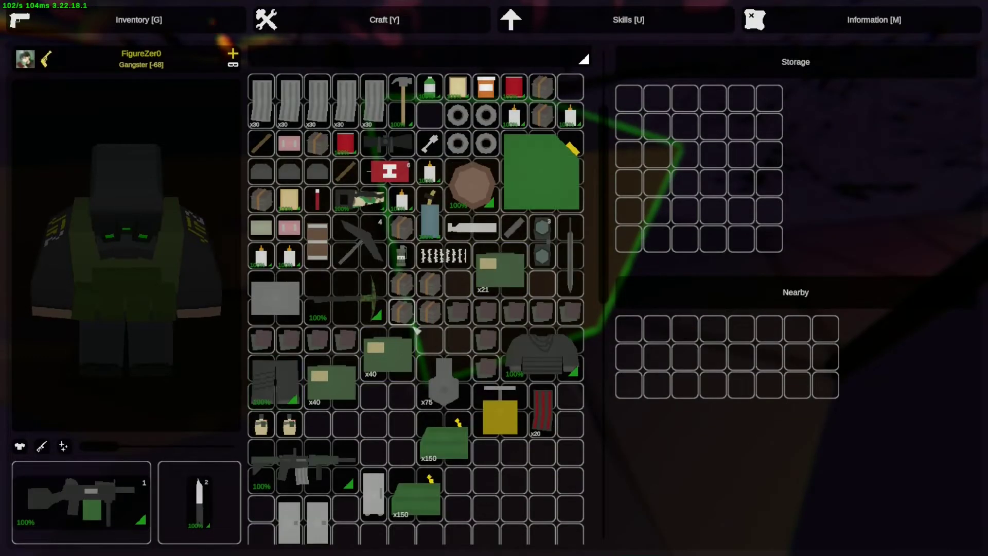
{"action": "scroll", "coordinate": [434, 301], "scroll_direction": "down", "scroll_amount": 5}
{"action": "scroll", "coordinate": [386, 271], "scroll_direction": "down", "scroll_amount": 5}
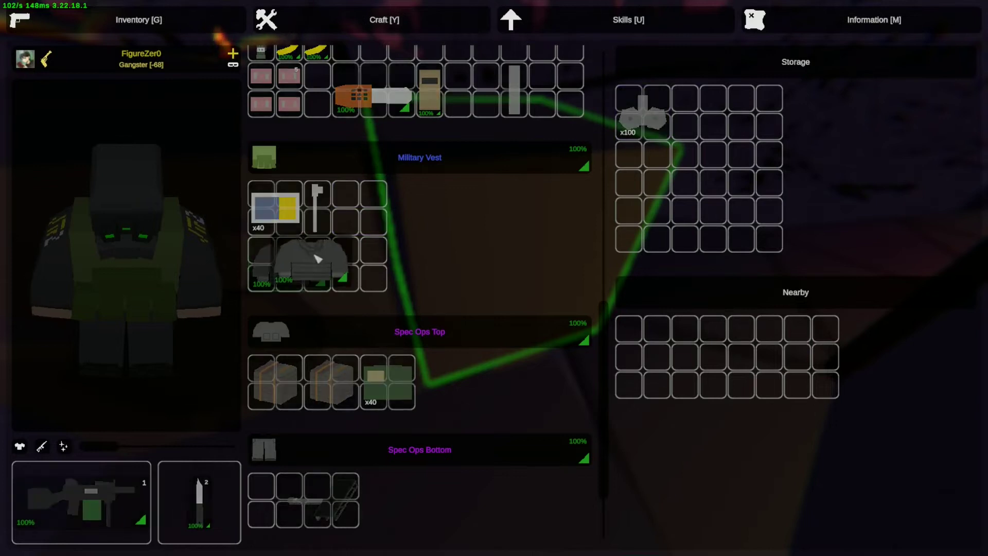
{"action": "scroll", "coordinate": [401, 231], "scroll_direction": "up", "scroll_amount": 5}
{"action": "scroll", "coordinate": [400, 231], "scroll_direction": "up", "scroll_amount": 5}
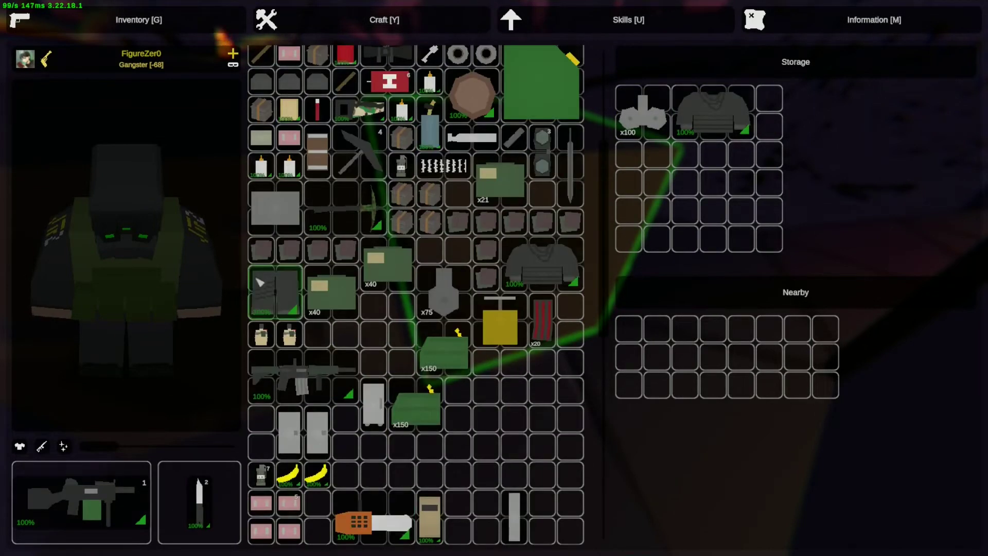
{"action": "mouse_move", "coordinate": [712, 111]}
{"action": "left_mouse_down"}
{"action": "mouse_move", "coordinate": [707, 165]}
{"action": "mouse_move", "coordinate": [635, 219]}
{"action": "left_mouse_up"}
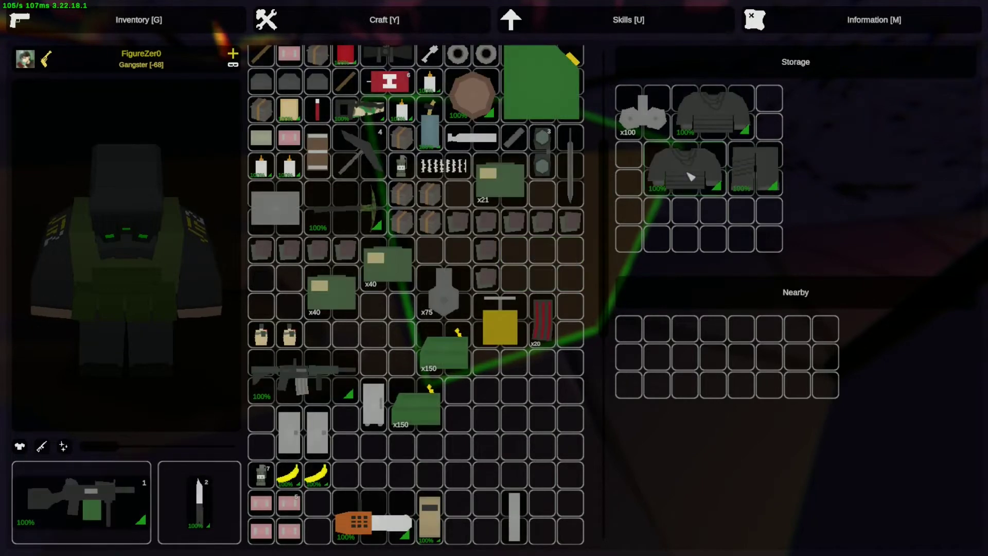
{"action": "scroll", "coordinate": [509, 245], "scroll_direction": "up", "scroll_amount": 4}
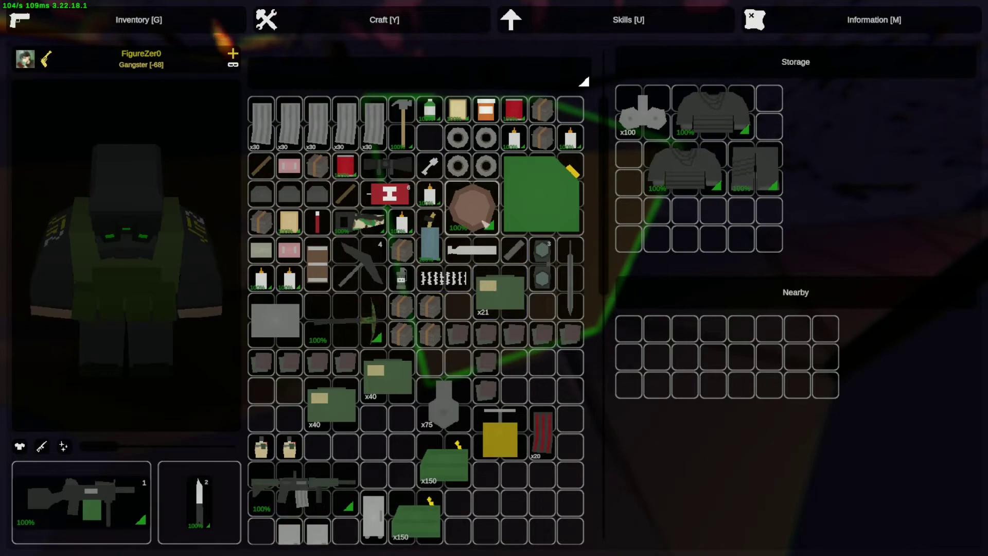
{"action": "mouse_move", "coordinate": [472, 209]}
{"action": "left_mouse_down"}
{"action": "mouse_move", "coordinate": [616, 225]}
{"action": "mouse_move", "coordinate": [641, 241]}
{"action": "left_mouse_up"}
{"action": "scroll", "coordinate": [473, 209], "scroll_direction": "down", "scroll_amount": 10}
{"action": "left_click_drag", "start_coordinate": [276, 314], "coordinate": [685, 226]}
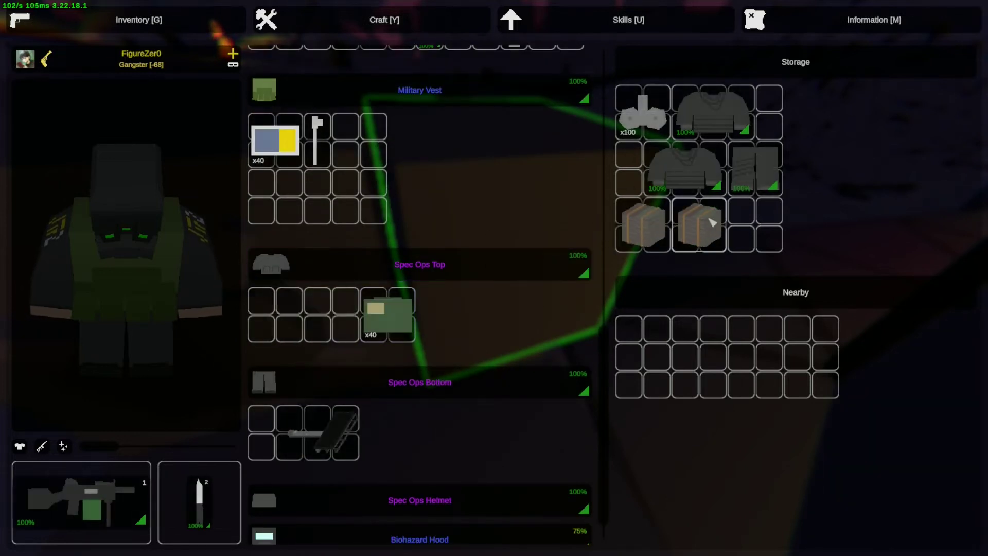
{"action": "scroll", "coordinate": [409, 278], "scroll_direction": "up", "scroll_amount": 10}
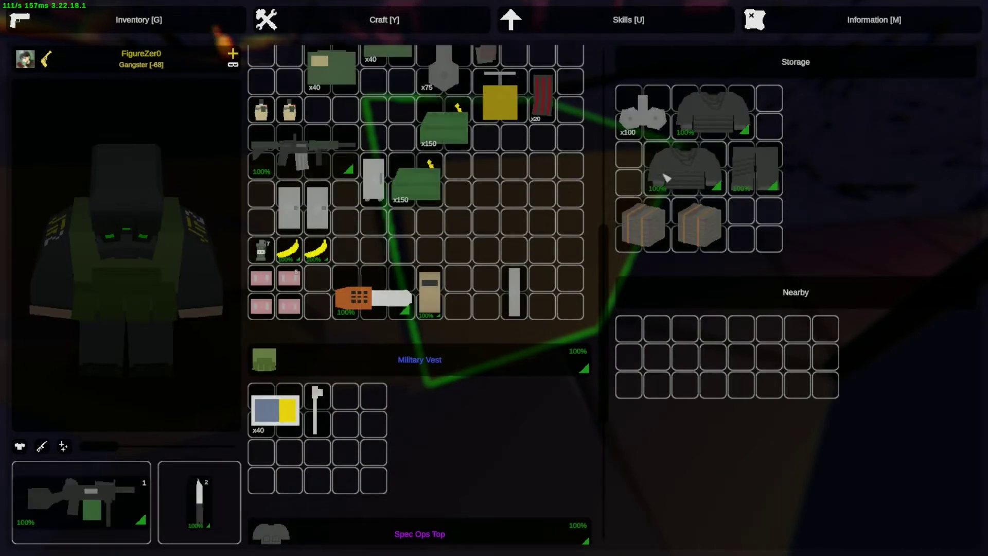
{"action": "left_click_drag", "start_coordinate": [763, 161], "coordinate": [757, 185]}
{"action": "scroll", "coordinate": [540, 193], "scroll_direction": "up", "scroll_amount": 3}
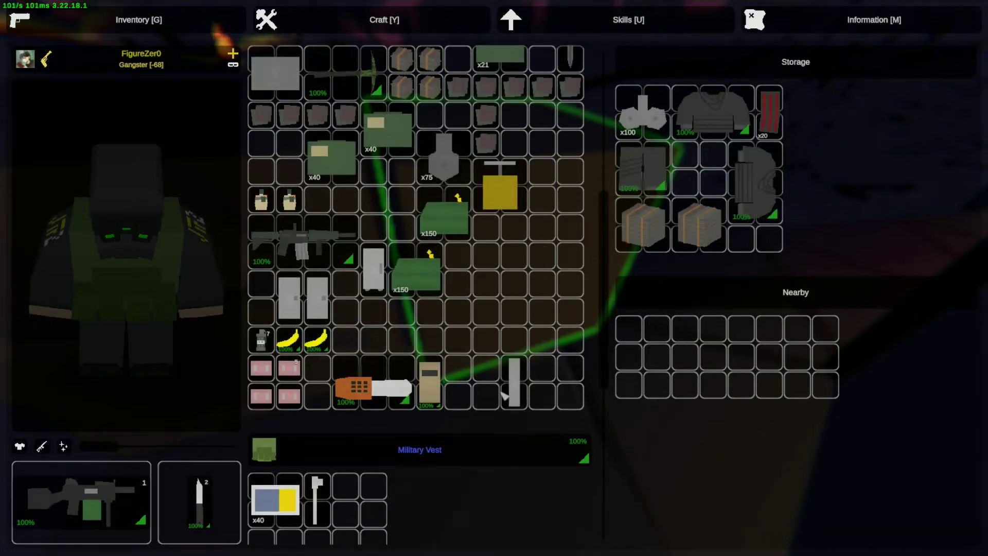
{"action": "scroll", "coordinate": [337, 313], "scroll_direction": "up", "scroll_amount": 6}
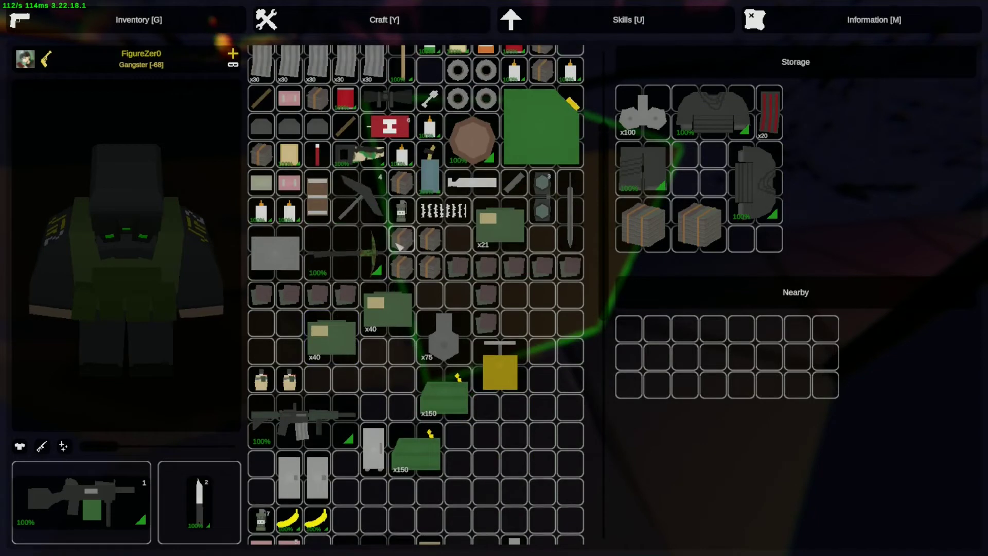
{"action": "left_click_drag", "start_coordinate": [399, 245], "coordinate": [703, 203]}
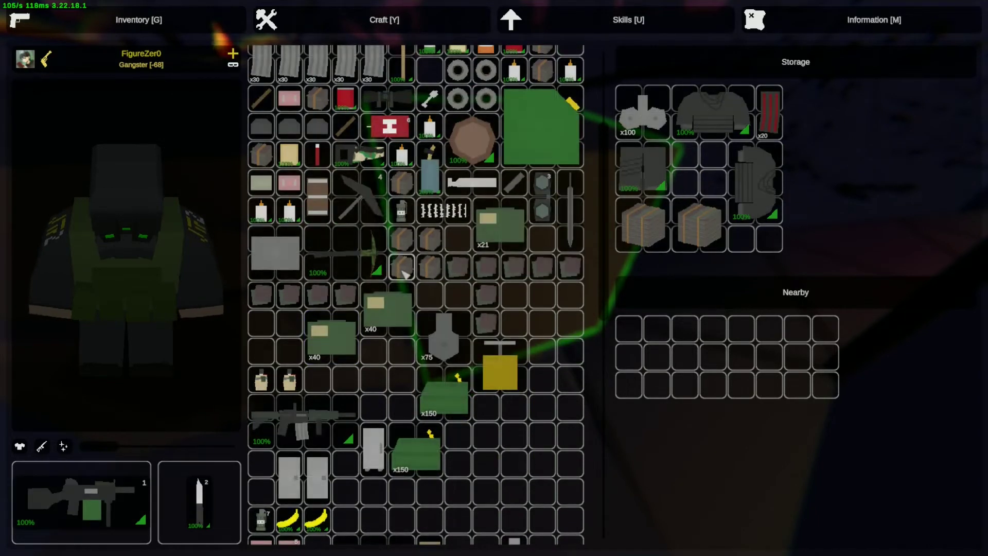
{"action": "scroll", "coordinate": [405, 274], "scroll_direction": "up", "scroll_amount": 6}
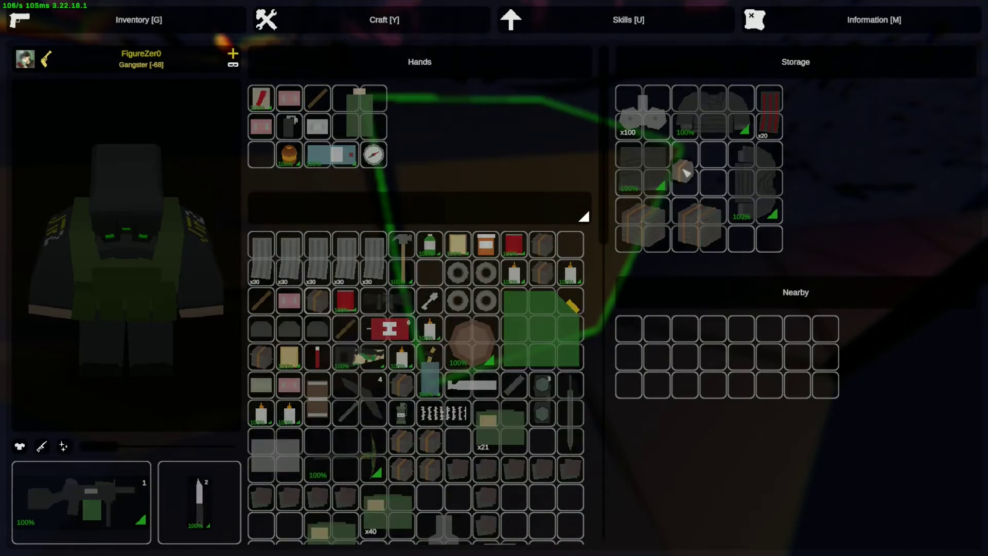
{"action": "left_click_drag", "start_coordinate": [684, 173], "coordinate": [684, 173]}
Move the remaining small backpack items into the storage crate.
{"action": "left_click_drag", "start_coordinate": [401, 440], "coordinate": [571, 281]}
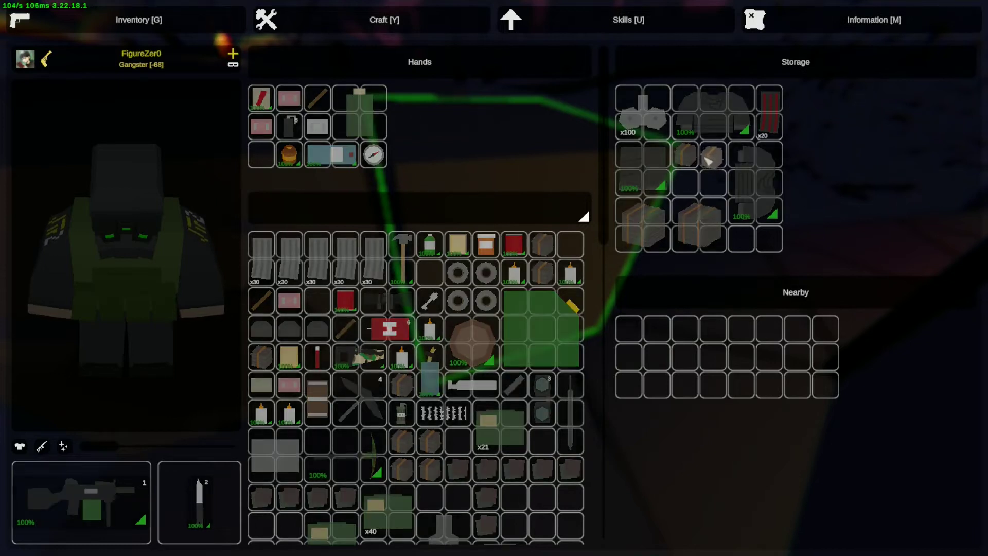
{"action": "left_click_drag", "start_coordinate": [711, 158], "coordinate": [710, 158]}
{"action": "left_click_drag", "start_coordinate": [402, 443], "coordinate": [548, 312]}
{"action": "left_click_drag", "start_coordinate": [686, 181], "coordinate": [686, 181]}
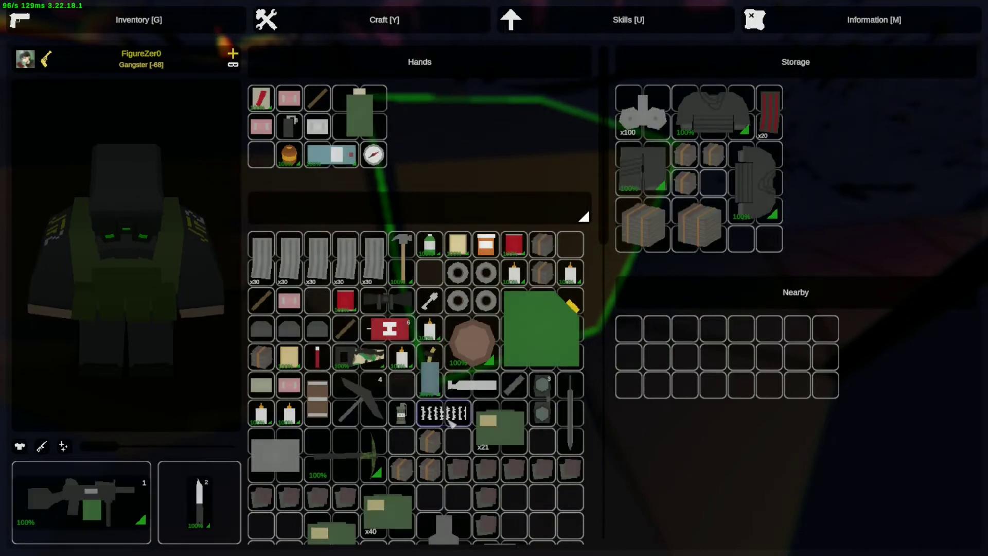
{"action": "left_click_drag", "start_coordinate": [430, 442], "coordinate": [624, 264]}
{"action": "left_click_drag", "start_coordinate": [718, 186], "coordinate": [718, 185]}
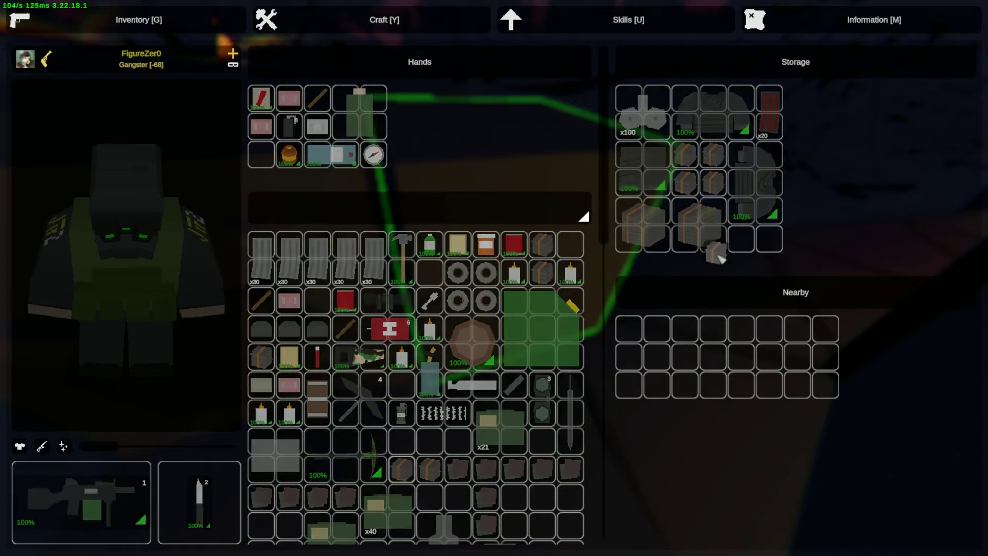
{"action": "left_click_drag", "start_coordinate": [401, 467], "coordinate": [738, 246]}
{"action": "left_click_drag", "start_coordinate": [431, 469], "coordinate": [678, 320]}
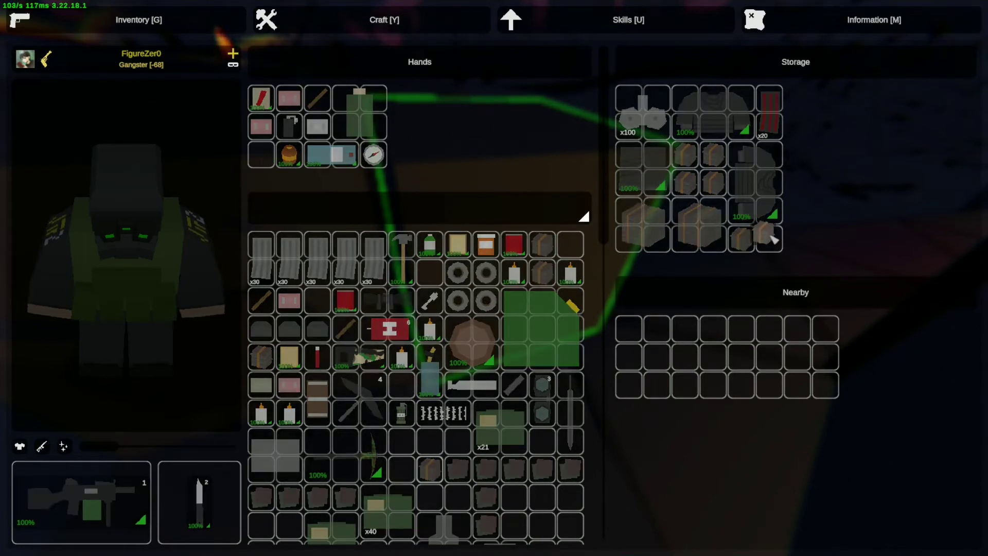
{"action": "left_click_drag", "start_coordinate": [772, 240], "coordinate": [772, 240]}
Check the contents of the second storage crate.
{"action": "key", "text": "g"}
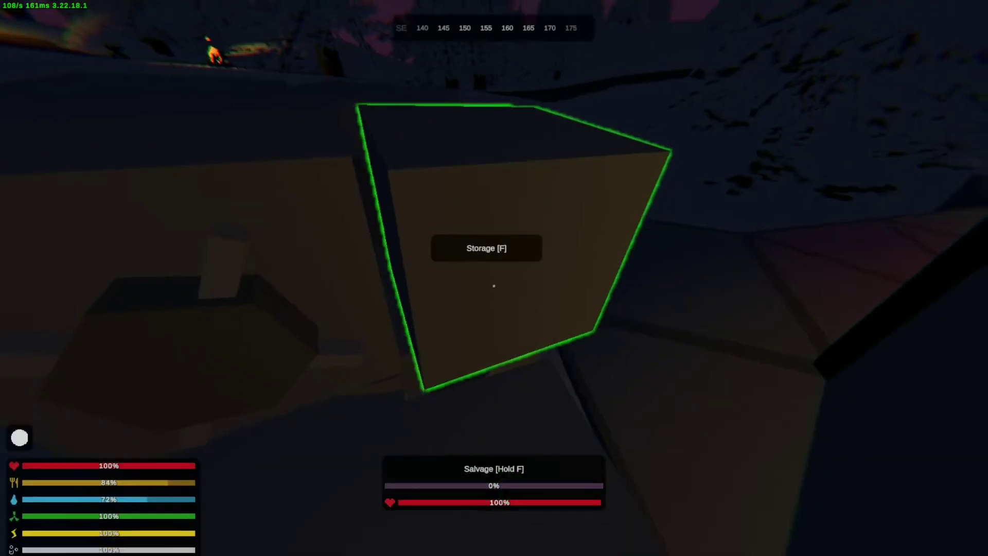
{"action": "key", "text": "f"}
{"action": "key", "text": "g"}
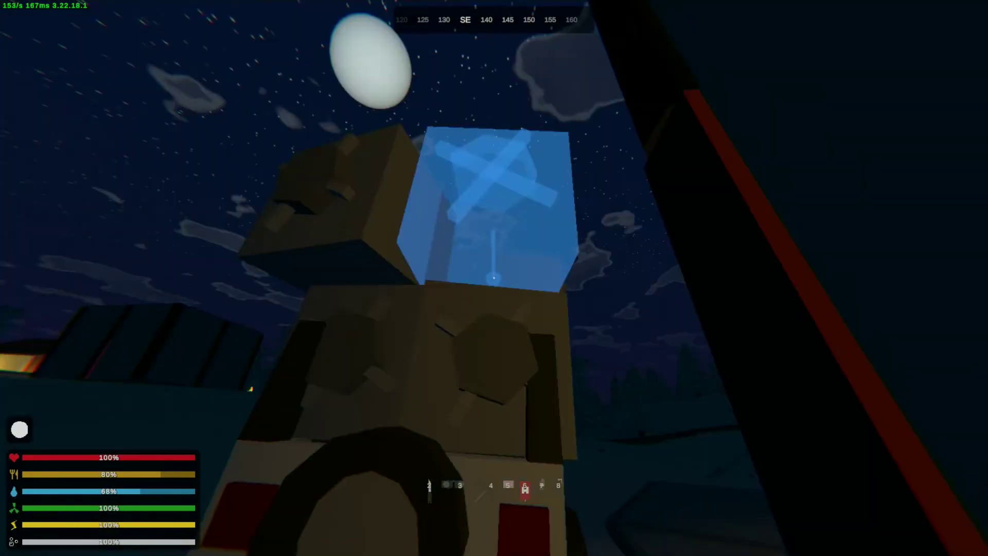
{"action": "key", "text": "f"}
{"action": "scroll", "coordinate": [502, 282], "scroll_direction": "down", "scroll_amount": 5}
{"action": "scroll", "coordinate": [463, 301], "scroll_direction": "down", "scroll_amount": 5}
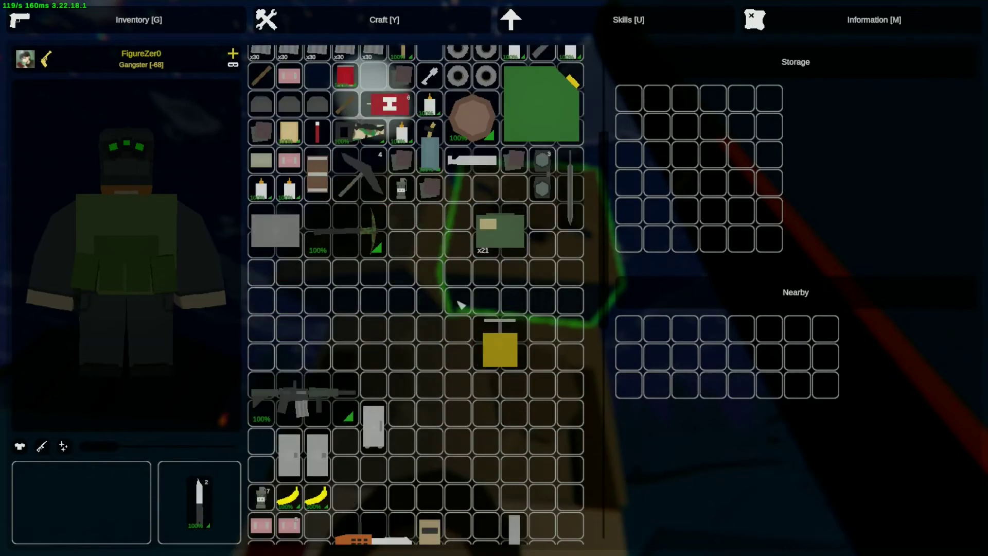
{"action": "scroll", "coordinate": [502, 244], "scroll_direction": "down", "scroll_amount": 5}
Add the White Offroader to the garage with a chat command.
{"action": "key", "text": "g"}
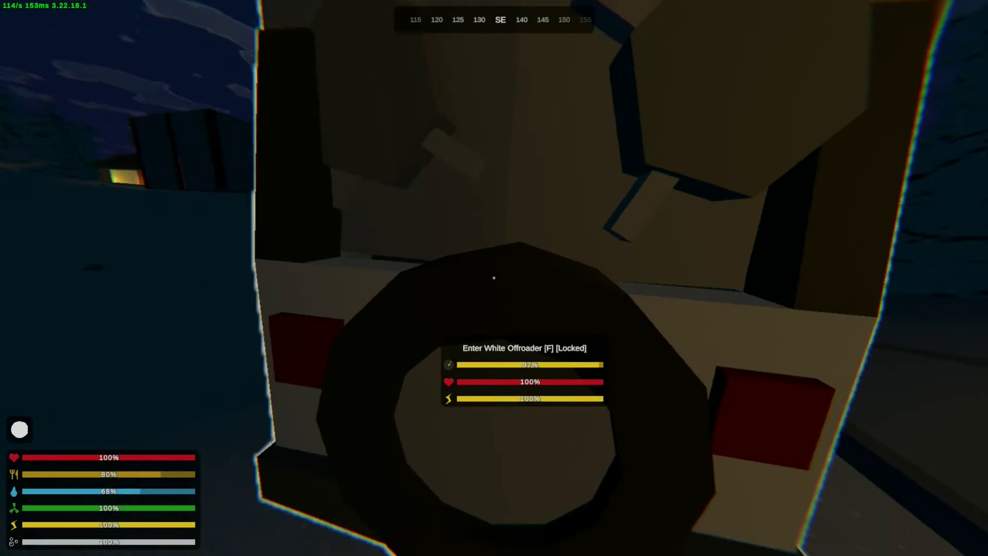
{"action": "key", "text": "slash"}
{"action": "key", "text": "Return"}
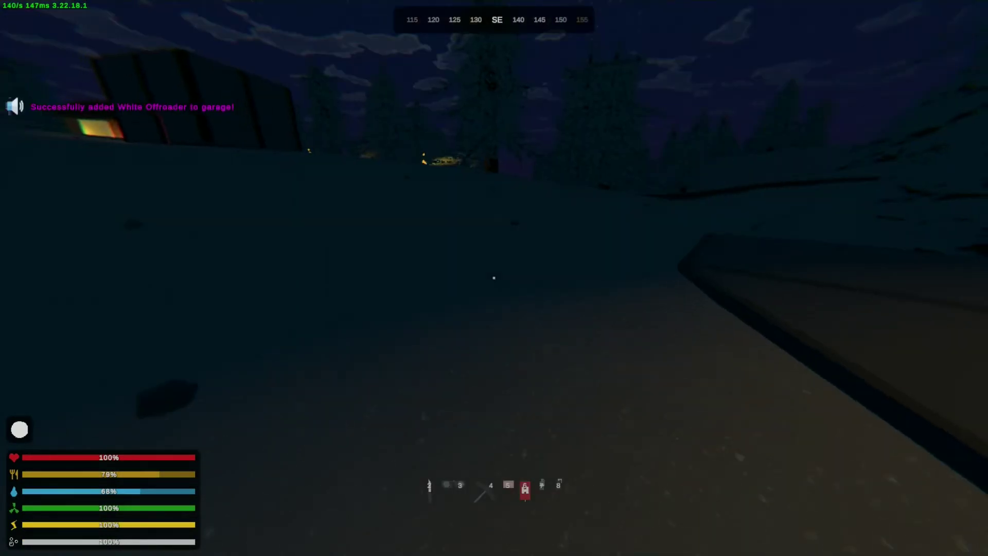
{"action": "type", "text": "tpaxeragravity"}
{"action": "key", "text": "Return"}
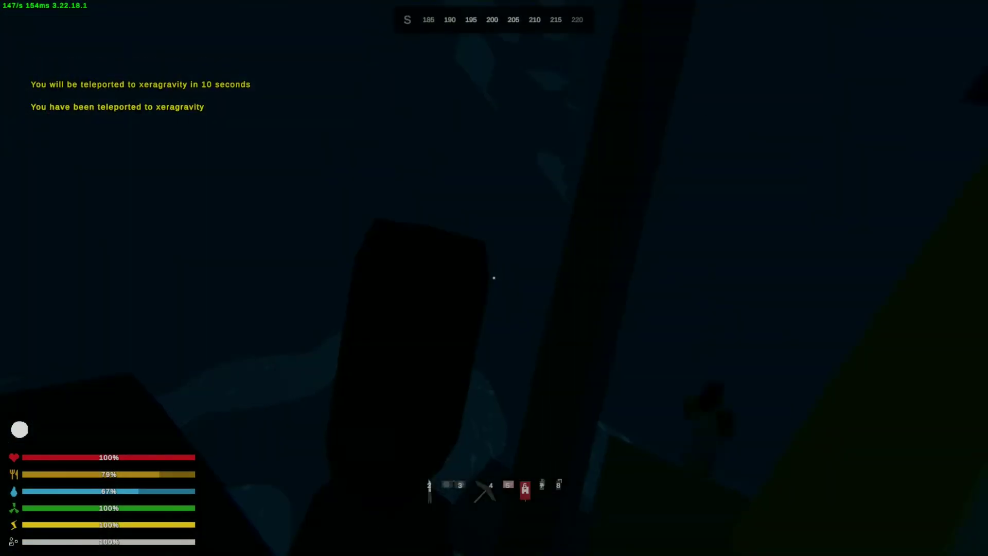
{"action": "key", "text": "g"}
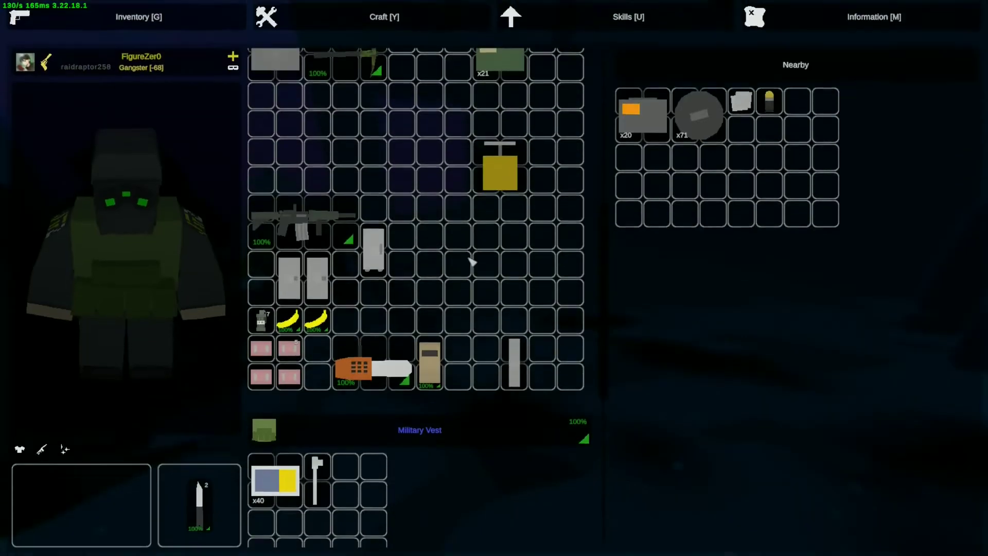
{"action": "key", "text": "g"}
{"action": "key", "text": "g"}
{"action": "scroll", "coordinate": [417, 270], "scroll_direction": "down", "scroll_amount": 3}
{"action": "scroll", "coordinate": [450, 195], "scroll_direction": "up", "scroll_amount": 3}
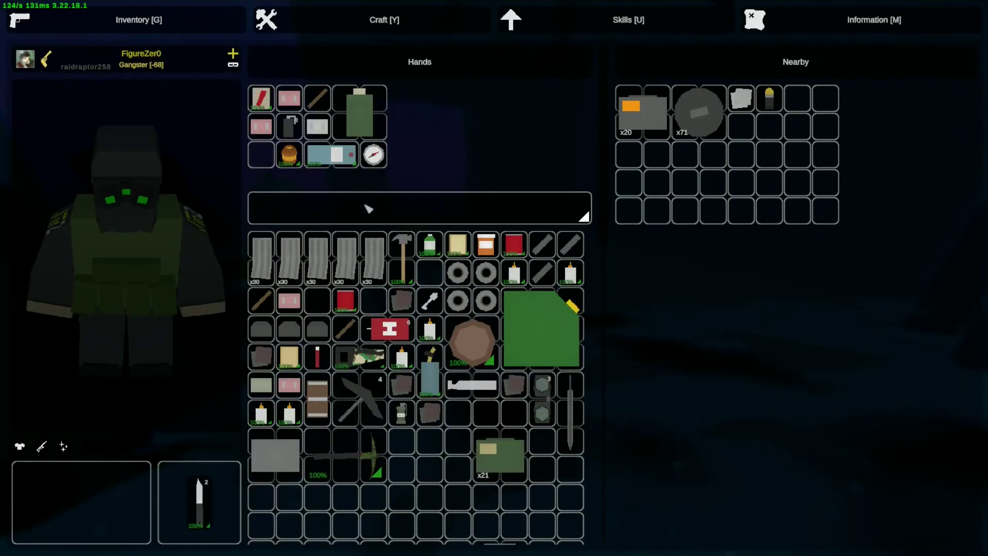
{"action": "key", "text": "g"}
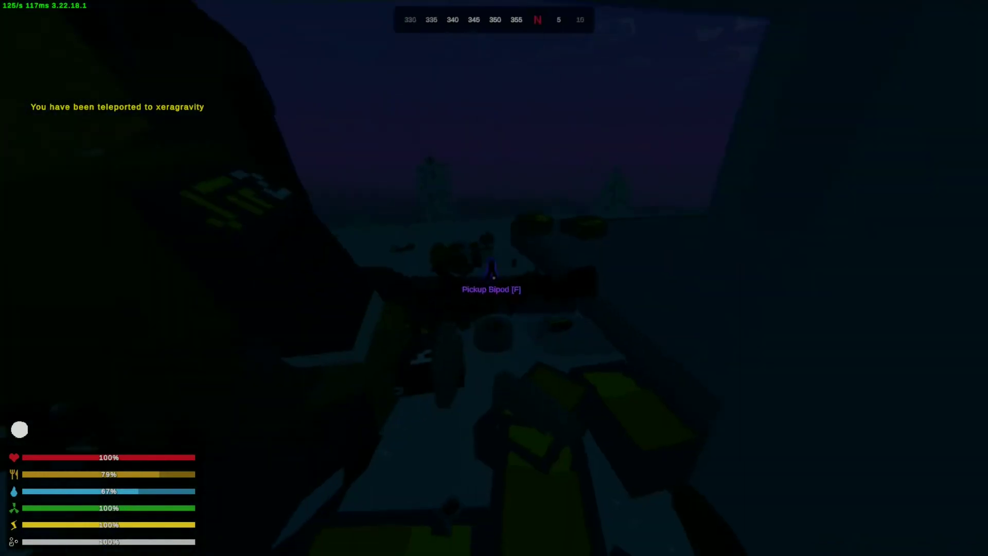
Loot the Dragonfang and orange-stocked rifles into the backpack, then scout through the binoculars.
{"action": "key", "text": "g"}
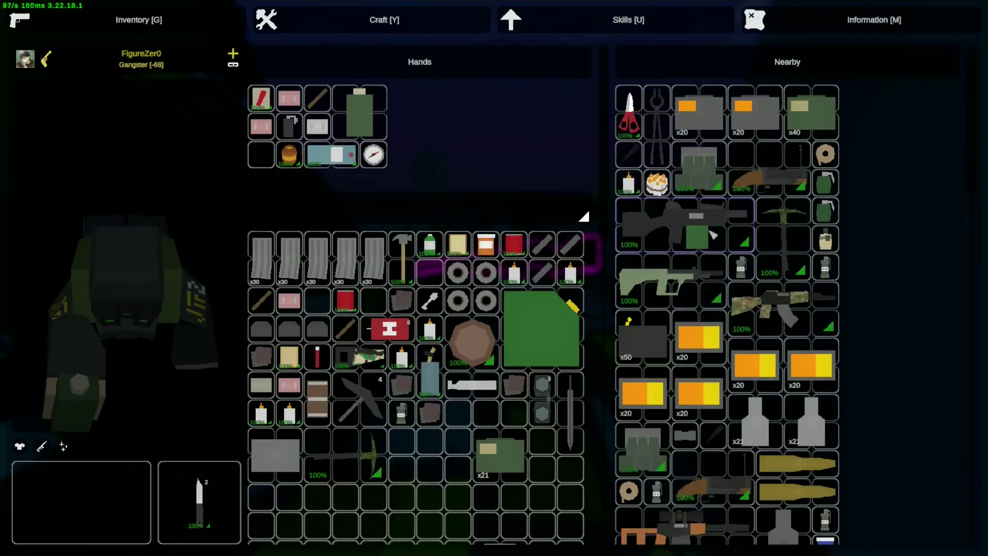
{"action": "left_click_drag", "start_coordinate": [683, 224], "coordinate": [309, 402]}
{"action": "scroll", "coordinate": [386, 348], "scroll_direction": "down", "scroll_amount": 3}
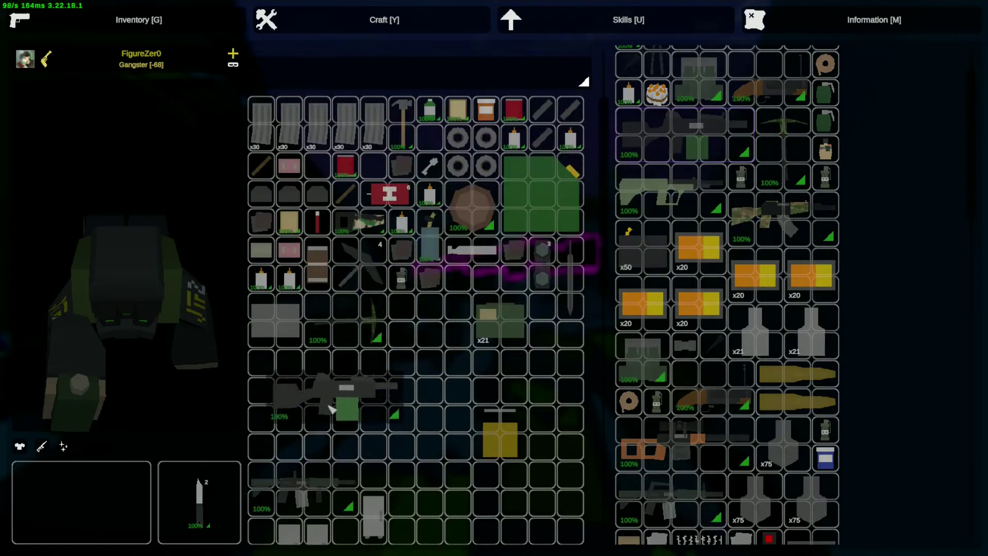
{"action": "scroll", "coordinate": [725, 308], "scroll_direction": "down", "scroll_amount": 4}
{"action": "left_click_drag", "start_coordinate": [679, 139], "coordinate": [509, 366]}
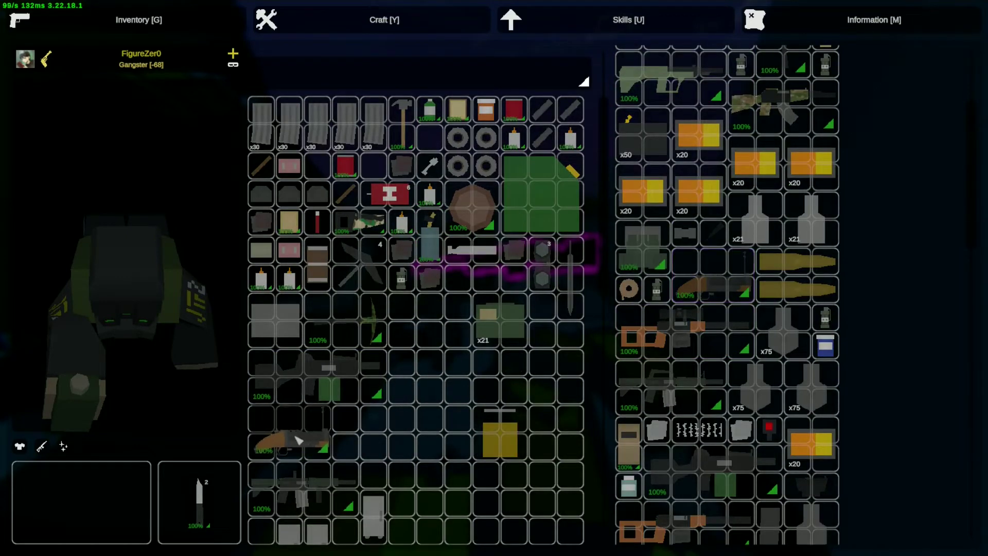
{"action": "left_click_drag", "start_coordinate": [717, 333], "coordinate": [463, 363]}
{"action": "scroll", "coordinate": [603, 308], "scroll_direction": "down", "scroll_amount": 3}
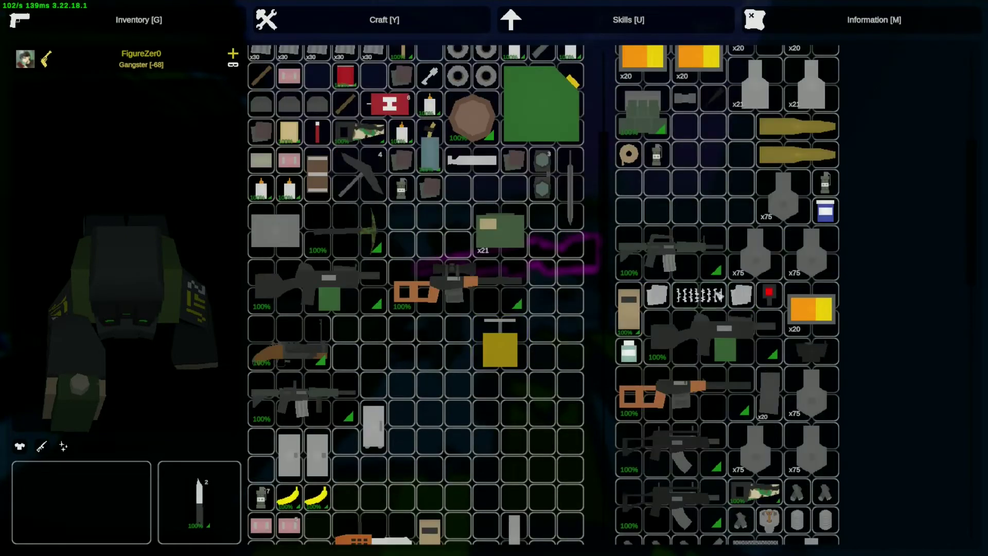
{"action": "left_click_drag", "start_coordinate": [695, 333], "coordinate": [432, 344]}
{"action": "scroll", "coordinate": [725, 330], "scroll_direction": "down", "scroll_amount": 4}
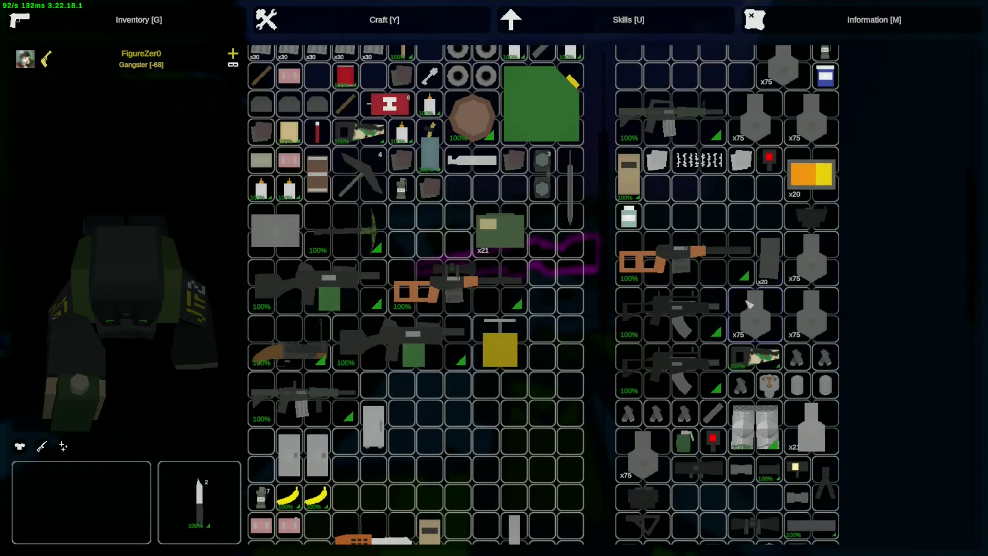
{"action": "scroll", "coordinate": [725, 330], "scroll_direction": "down", "scroll_amount": 3}
{"action": "scroll", "coordinate": [718, 324], "scroll_direction": "down", "scroll_amount": 3}
{"action": "scroll", "coordinate": [710, 320], "scroll_direction": "down", "scroll_amount": 5}
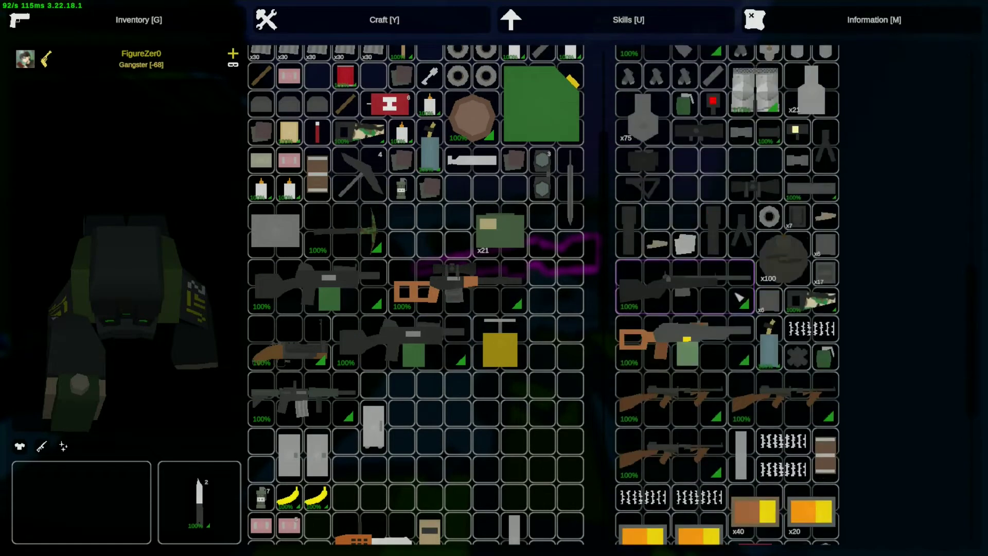
{"action": "left_click_drag", "start_coordinate": [705, 316], "coordinate": [455, 398]}
{"action": "scroll", "coordinate": [772, 308], "scroll_direction": "down", "scroll_amount": 3}
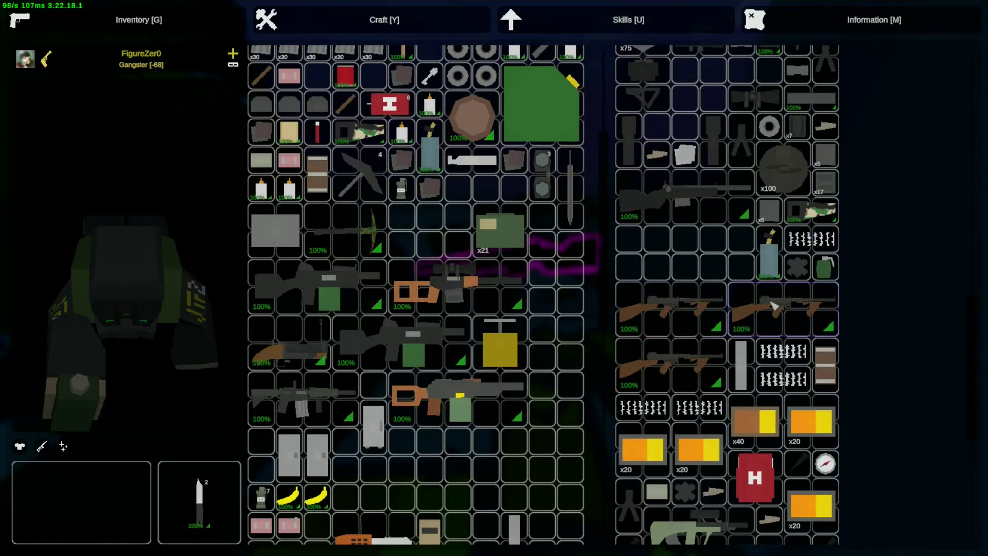
{"action": "scroll", "coordinate": [681, 315], "scroll_direction": "down", "scroll_amount": 3}
{"action": "key", "text": "g"}
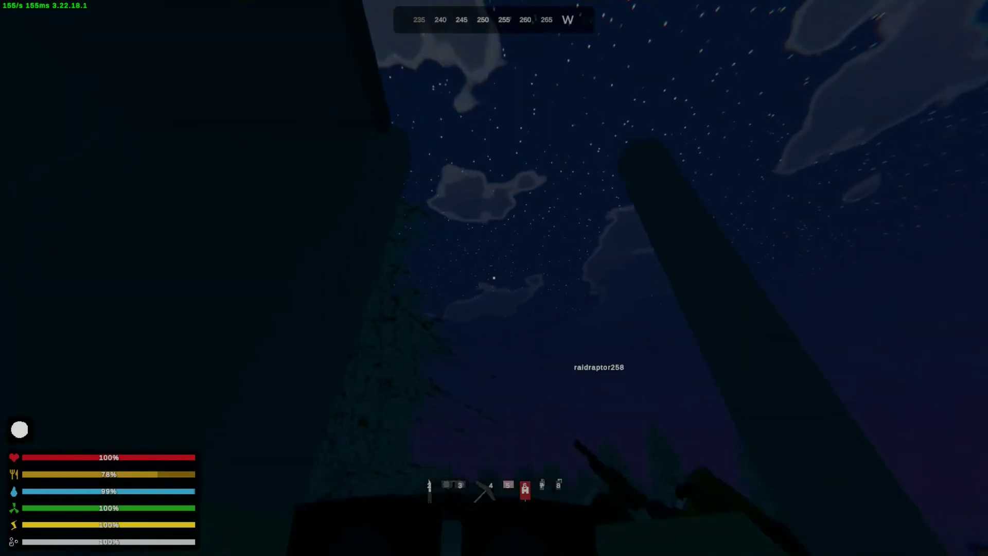
{"action": "right_click", "coordinate": [494, 278]}
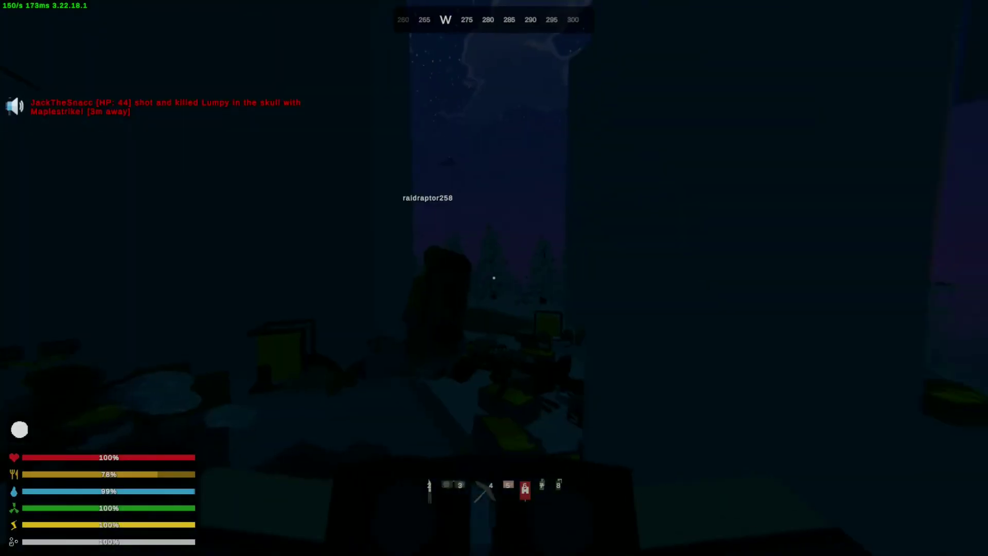
Move the sniper rifle, orange rifle and Augewehr from nearby loot into the backpack.
{"action": "key", "text": "g"}
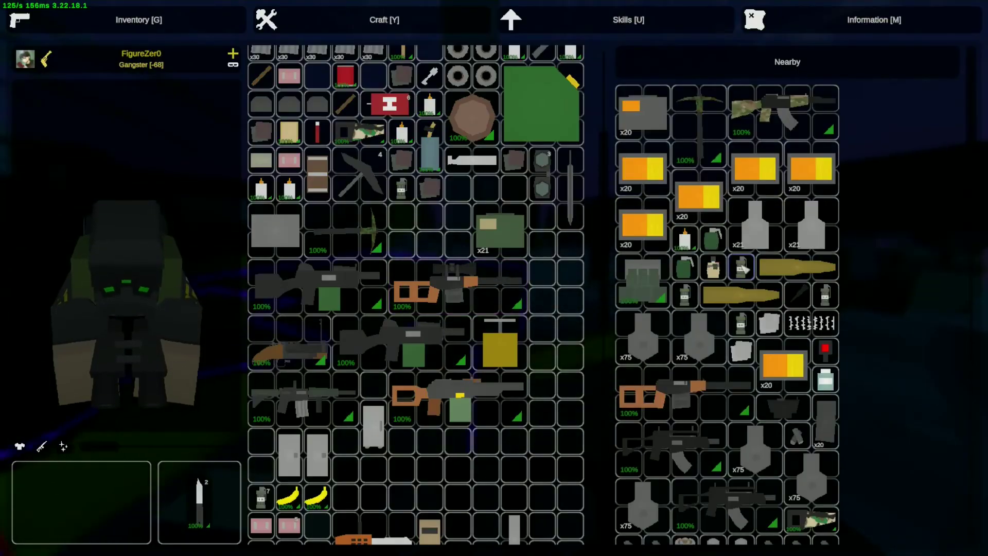
{"action": "scroll", "coordinate": [713, 268], "scroll_direction": "down", "scroll_amount": 5}
{"action": "scroll", "coordinate": [740, 325], "scroll_direction": "down", "scroll_amount": 5}
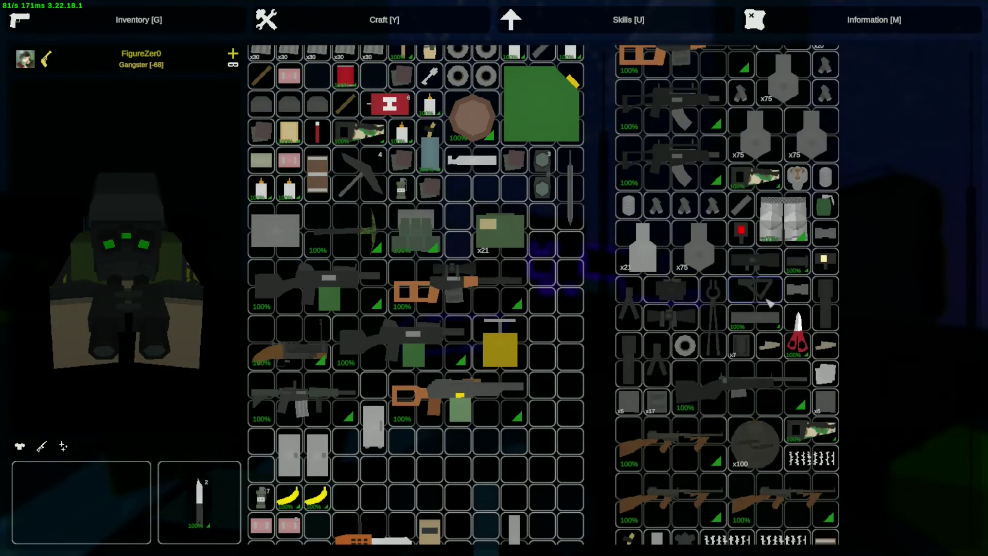
{"action": "scroll", "coordinate": [752, 344], "scroll_direction": "down", "scroll_amount": 5}
{"action": "scroll", "coordinate": [752, 344], "scroll_direction": "down", "scroll_amount": 5}
{"action": "scroll", "coordinate": [718, 339], "scroll_direction": "down", "scroll_amount": 5}
{"action": "scroll", "coordinate": [655, 330], "scroll_direction": "down", "scroll_amount": 5}
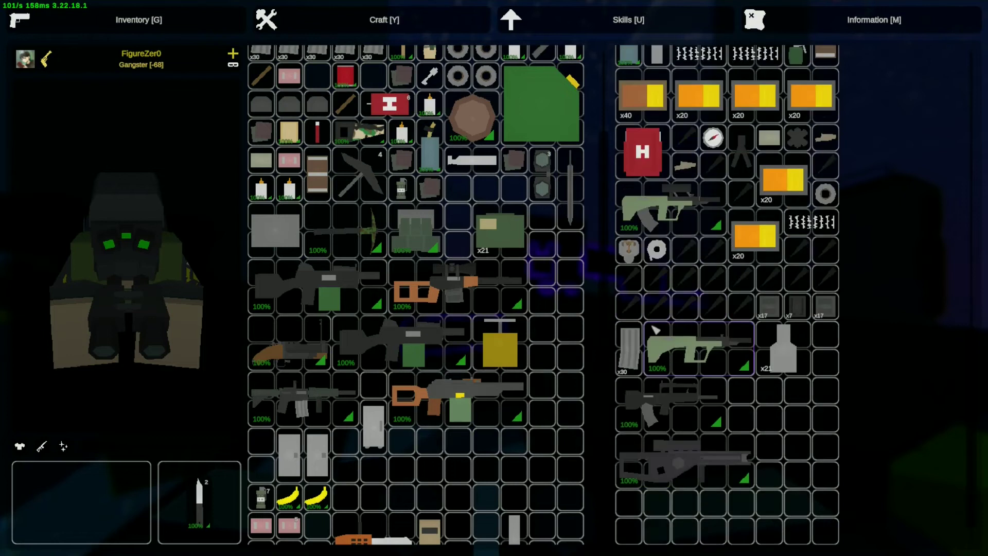
{"action": "right_click", "coordinate": [691, 467]}
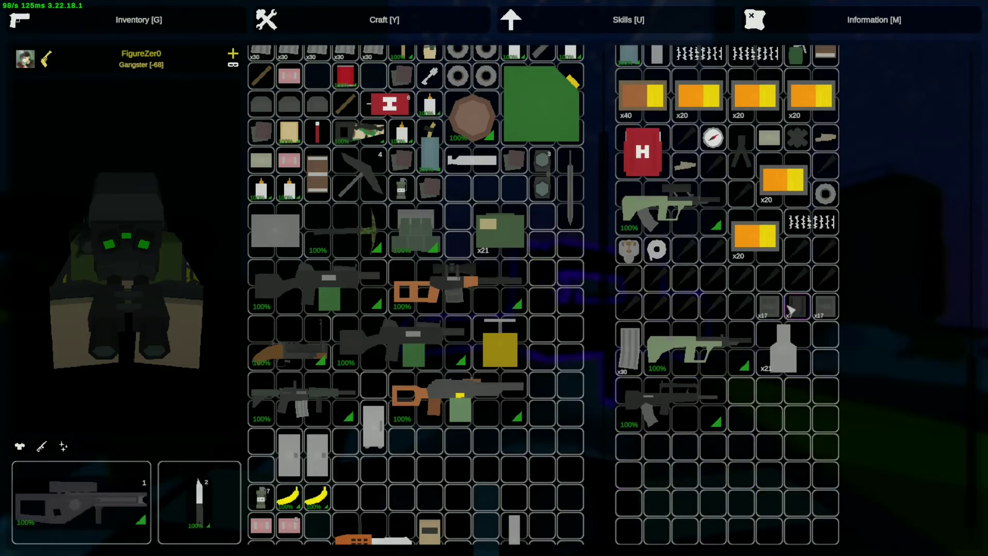
{"action": "mouse_move", "coordinate": [93, 502]}
{"action": "left_mouse_down"}
{"action": "mouse_move", "coordinate": [456, 480]}
{"action": "mouse_move", "coordinate": [498, 461]}
{"action": "left_mouse_up"}
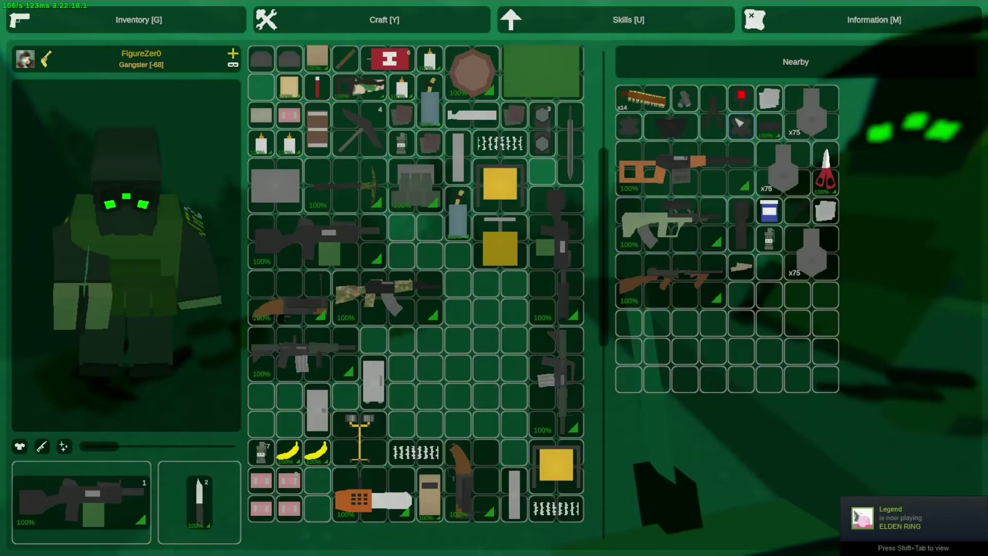
{"action": "key", "text": "g"}
{"action": "key", "text": "g"}
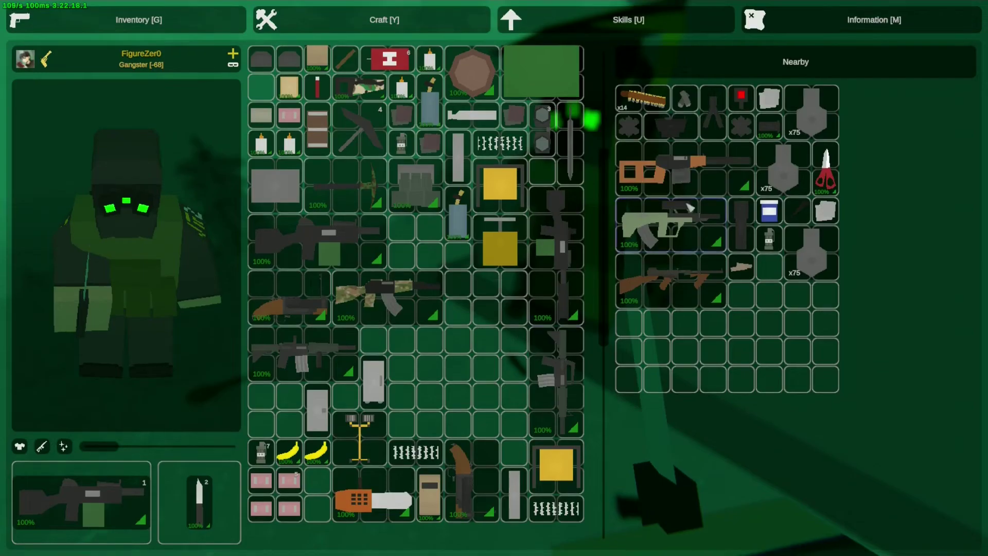
{"action": "left_click_drag", "start_coordinate": [682, 176], "coordinate": [468, 363]}
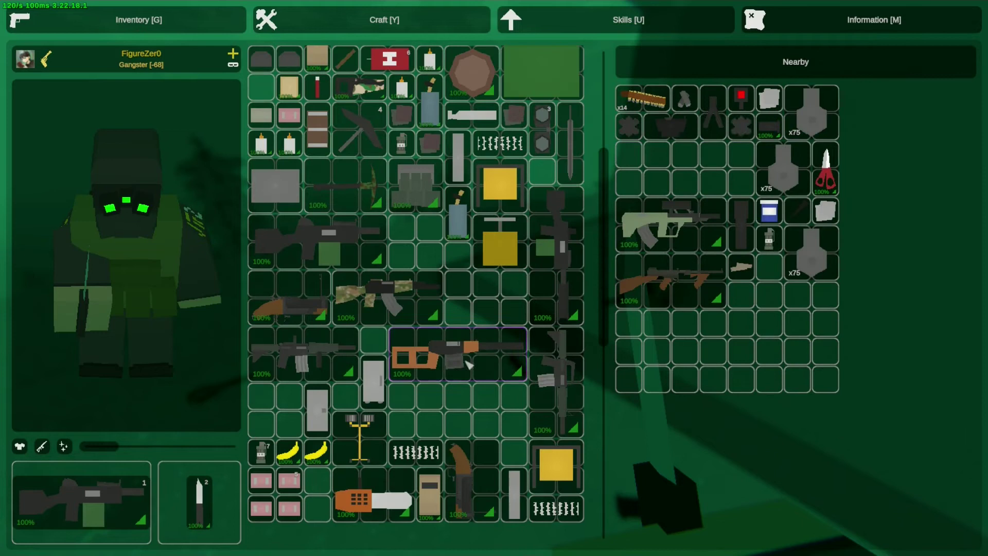
{"action": "left_click_drag", "start_coordinate": [668, 224], "coordinate": [472, 413]}
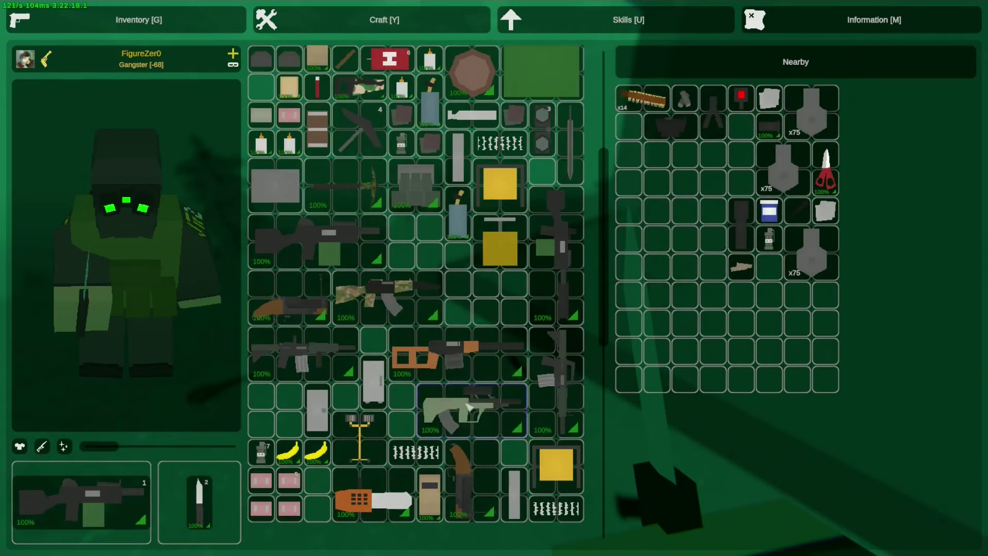
{"action": "key", "text": "g"}
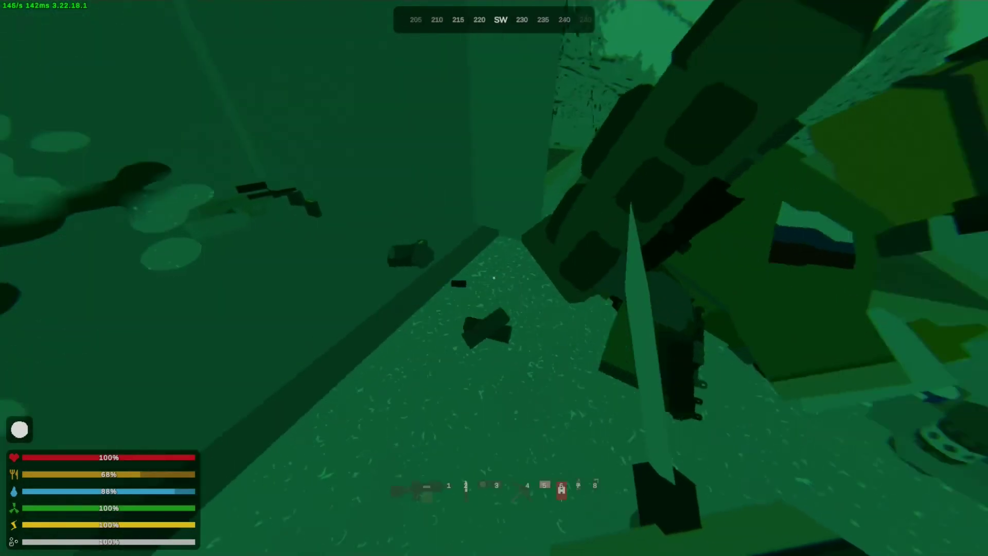
Pick up the Tactical Laser from the ground and check the inventory.
{"action": "key", "text": "f"}
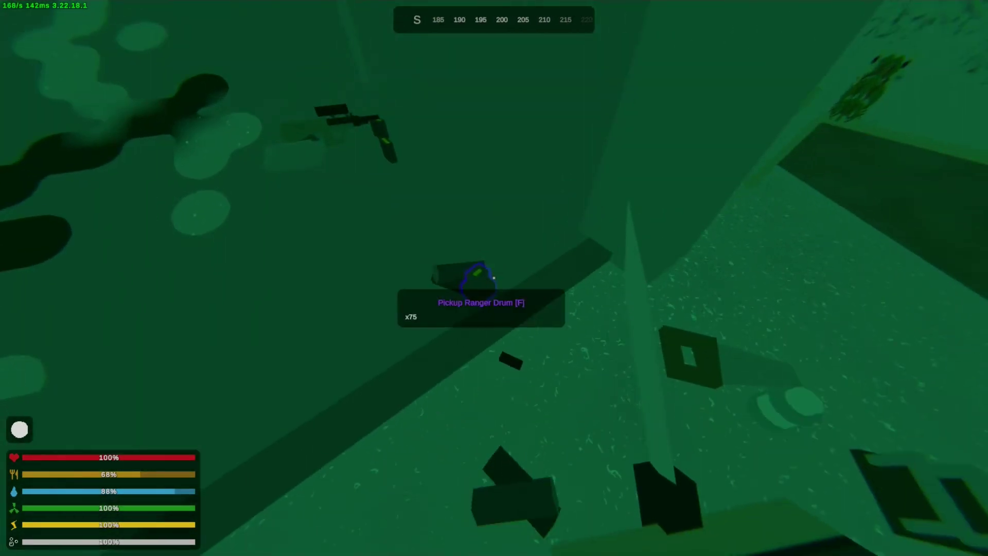
{"action": "key", "text": "g"}
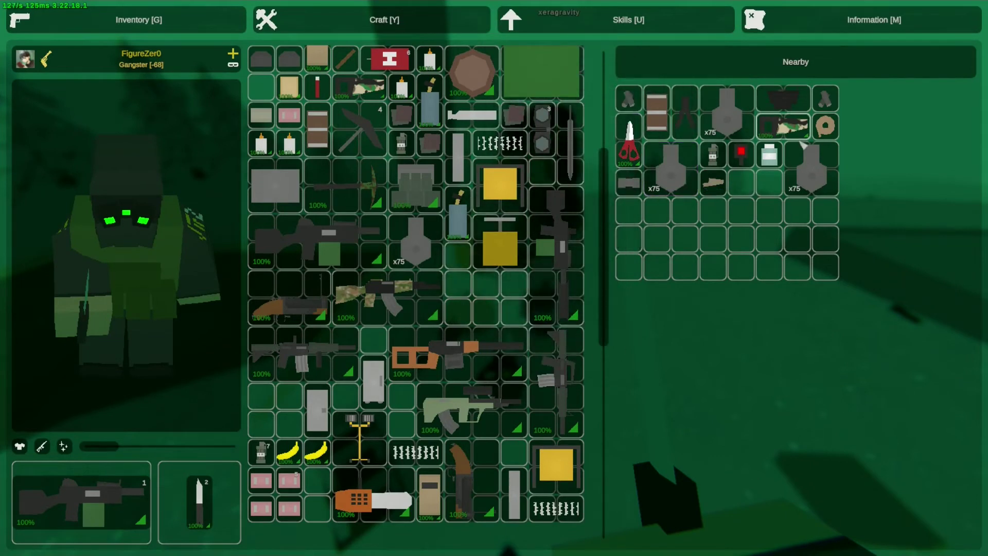
{"action": "key", "text": "g"}
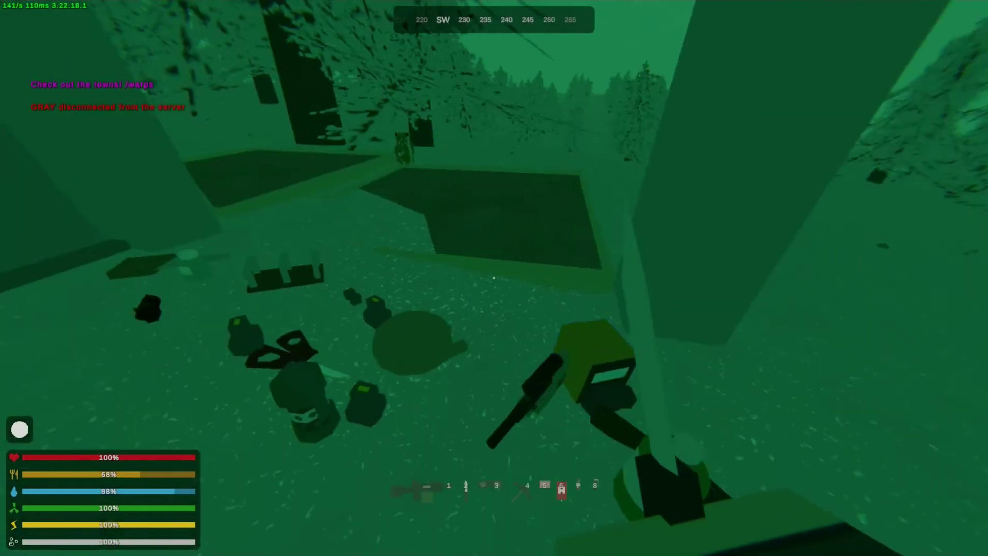
Teleport home to the bed with the /home chat command.
{"action": "key", "text": "g"}
{"action": "key", "text": "g"}
{"action": "key", "text": "Return"}
{"action": "type", "text": "/home"}
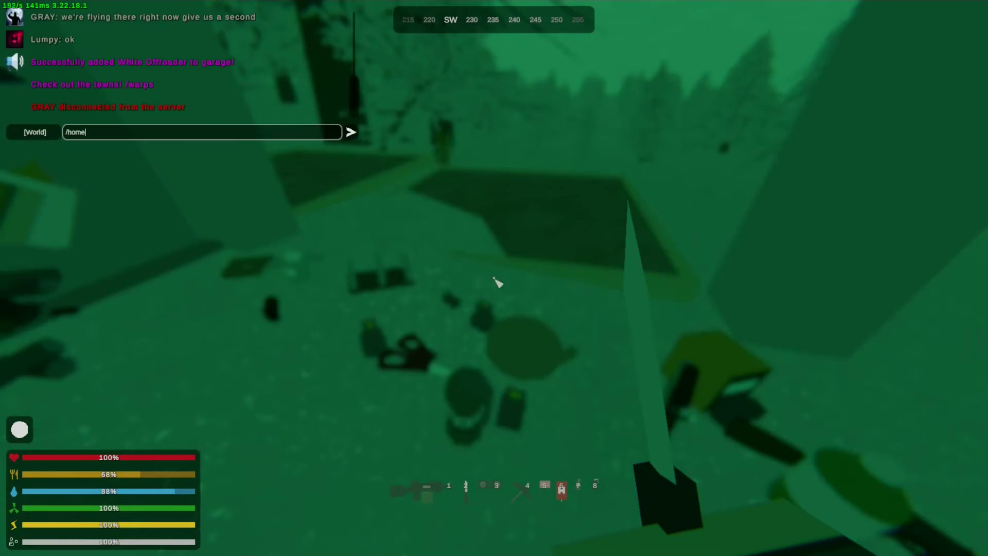
{"action": "key", "text": "Return"}
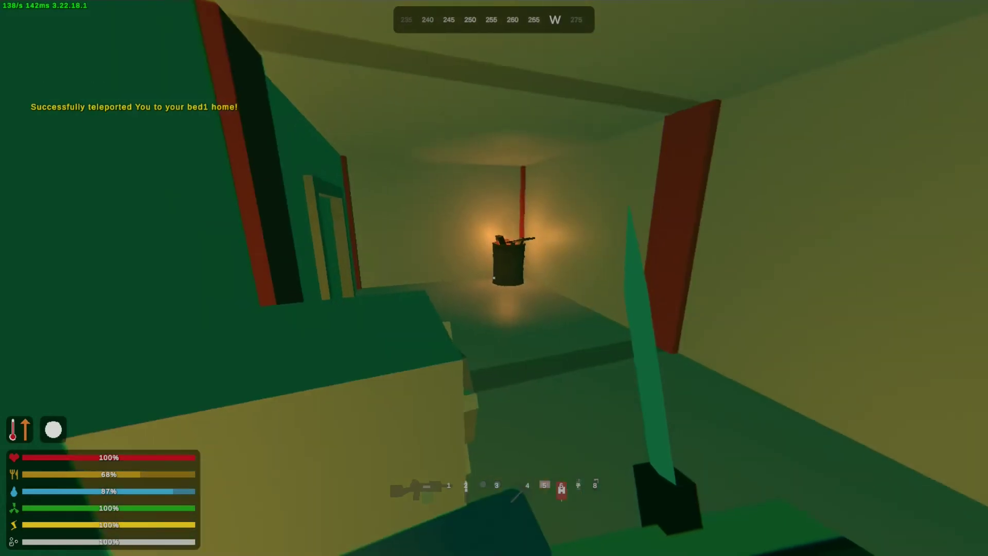
Drop a rifle from the backpack beside the lockers and begin salvaging a storage locker.
{"action": "key", "text": "f"}
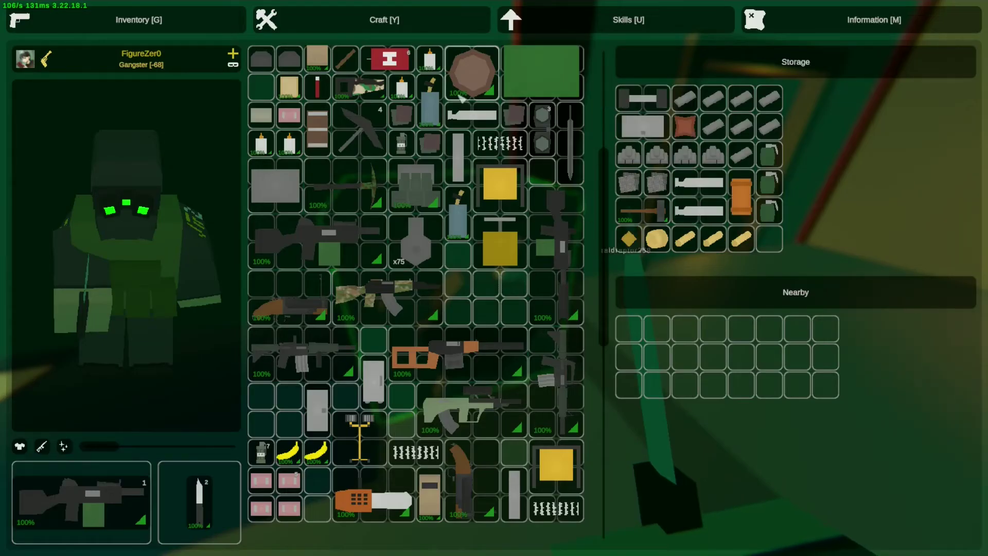
{"action": "left_click", "coordinate": [453, 26]}
{"action": "type", "text": "met"}
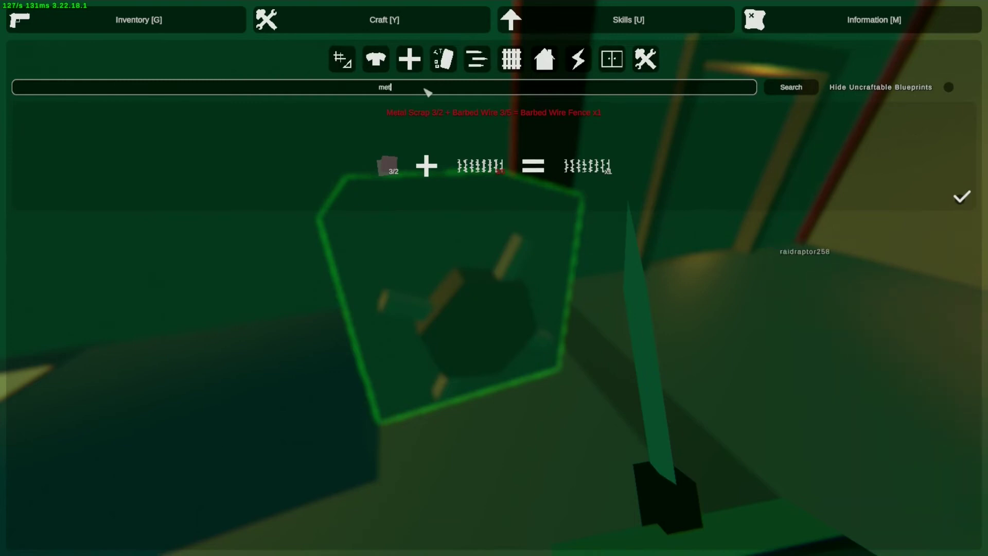
{"action": "type", "text": "al"}
{"action": "key", "text": "Escape"}
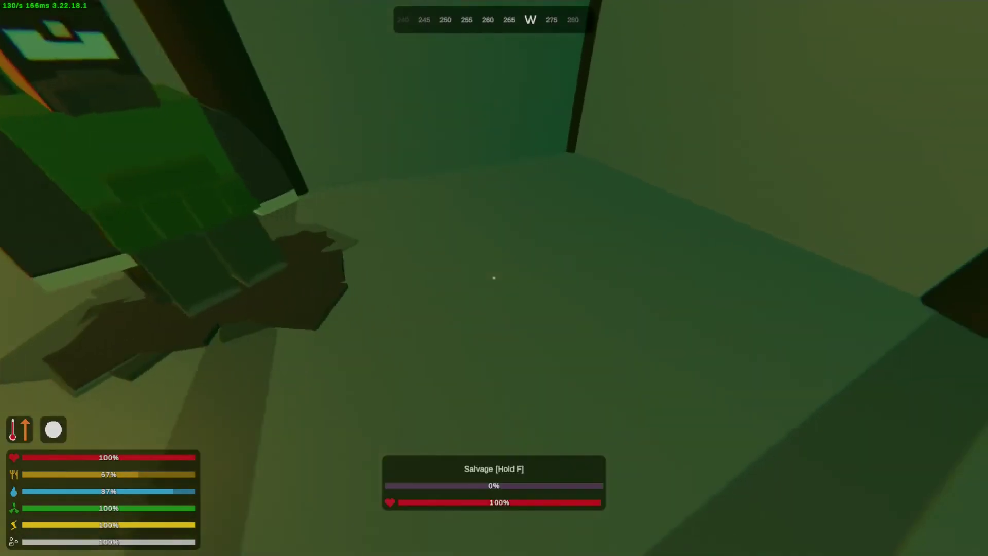
{"action": "key", "text": "g"}
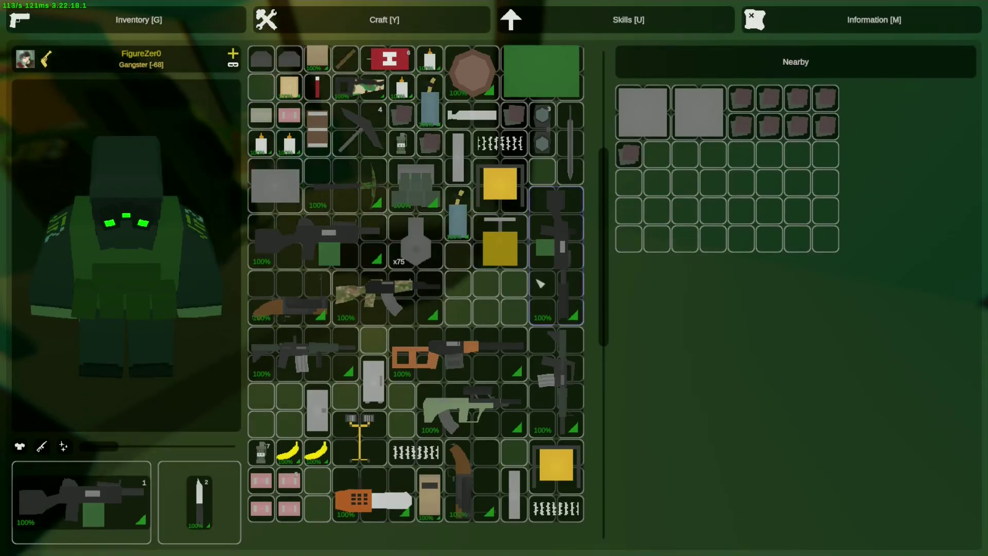
{"action": "left_click", "coordinate": [556, 287], "text": "ctrl"}
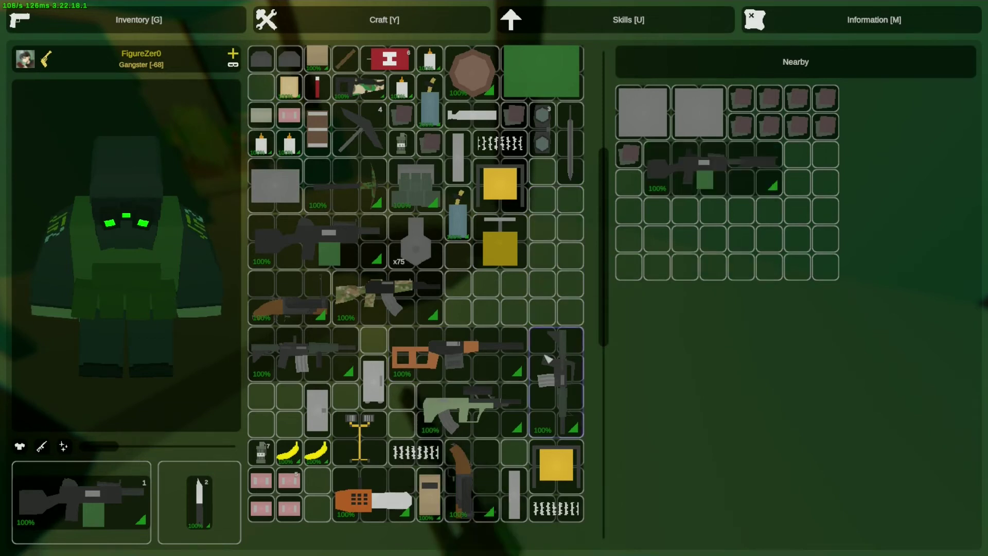
{"action": "key", "text": "g"}
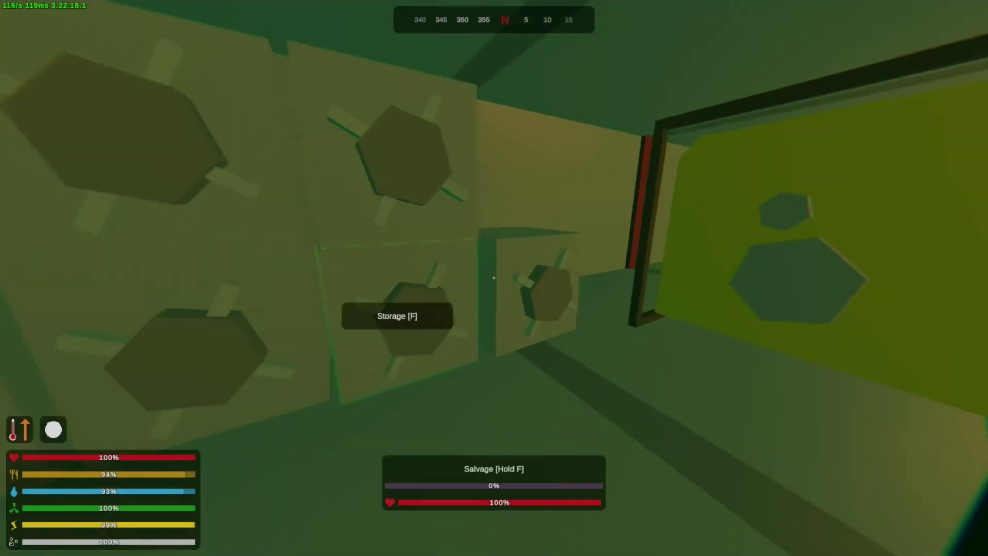
{"action": "key", "text": "g"}
{"action": "key", "text": "g"}
Continue salvaging the storage locker, then start salvaging the fence post.
{"action": "key", "text": "f"}
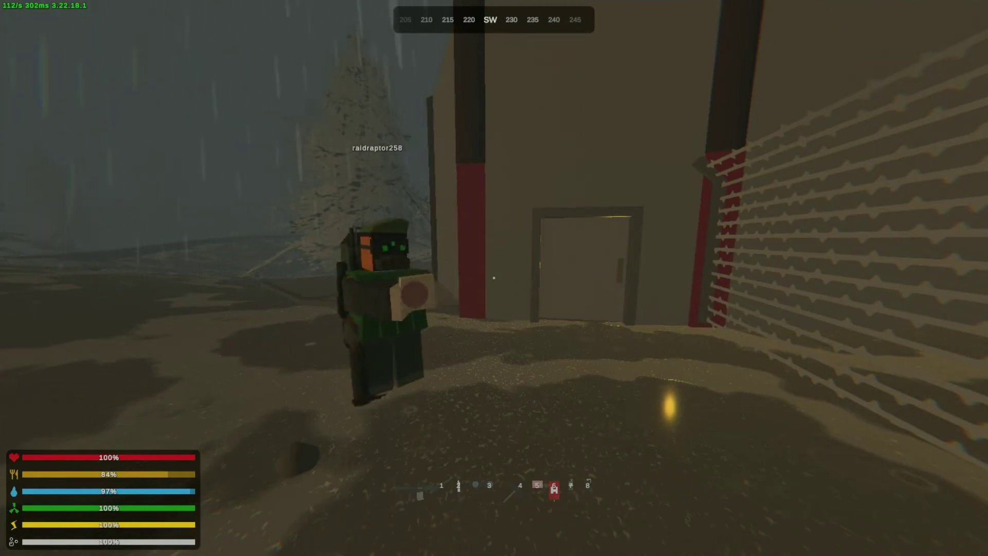
{"action": "key", "text": "f"}
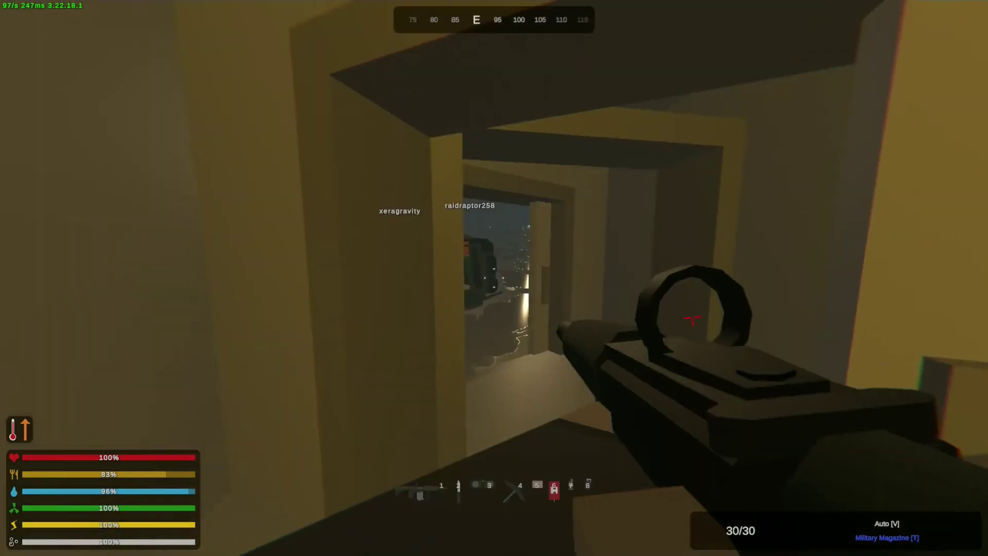
Check the inventory, then go through the hallway door into the room with the other players.
{"action": "key", "text": "g"}
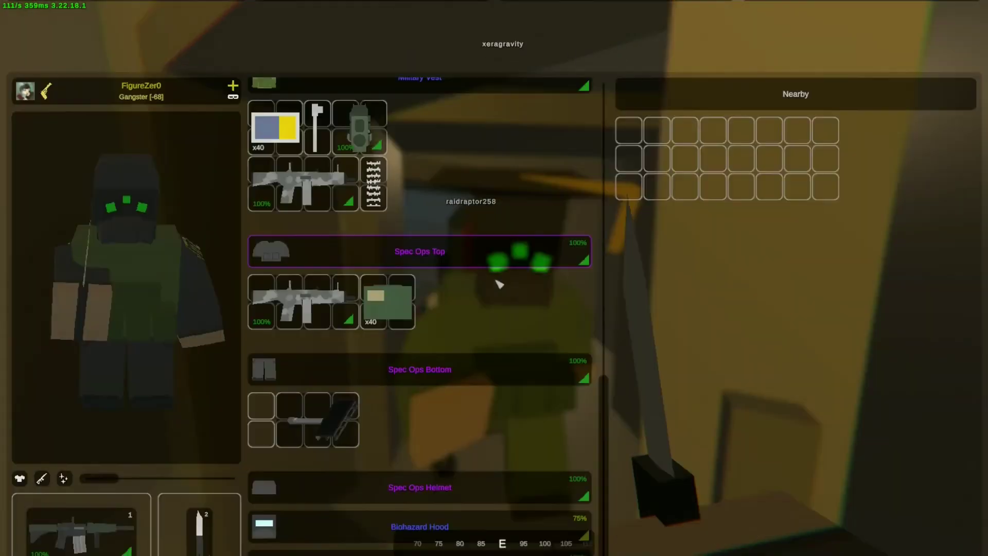
{"action": "key", "text": "g"}
{"action": "key", "text": "g"}
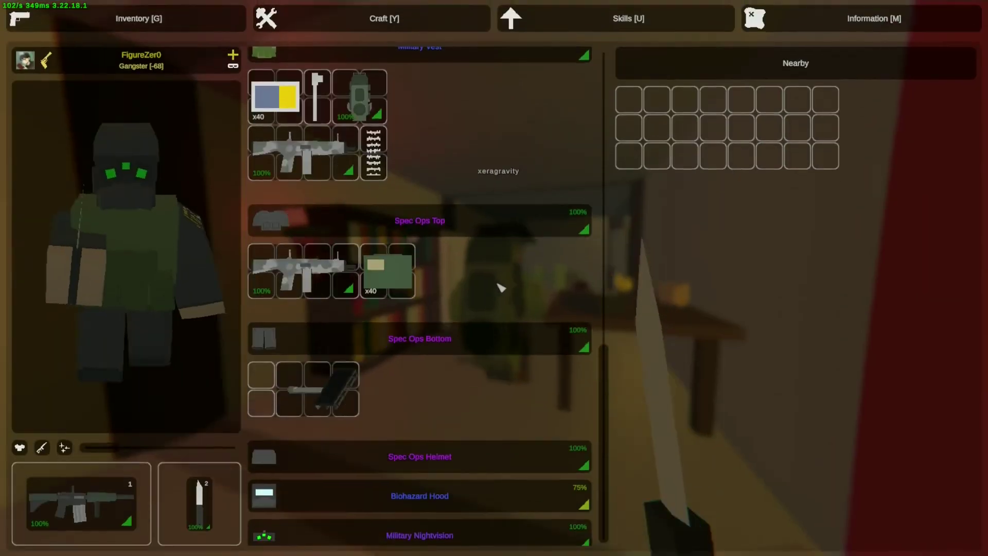
{"action": "scroll", "coordinate": [427, 309], "scroll_direction": "up", "scroll_amount": 3}
{"action": "scroll", "coordinate": [427, 308], "scroll_direction": "down", "scroll_amount": 2}
{"action": "key", "text": "g"}
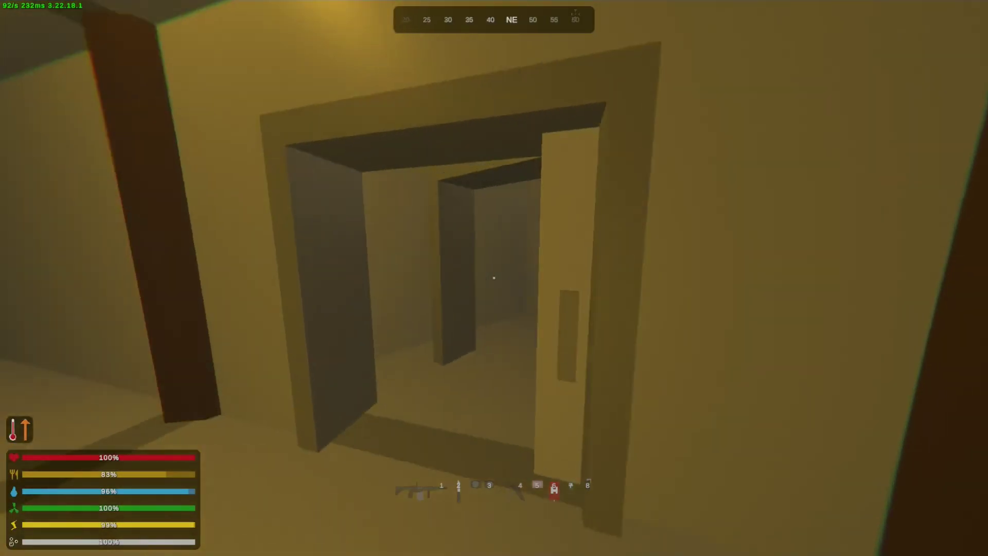
{"action": "key", "text": "f"}
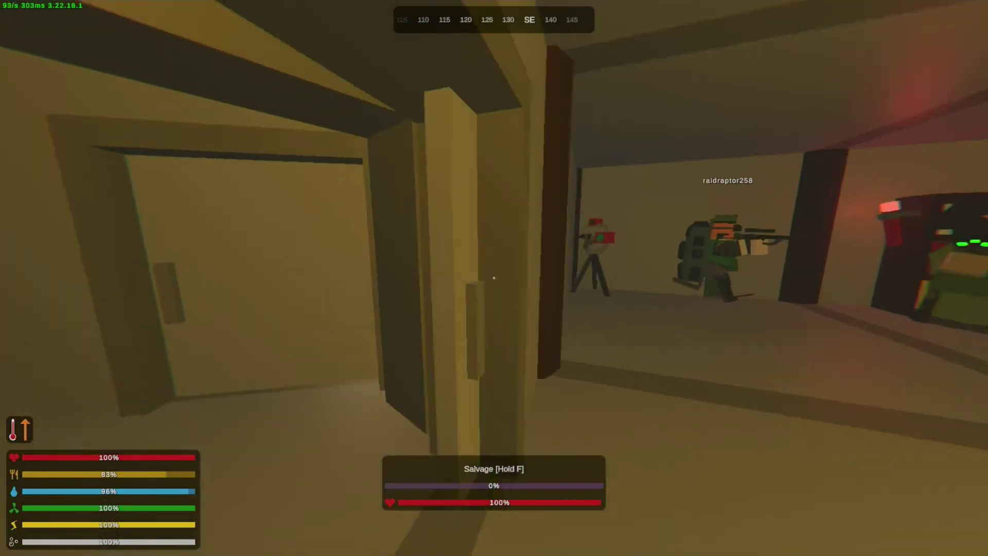
{"action": "key", "text": "w"}
{"action": "key", "text": "w"}
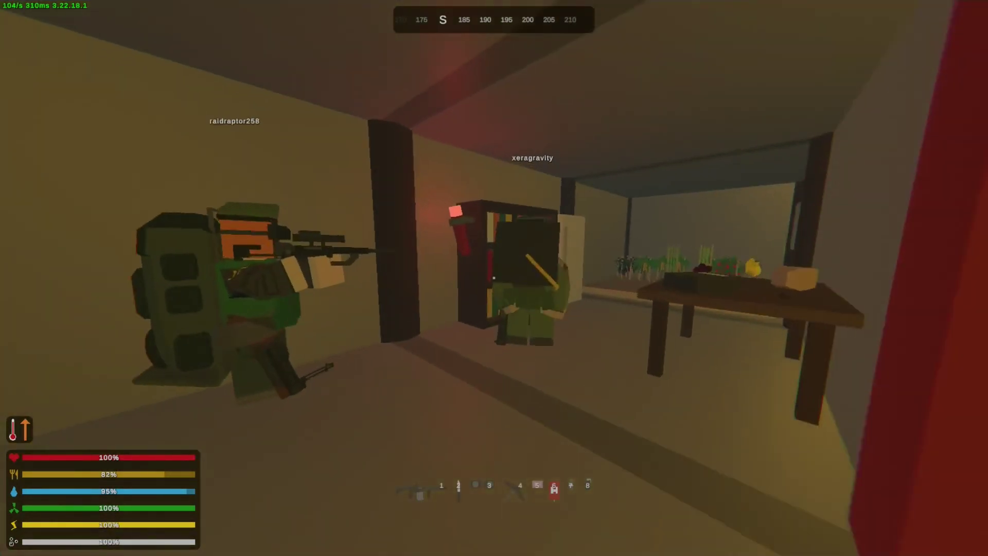
{"action": "key", "text": "w"}
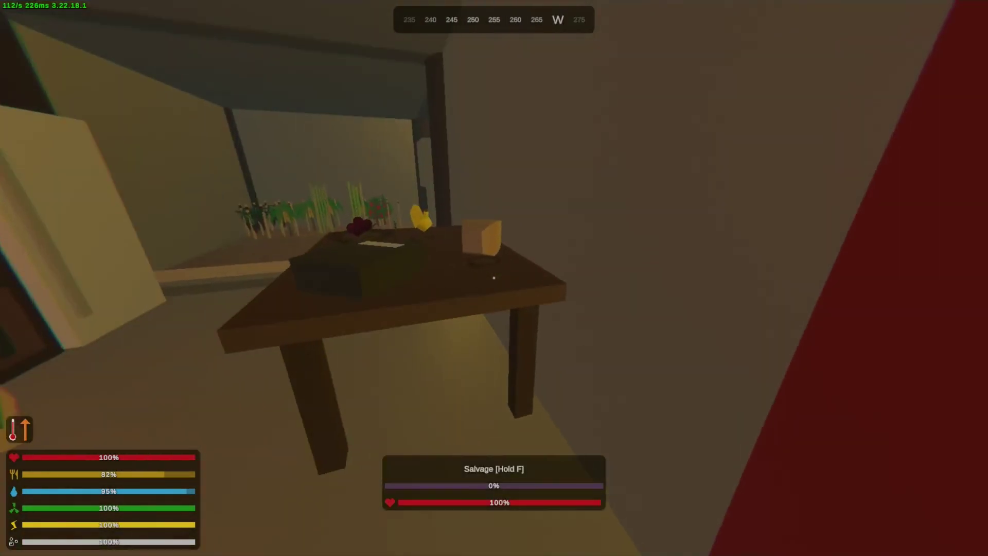
Inspect the box on the table, then open the vault door.
{"action": "key", "text": "f"}
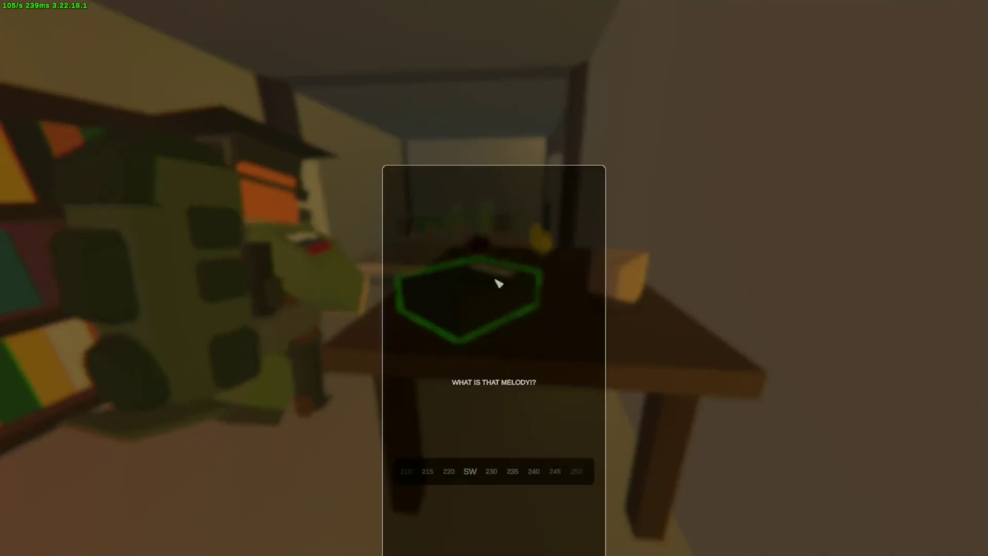
{"action": "key", "text": "Escape"}
{"action": "key", "text": "w"}
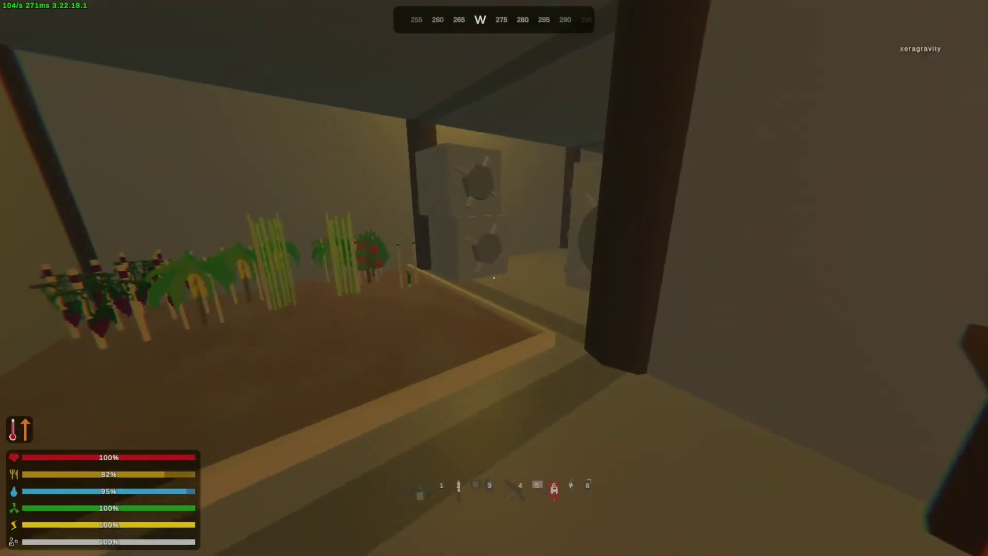
{"action": "key", "text": "s"}
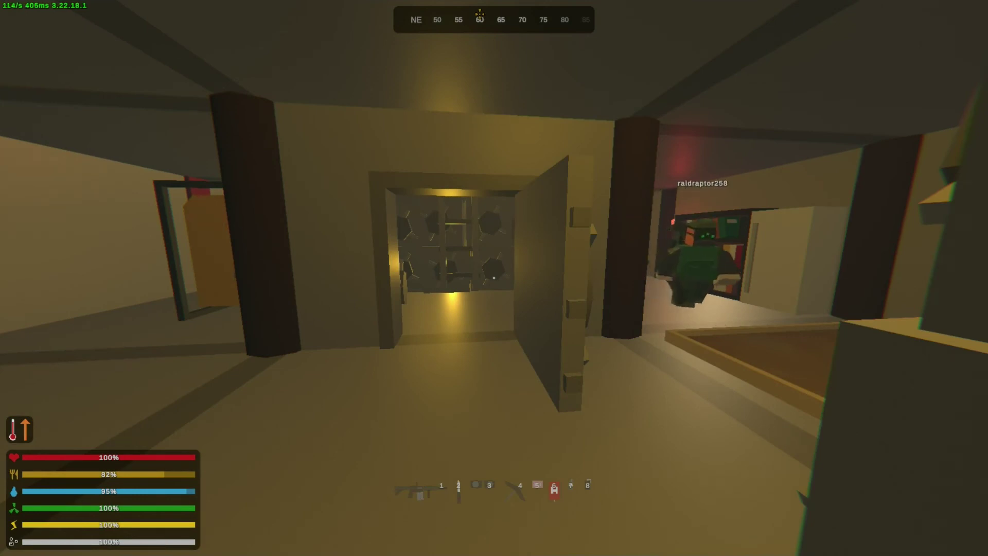
Walk through the vault doorway and check the storage locker's food supplies.
{"action": "key", "text": "w"}
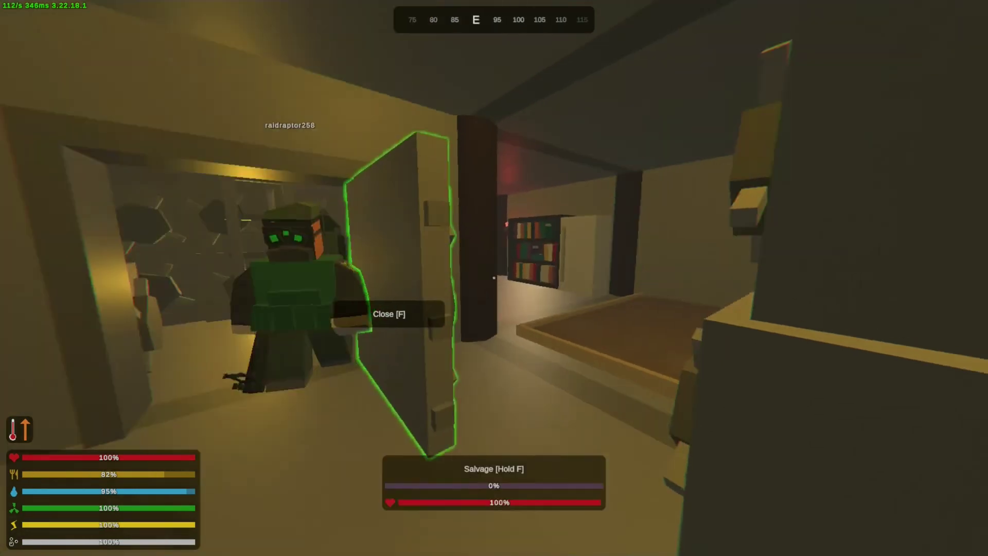
{"action": "key", "text": "f"}
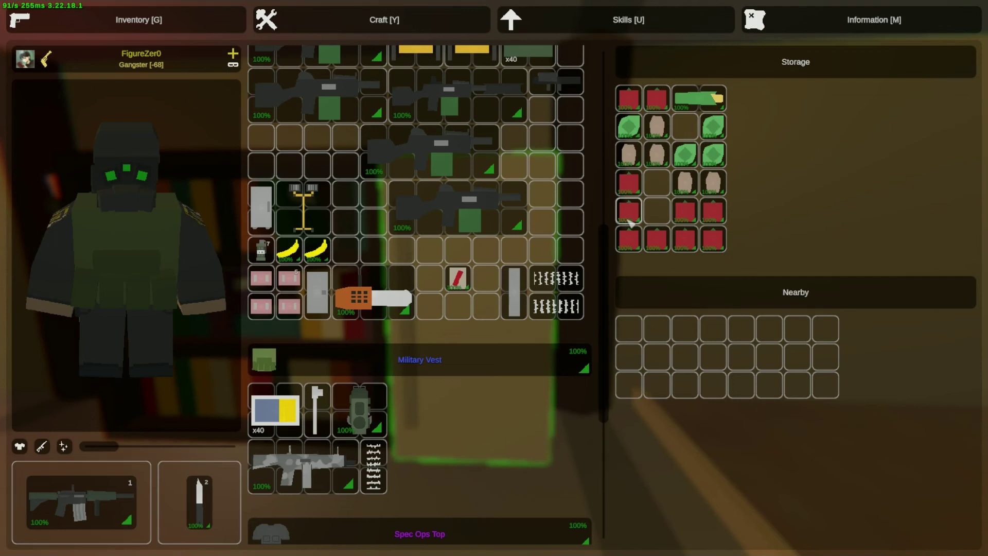
{"action": "key", "text": "Escape"}
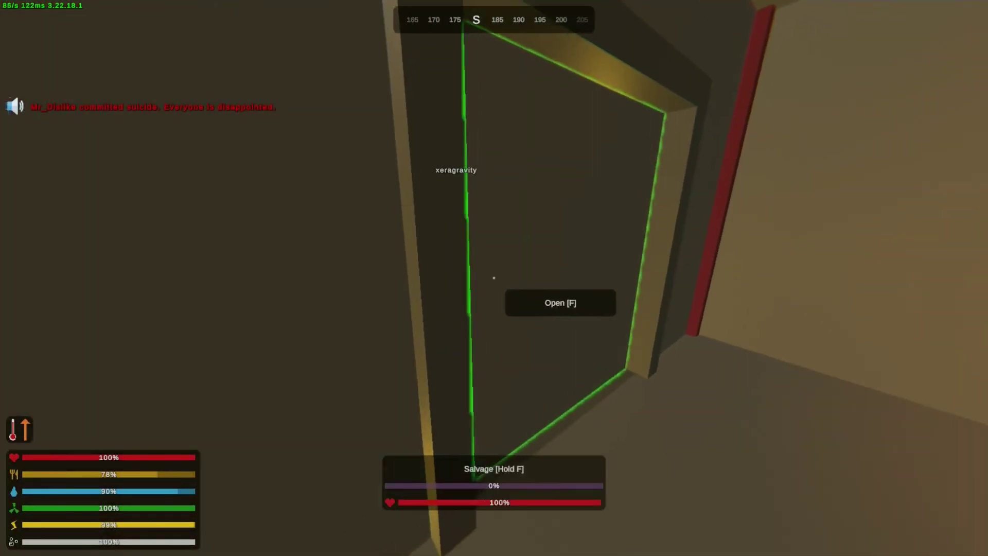
{"action": "key", "text": "f"}
{"action": "key", "text": "w"}
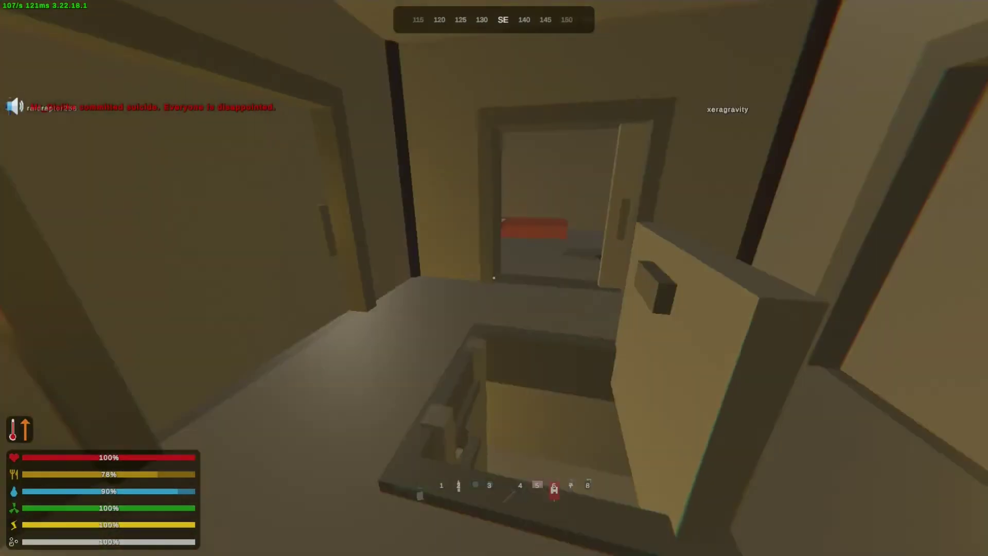
{"action": "key", "text": "w"}
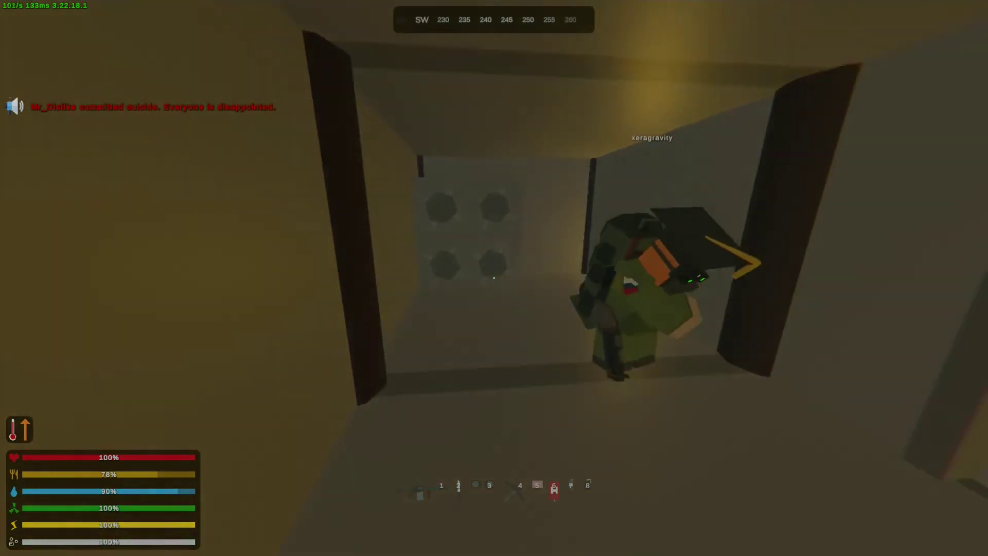